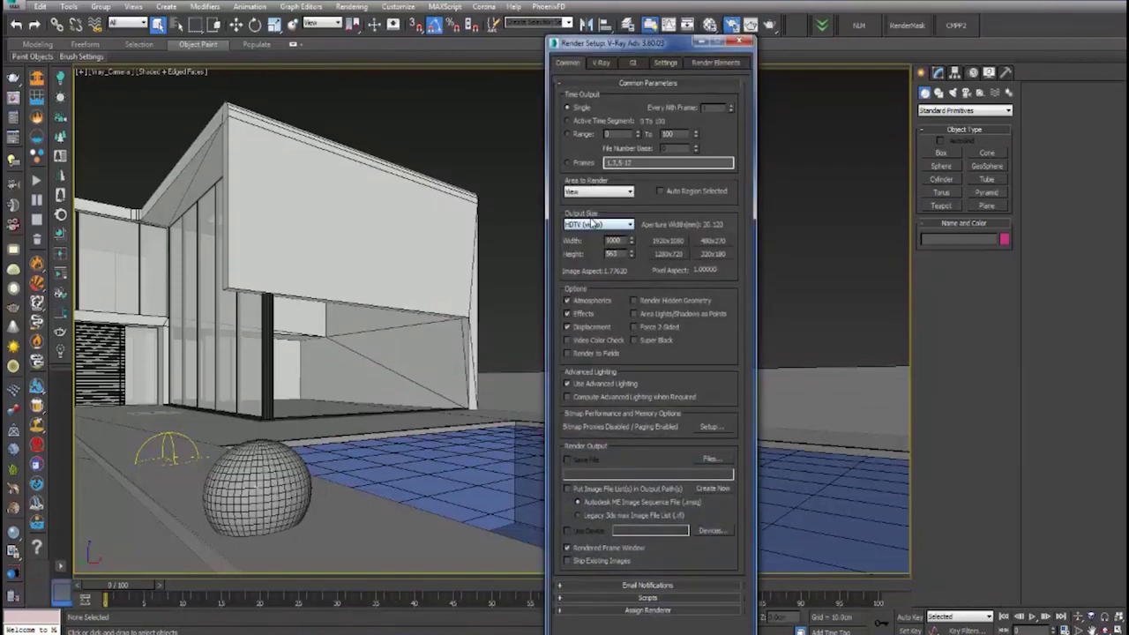
- Clear the environment map in the Environment and Effects settings and put away the open settings windows
{"action": "left_click_drag", "start_coordinate": [661, 46], "coordinate": [424, 138]}
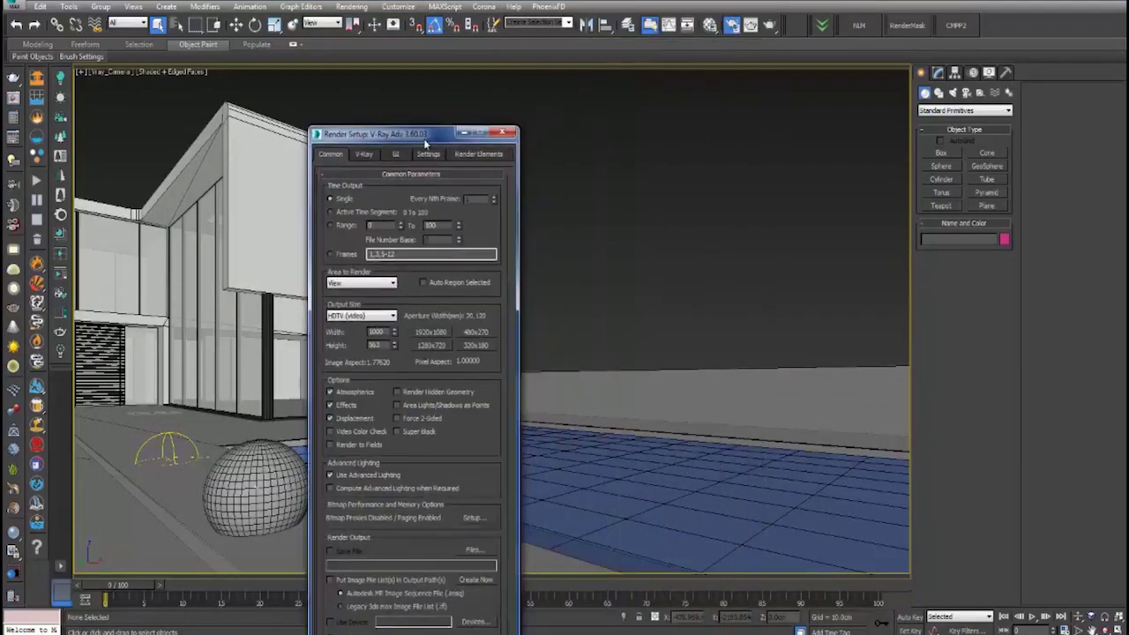
{"action": "key", "text": "8"}
{"action": "left_click_drag", "start_coordinate": [370, 72], "coordinate": [781, 134]}
{"action": "right_click", "coordinate": [771, 205]}
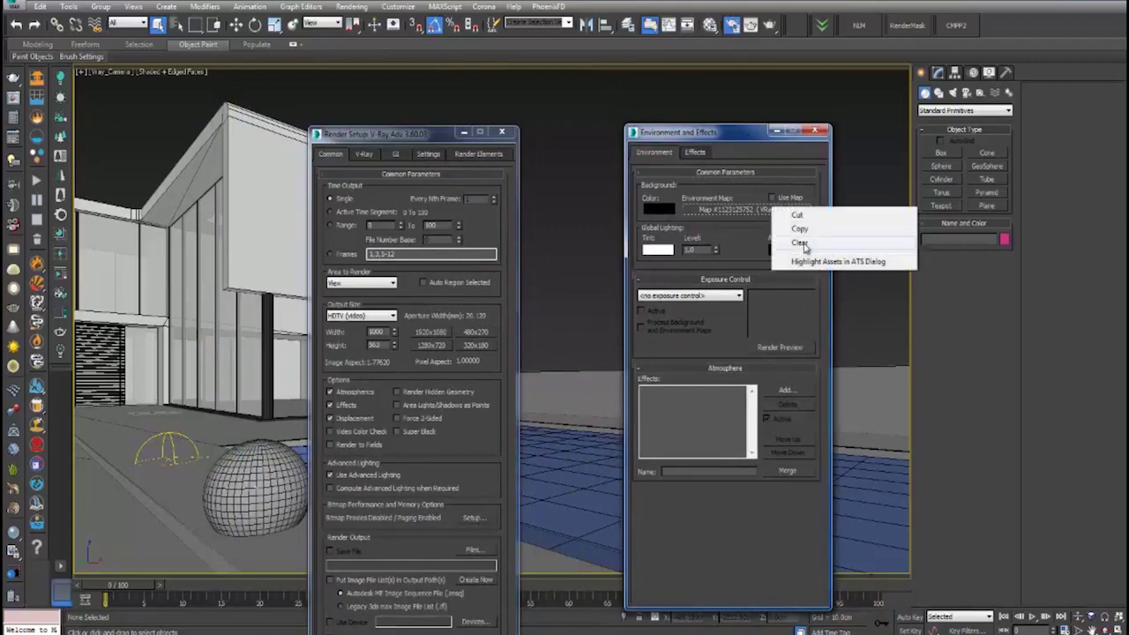
{"action": "left_click", "coordinate": [807, 251]}
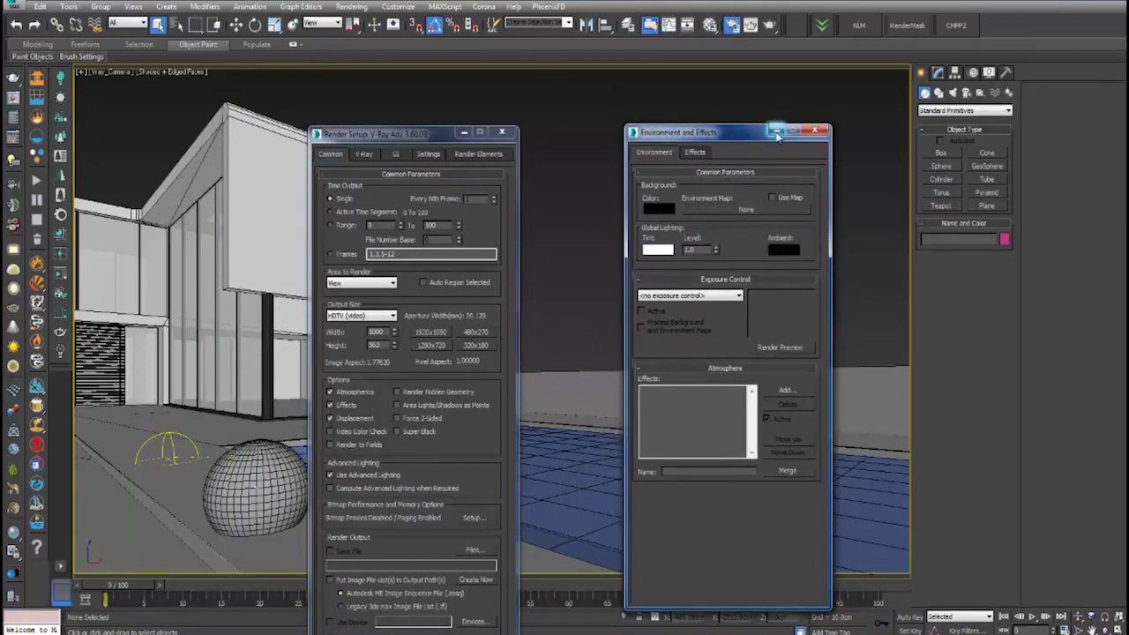
{"action": "left_click", "coordinate": [502, 131]}
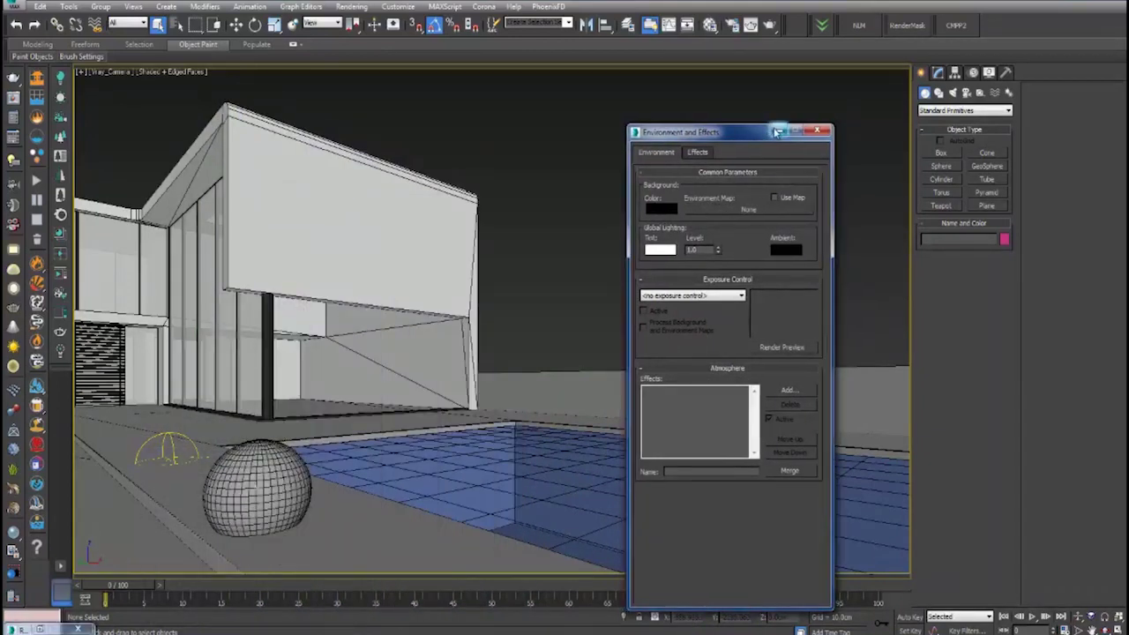
{"action": "left_click", "coordinate": [814, 131]}
- Delete the existing camera and the dome light beside the pool, working in the Top view
{"action": "key", "text": "t"}
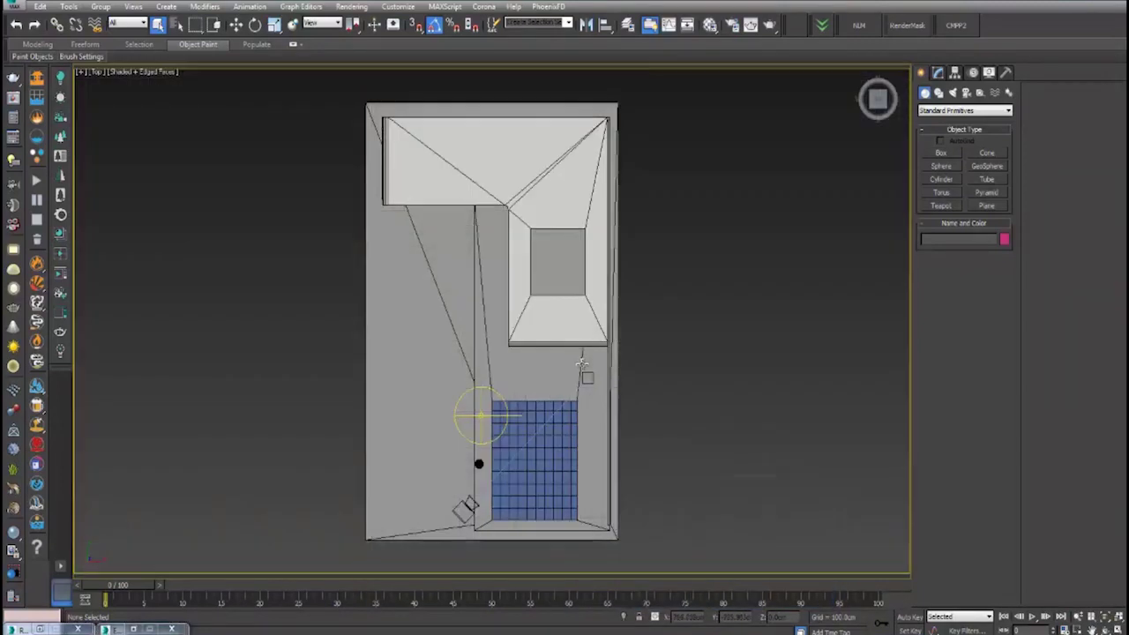
{"action": "scroll", "coordinate": [491, 351], "scroll_direction": "up", "scroll_amount": 6}
{"action": "scroll", "coordinate": [521, 331], "scroll_direction": "down", "scroll_amount": 4}
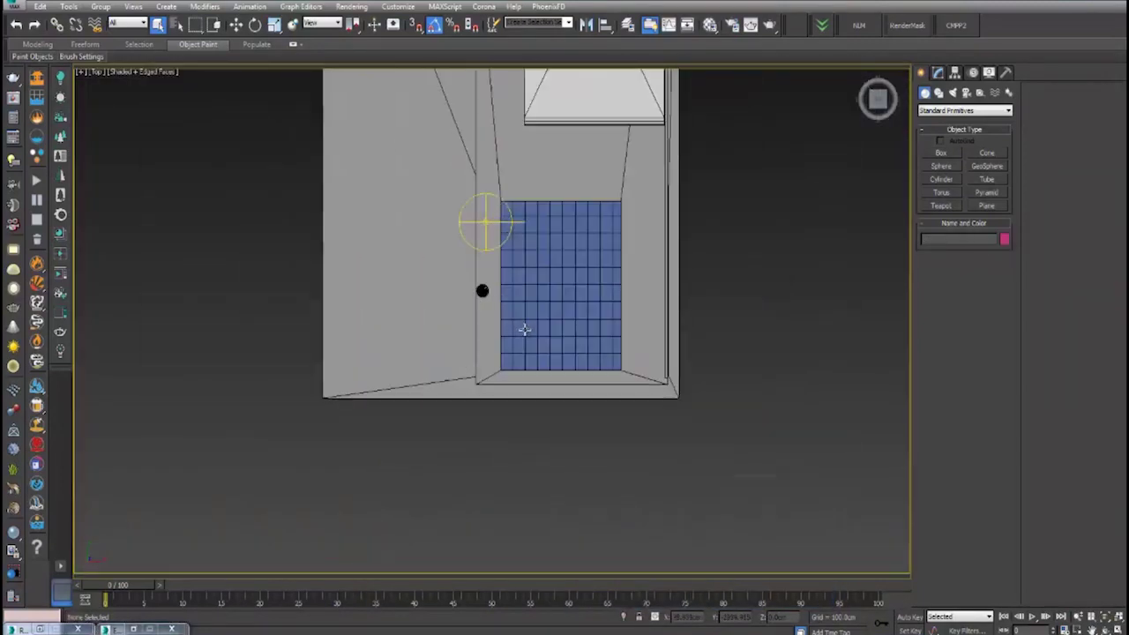
{"action": "scroll", "coordinate": [494, 216], "scroll_direction": "up", "scroll_amount": 6}
{"action": "left_click", "coordinate": [490, 227]}
{"action": "key", "text": "Delete"}
{"action": "scroll", "coordinate": [457, 285], "scroll_direction": "down", "scroll_amount": 8}
{"action": "middle_click_drag", "start_coordinate": [502, 309], "coordinate": [439, 275], "text": "alt"}
{"action": "scroll", "coordinate": [438, 275], "scroll_direction": "up", "scroll_amount": 5}
{"action": "key", "text": "c"}
{"action": "left_click", "coordinate": [623, 282]}
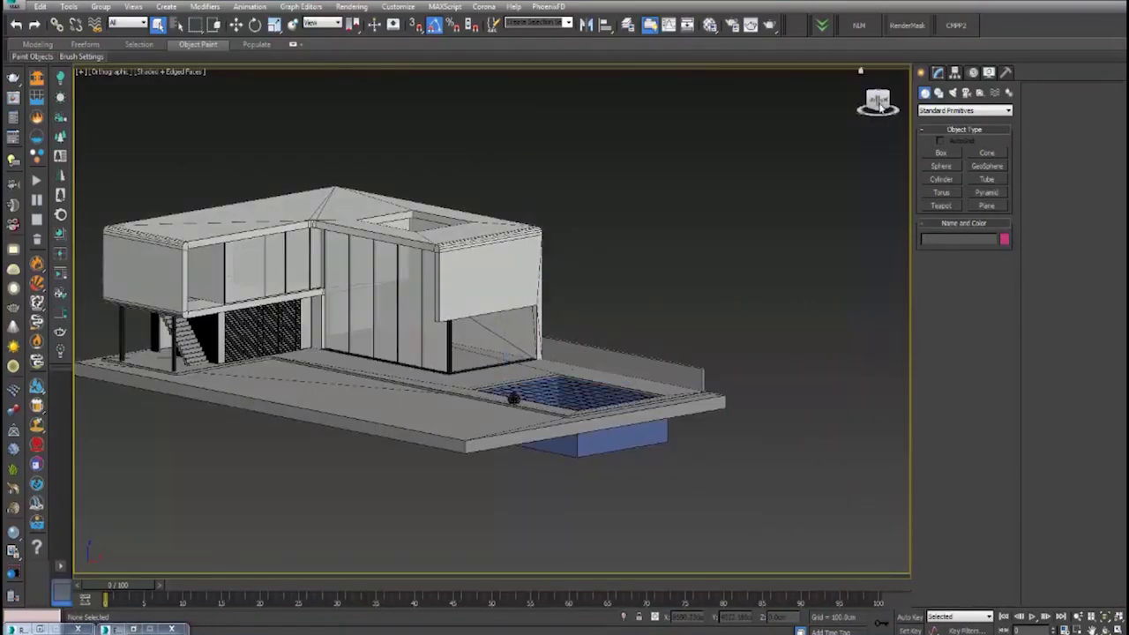
{"action": "left_click", "coordinate": [879, 107]}
{"action": "key", "text": "p"}
{"action": "key", "text": "t"}
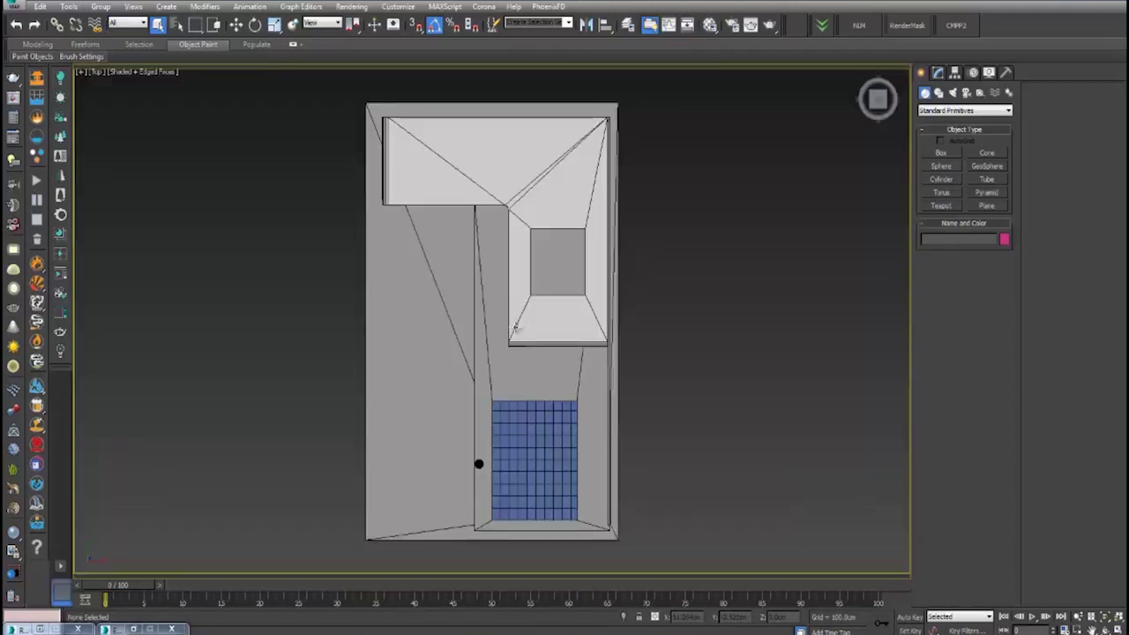
- Bring up the camera creation tools and frame the whole site plan in the Top view
{"action": "scroll", "coordinate": [894, 166], "scroll_direction": "down", "scroll_amount": 4}
{"action": "left_click", "coordinate": [954, 94]}
{"action": "left_click", "coordinate": [965, 94]}
{"action": "scroll", "coordinate": [684, 342], "scroll_direction": "down", "scroll_amount": 1}
{"action": "middle_click_drag", "start_coordinate": [684, 342], "coordinate": [556, 415]}
{"action": "scroll", "coordinate": [552, 312], "scroll_direction": "up", "scroll_amount": 3}
{"action": "scroll", "coordinate": [556, 415], "scroll_direction": "down", "scroll_amount": 1}
{"action": "scroll", "coordinate": [631, 378], "scroll_direction": "up", "scroll_amount": 2}
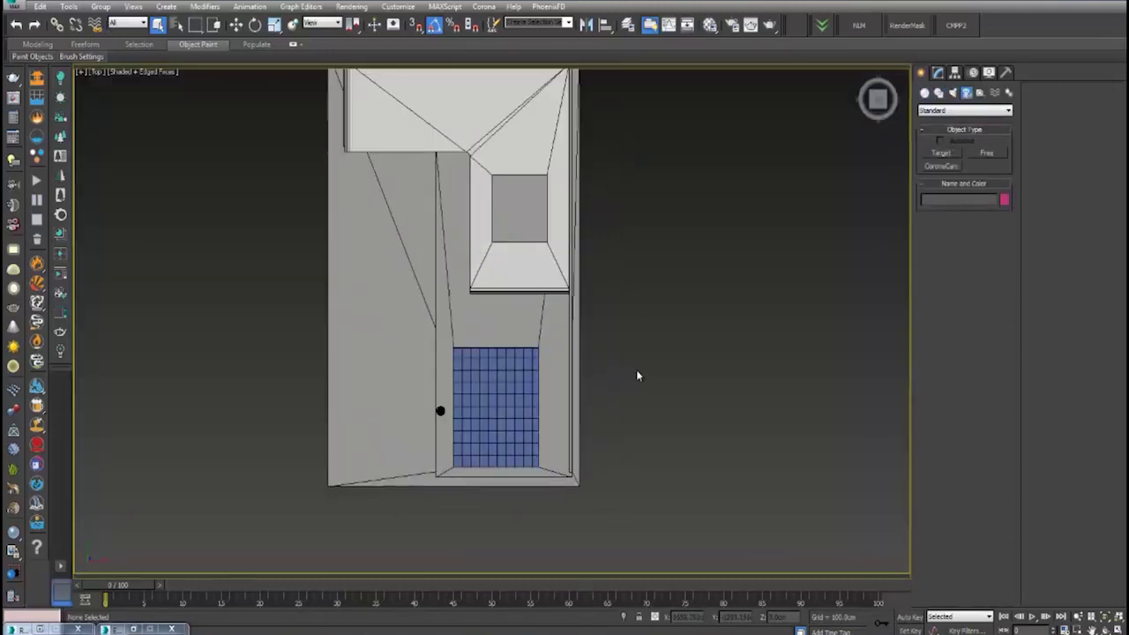
{"action": "middle_click_drag", "start_coordinate": [635, 375], "coordinate": [632, 396]}
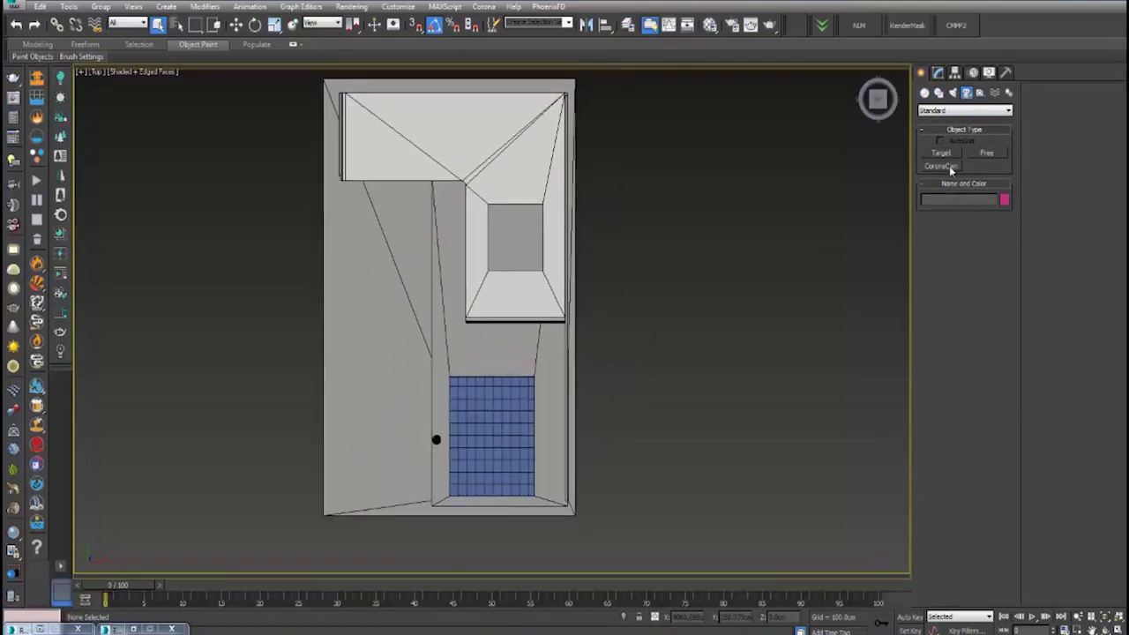
{"action": "left_click", "coordinate": [965, 110]}
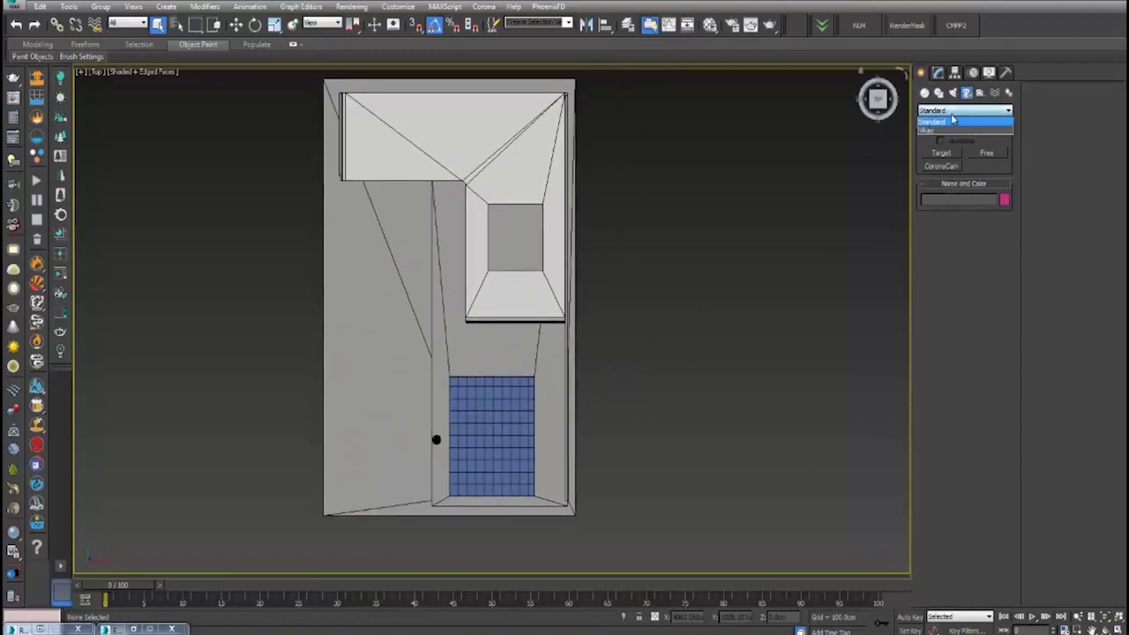
{"action": "left_click", "coordinate": [962, 131]}
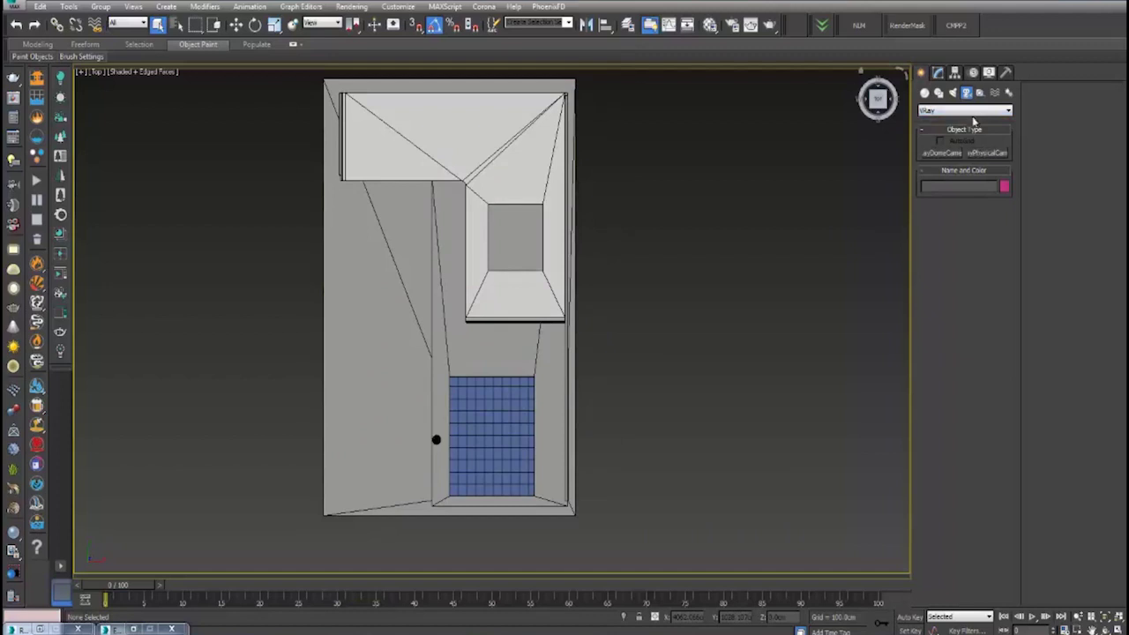
{"action": "left_click", "coordinate": [976, 114]}
{"action": "left_click", "coordinate": [975, 114]}
{"action": "left_click", "coordinate": [957, 113]}
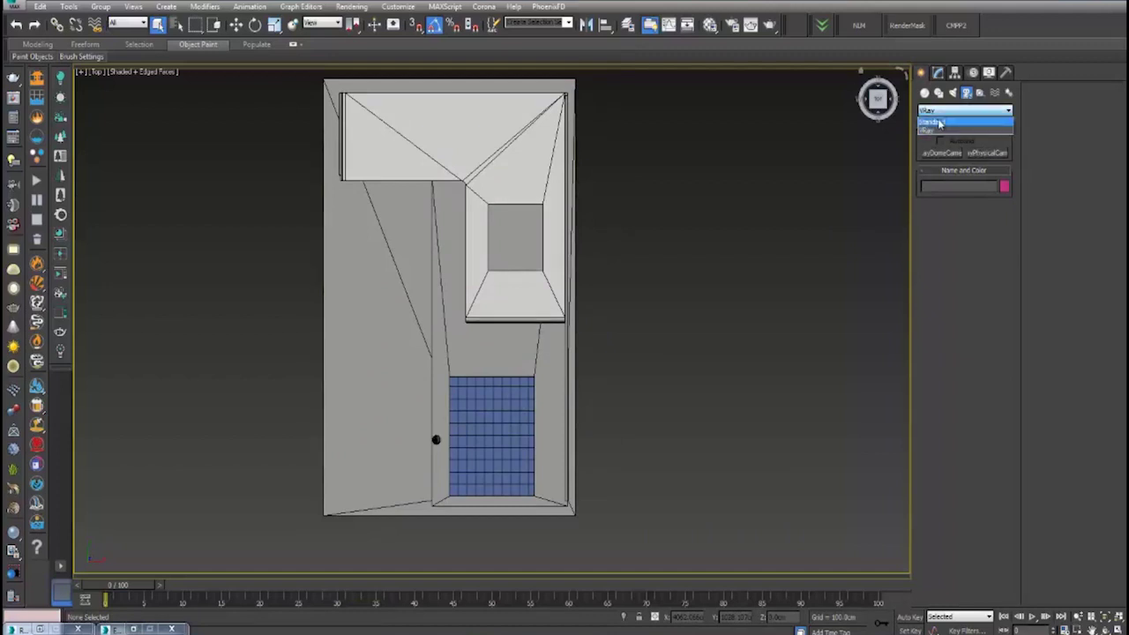
{"action": "left_click", "coordinate": [939, 123]}
- Place a Standard target camera at the site's front-left corner, aimed at the house's pool-side corner, with the 20 mm stock lens
{"action": "left_click", "coordinate": [941, 153]}
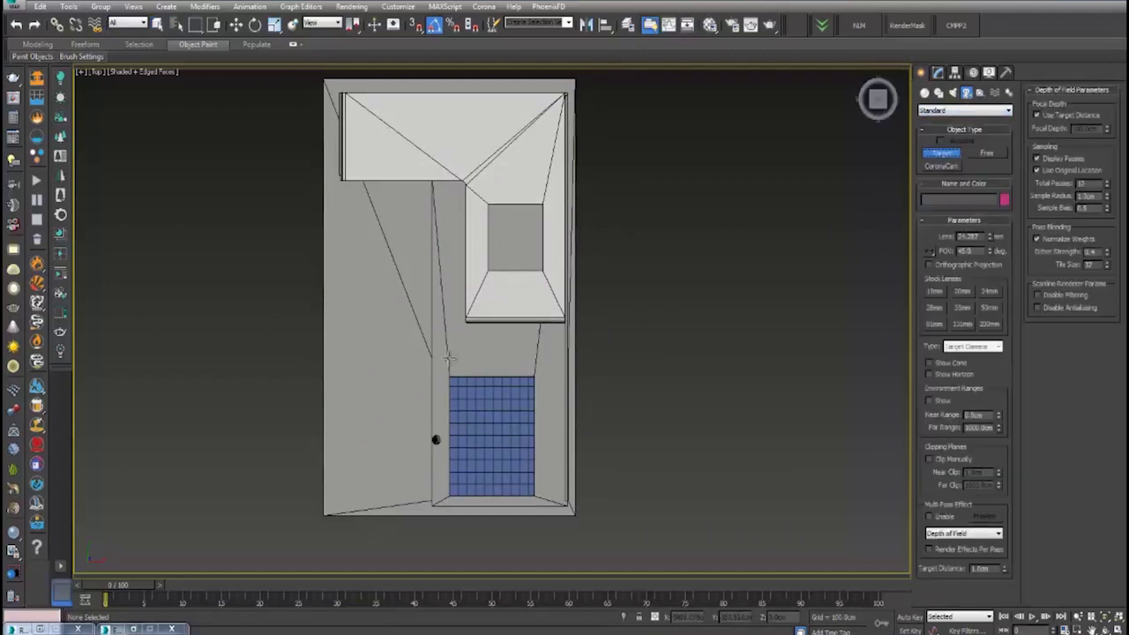
{"action": "middle_click_drag", "start_coordinate": [350, 405], "coordinate": [405, 344]}
{"action": "left_click_drag", "start_coordinate": [406, 455], "coordinate": [526, 267]}
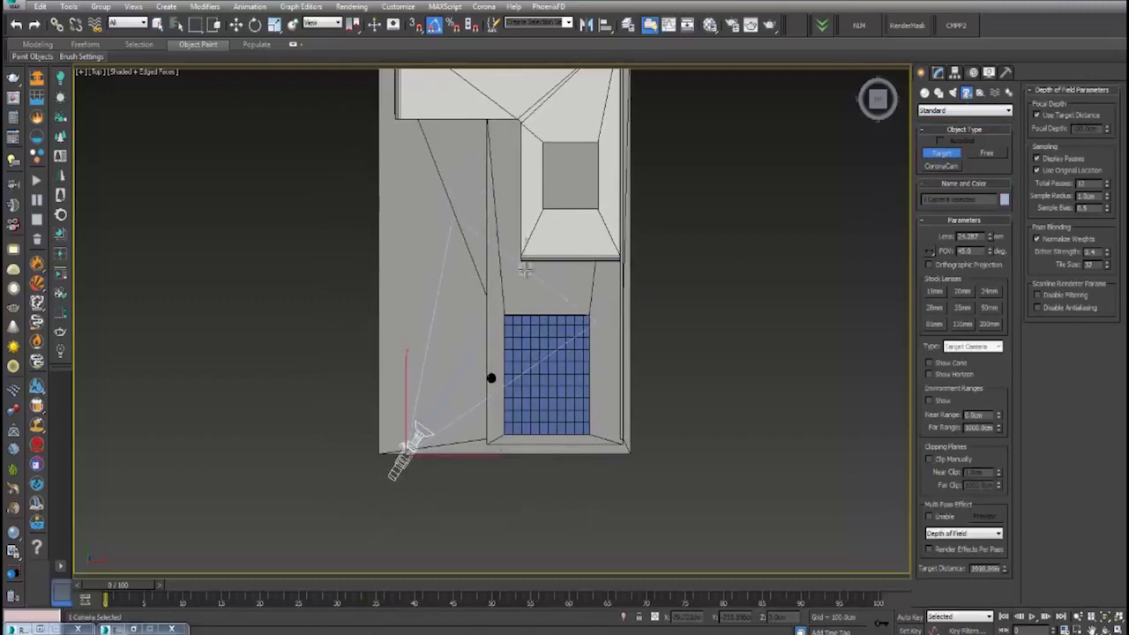
{"action": "left_click", "coordinate": [962, 297]}
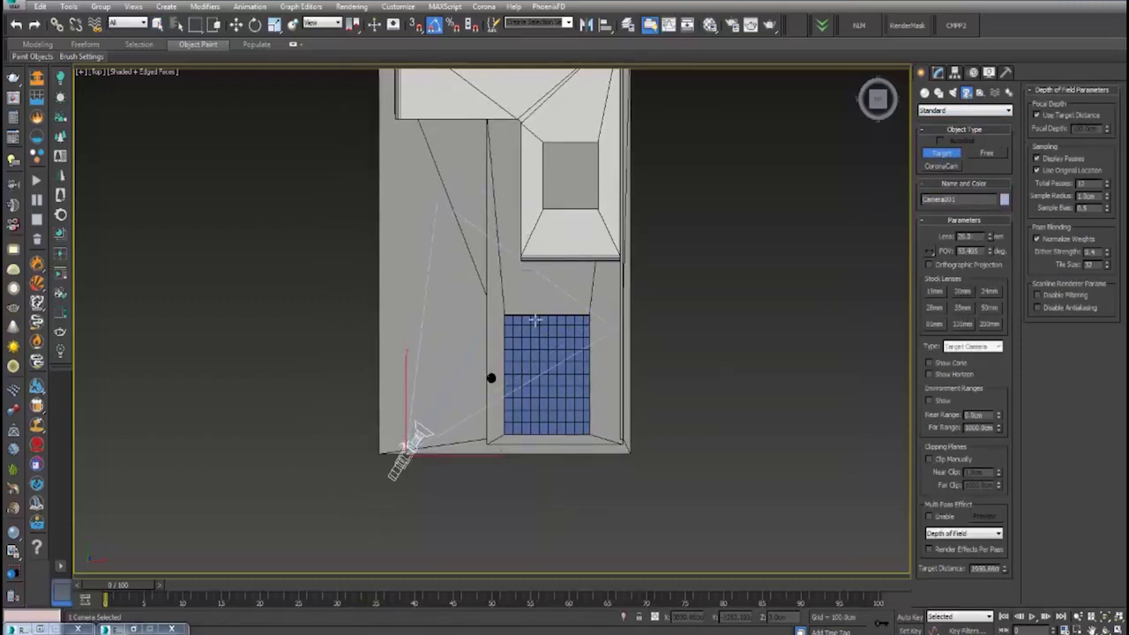
- Raise the new camera to a Z height of 150 cm in the Front view
{"action": "scroll", "coordinate": [529, 319], "scroll_direction": "up", "scroll_amount": 2}
{"action": "key", "text": "f"}
{"action": "right_click", "coordinate": [342, 339]}
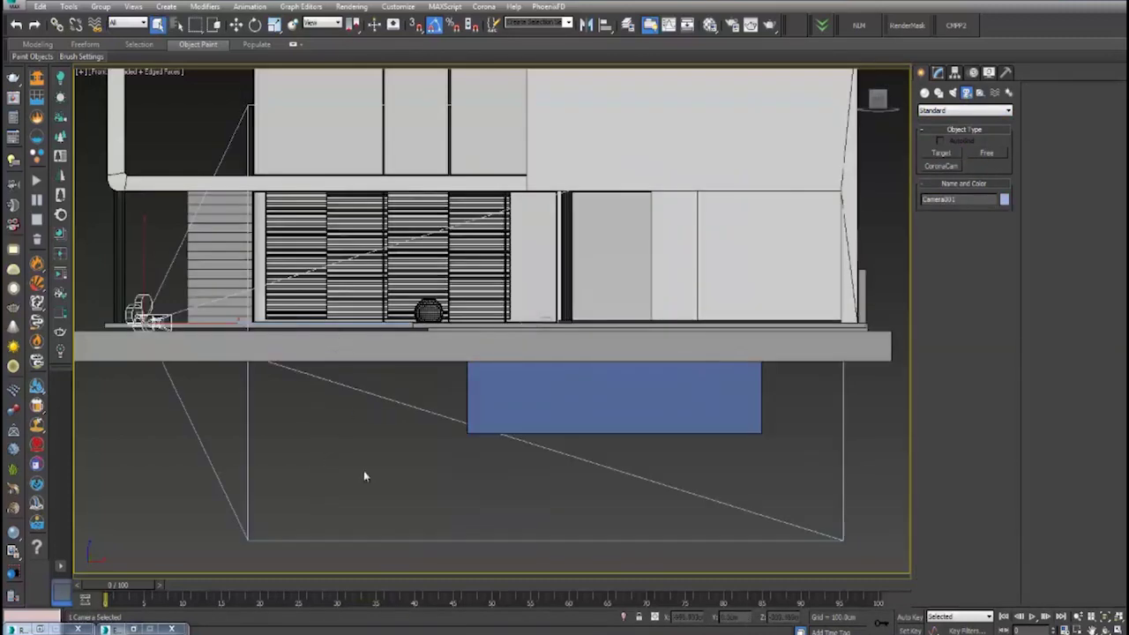
{"action": "key", "text": "w"}
{"action": "type", "text": "150"}
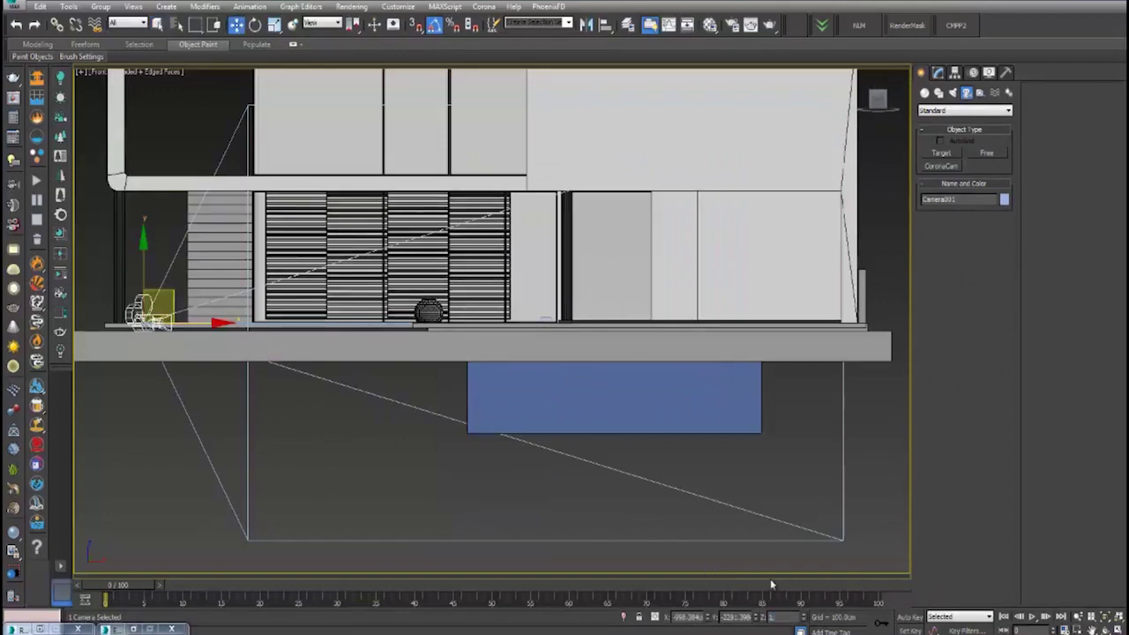
{"action": "key", "text": "Return"}
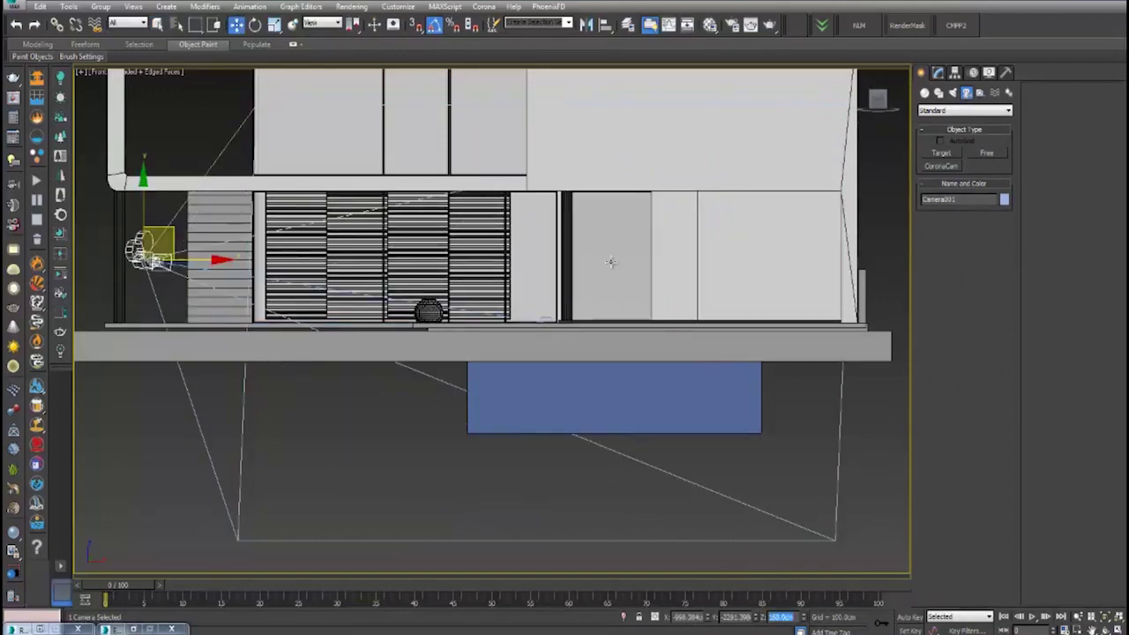
- Look through the new camera and raise its target so that the upper storey comes into frame
{"action": "key", "text": "c"}
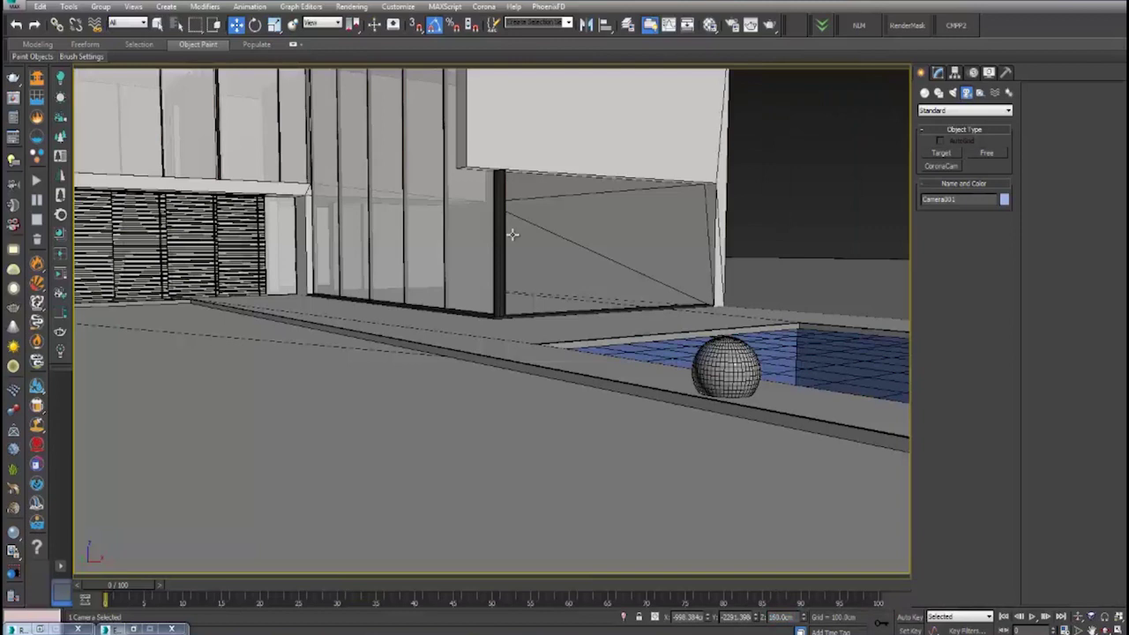
{"action": "right_click", "coordinate": [517, 255]}
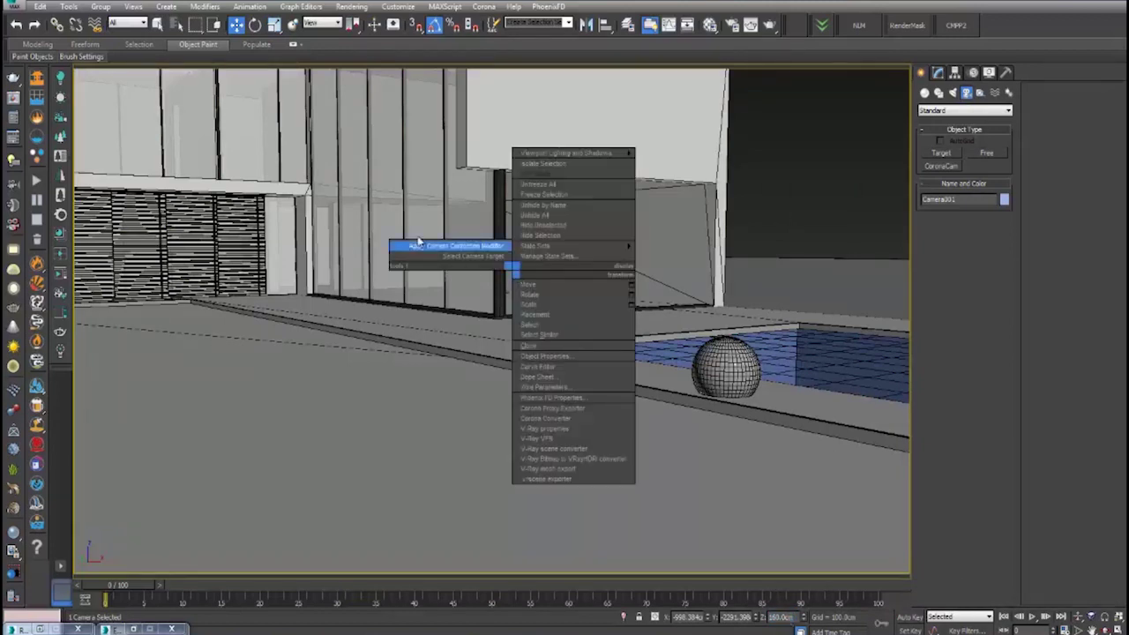
{"action": "left_click", "coordinate": [454, 250]}
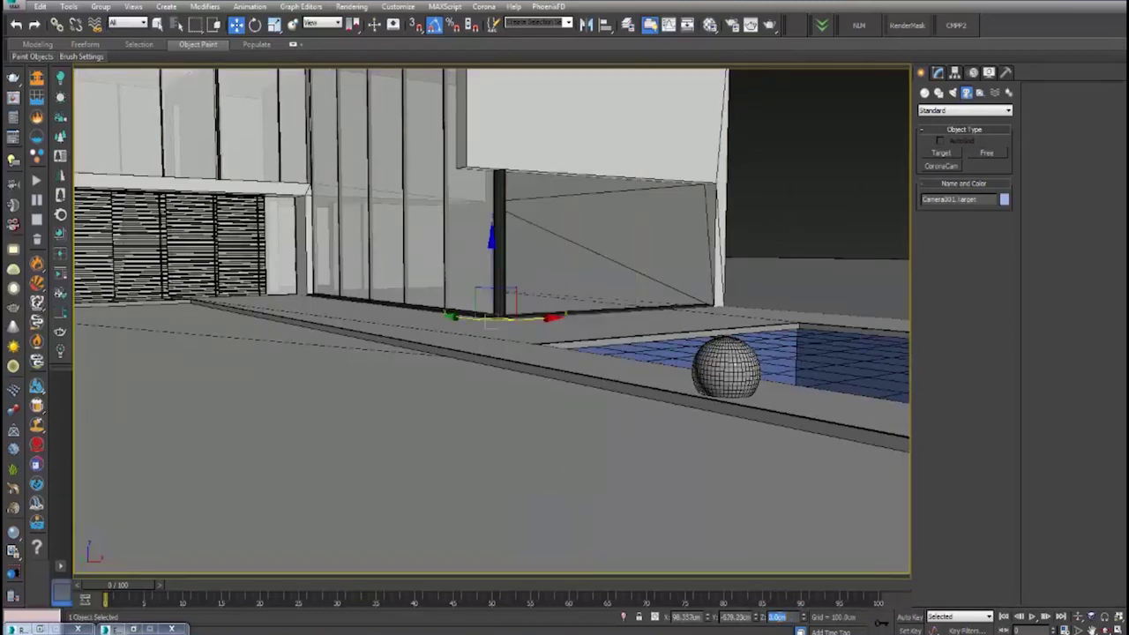
{"action": "key", "text": "Return"}
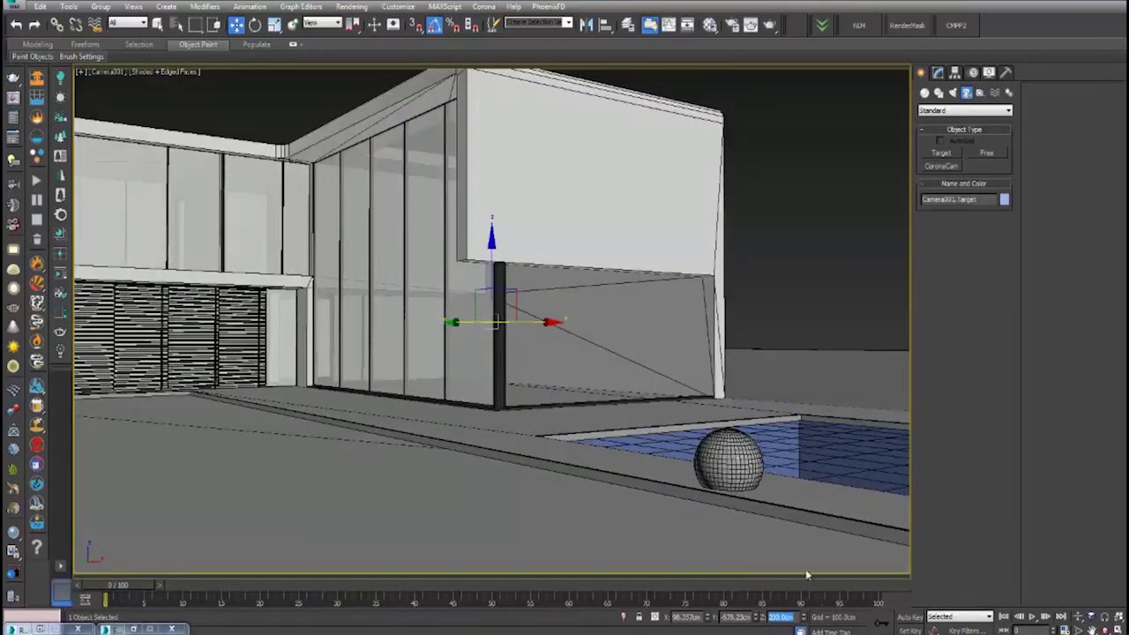
{"action": "type", "text": "200"}
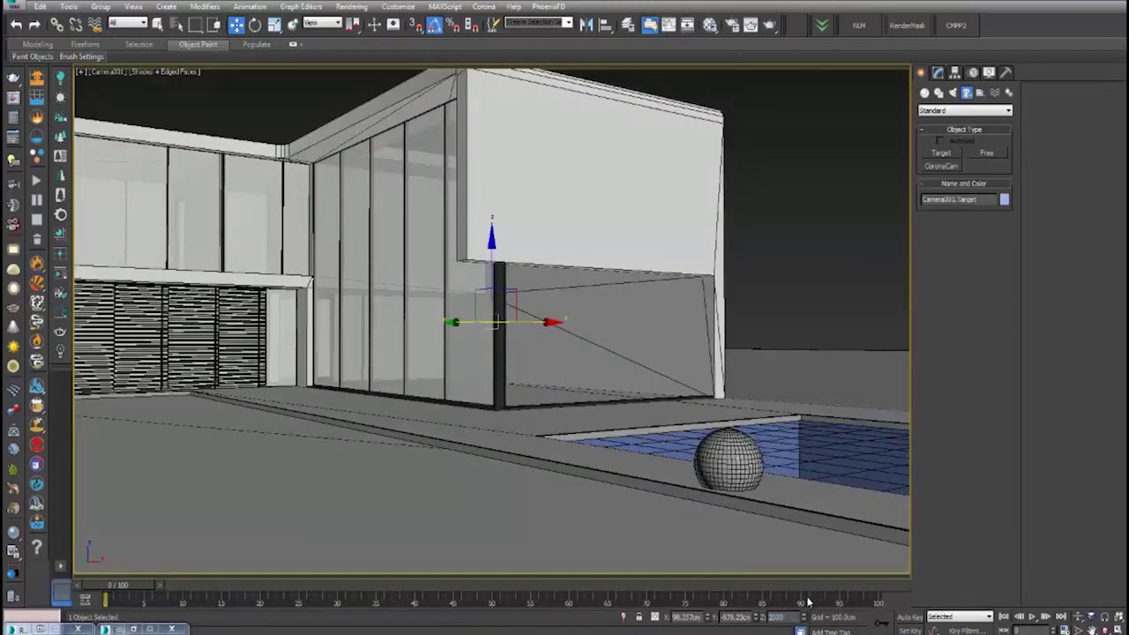
{"action": "key", "text": "Return"}
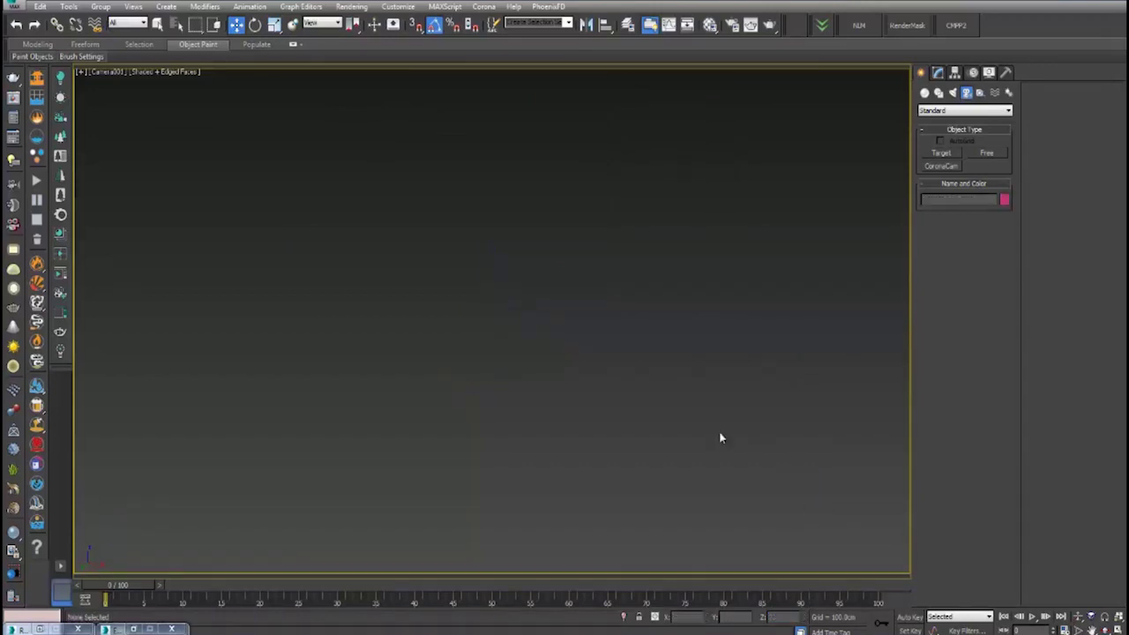
{"action": "key", "text": "ctrl+z"}
{"action": "left_click", "coordinate": [789, 202]}
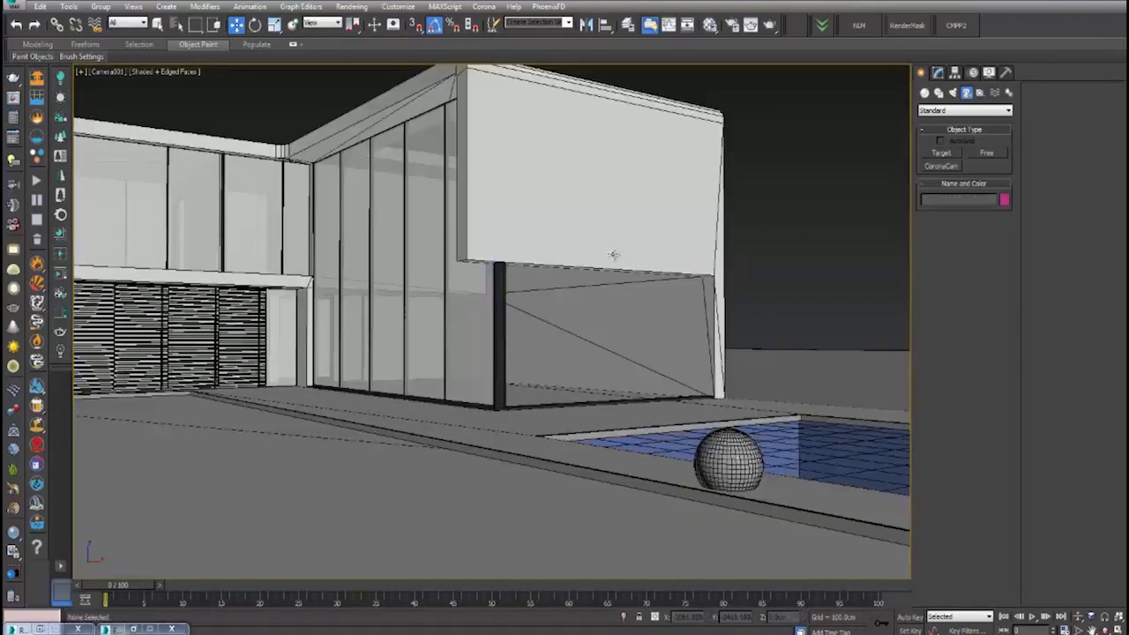
- Select the camera and move it farther back so that it takes in more of the house
{"action": "left_click", "coordinate": [106, 77]}
{"action": "left_click", "coordinate": [160, 314]}
{"action": "left_click_drag", "start_coordinate": [636, 388], "coordinate": [619, 404]}
{"action": "key", "text": "w"}
- Re-aim the camera by moving its target upward and along X toward the pool side of the house
{"action": "right_click", "coordinate": [349, 204]}
{"action": "left_click", "coordinate": [329, 198]}
{"action": "left_click_drag", "start_coordinate": [529, 323], "coordinate": [459, 300]}
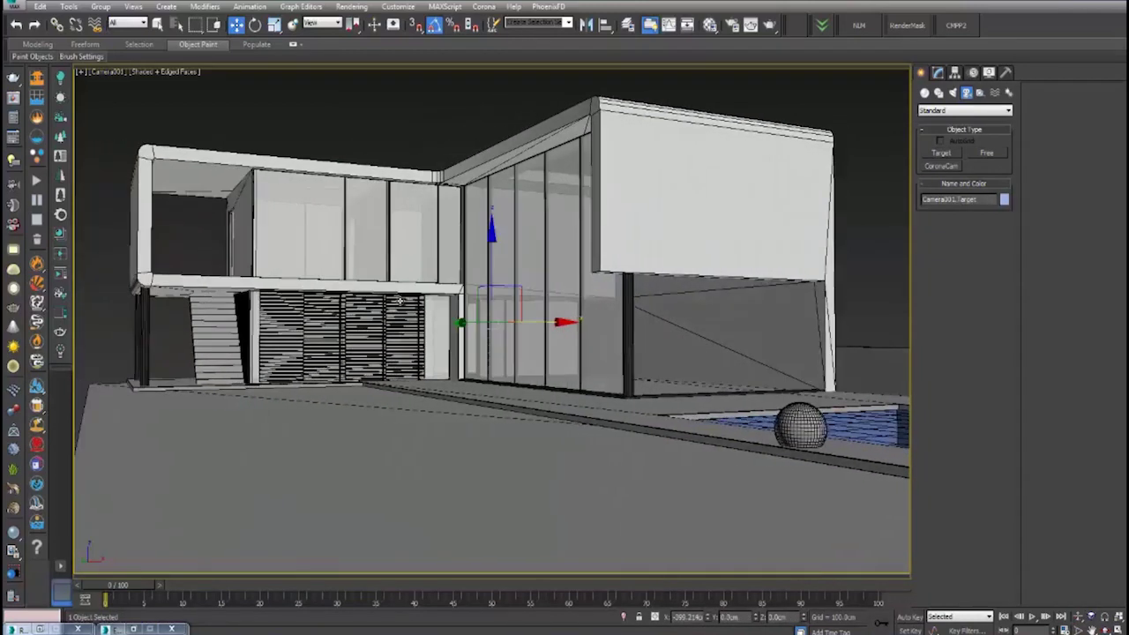
{"action": "left_click", "coordinate": [490, 245]}
{"action": "key", "text": "ctrl+z"}
{"action": "key", "text": "ctrl+z"}
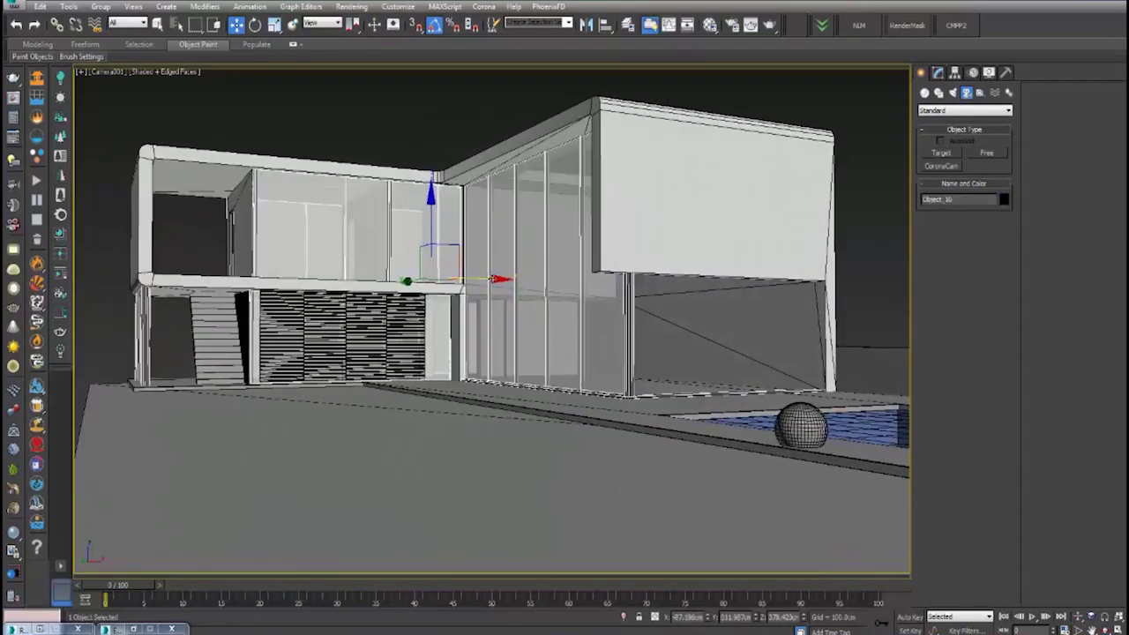
{"action": "left_click_drag", "start_coordinate": [491, 257], "coordinate": [512, 191]}
{"action": "left_click_drag", "start_coordinate": [536, 325], "coordinate": [858, 324]}
- Apply a Camera Correction modifier to the target camera
{"action": "right_click", "coordinate": [415, 186]}
{"action": "left_click", "coordinate": [381, 176]}
{"action": "right_click", "coordinate": [378, 132]}
{"action": "left_click", "coordinate": [358, 114]}
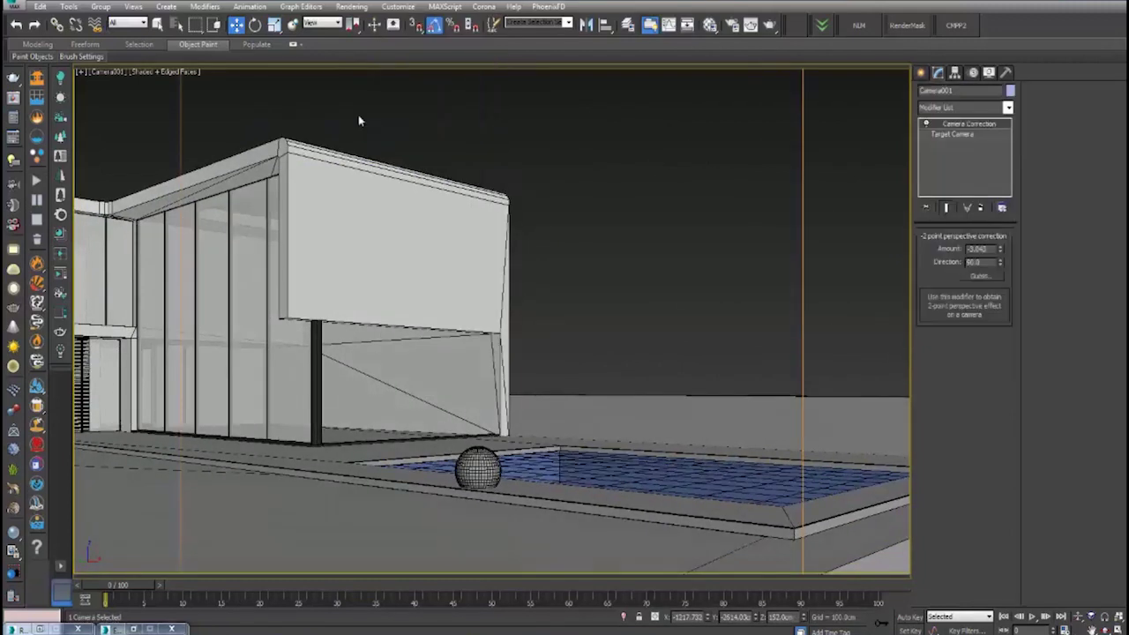
{"action": "left_click", "coordinate": [526, 121]}
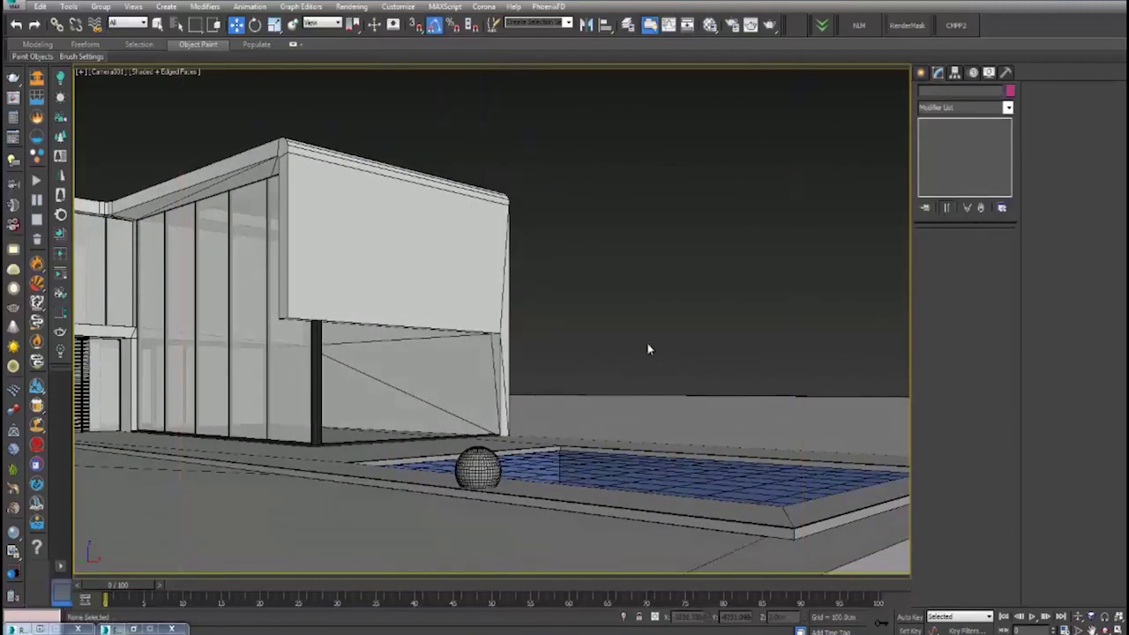
- Move the camera in the Top view closer to the pool and house, and look through it again
{"action": "key", "text": "t"}
{"action": "scroll", "coordinate": [648, 345], "scroll_direction": "down", "scroll_amount": 2}
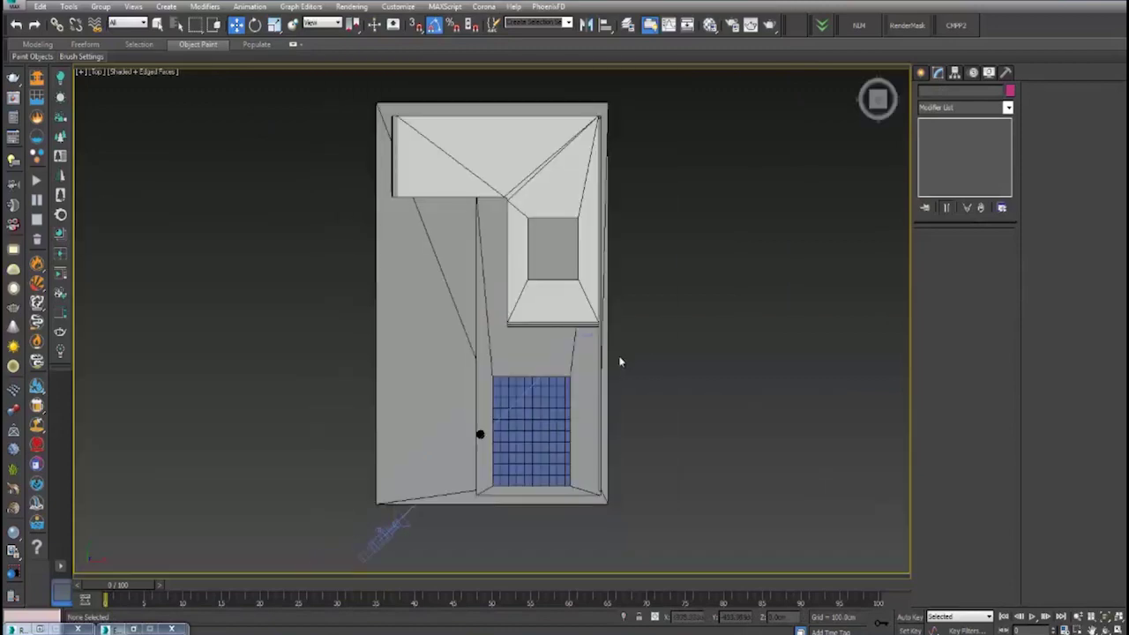
{"action": "middle_click_drag", "start_coordinate": [620, 359], "coordinate": [635, 277]}
{"action": "left_click", "coordinate": [418, 451]}
{"action": "left_click_drag", "start_coordinate": [418, 456], "coordinate": [500, 407]}
{"action": "key", "text": "c"}
- Shift the camera target horizontally to bring more of the house's glazed side into frame, undoing the stray vertical move
{"action": "right_click", "coordinate": [465, 262]}
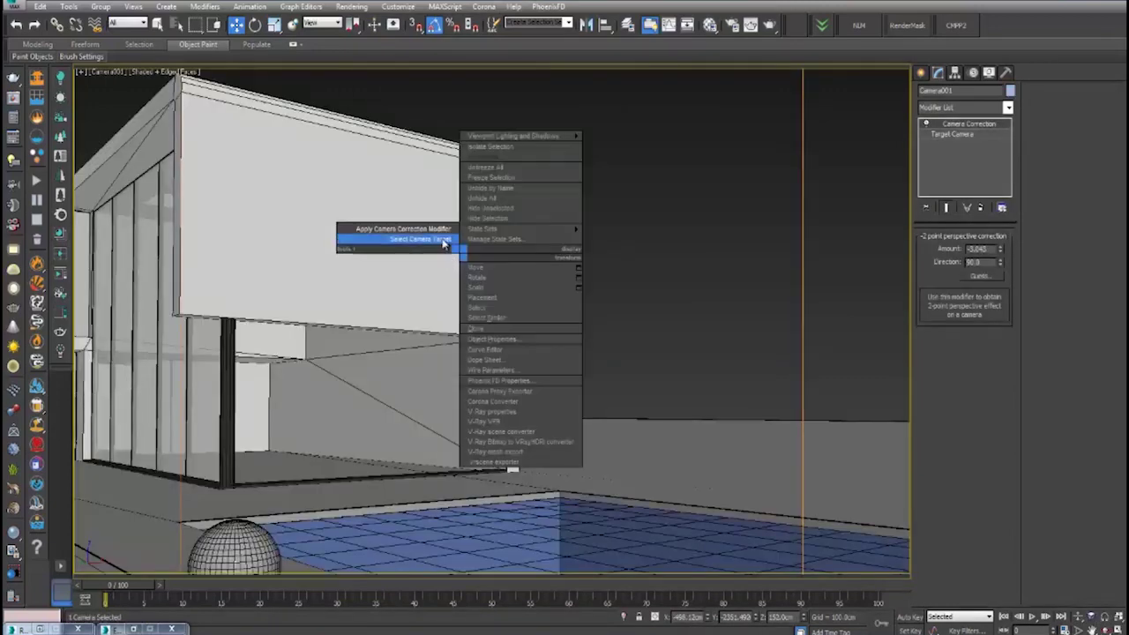
{"action": "left_click", "coordinate": [415, 240]}
{"action": "left_click_drag", "start_coordinate": [538, 339], "coordinate": [502, 384]}
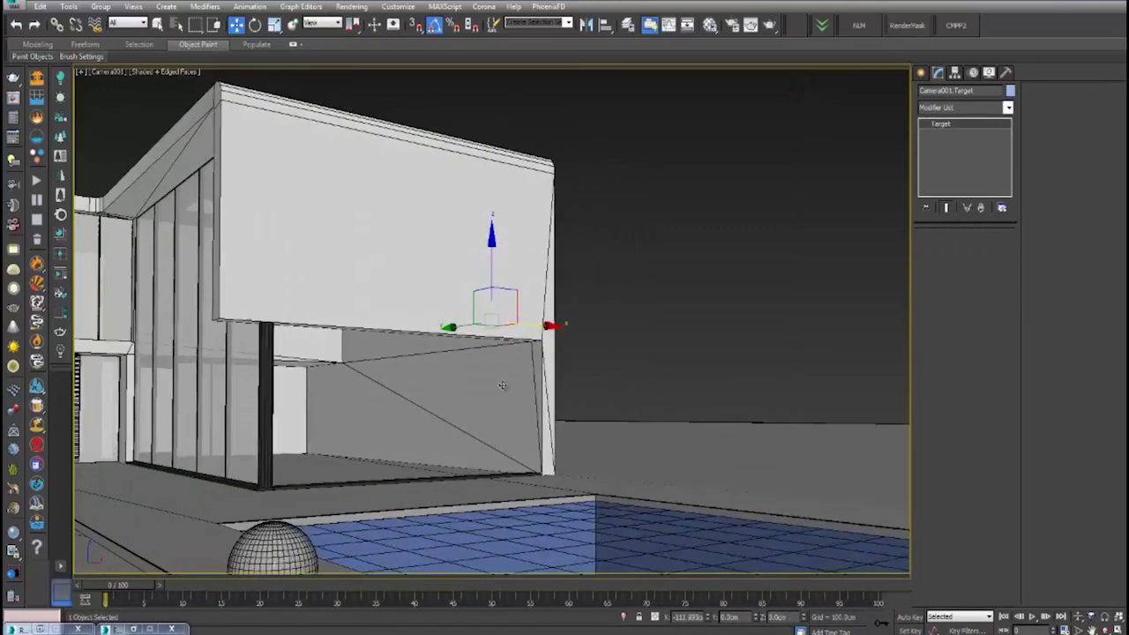
{"action": "left_click_drag", "start_coordinate": [495, 263], "coordinate": [491, 274]}
{"action": "key", "text": "ctrl+z"}
- Select the active view's camera and widen its lens to fit more of the house and pool
{"action": "left_click", "coordinate": [108, 72]}
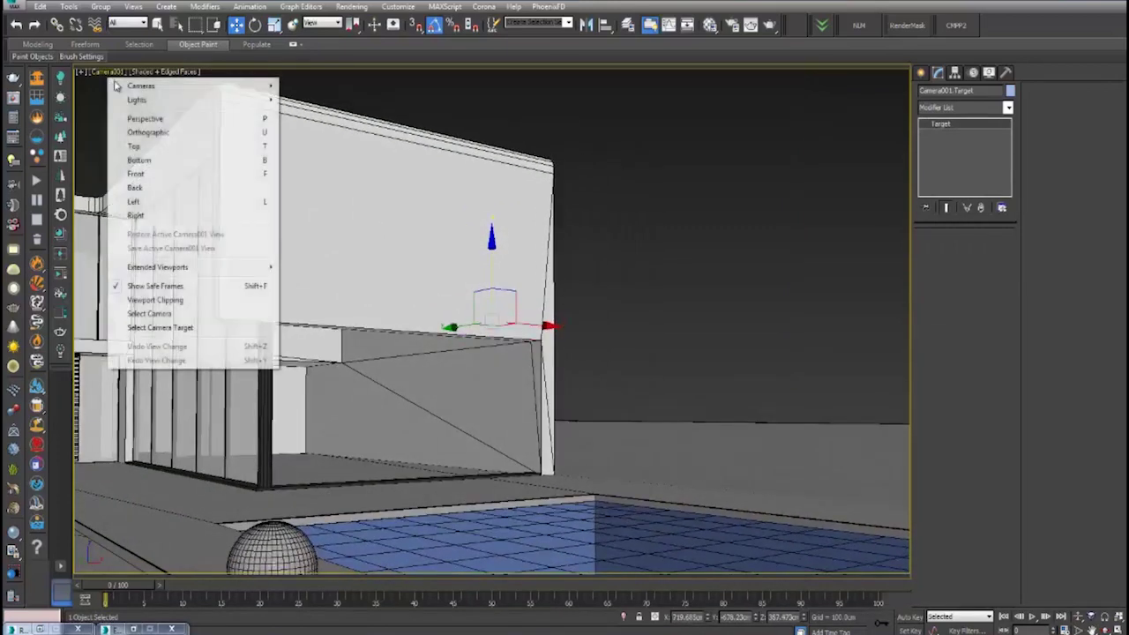
{"action": "left_click", "coordinate": [156, 314]}
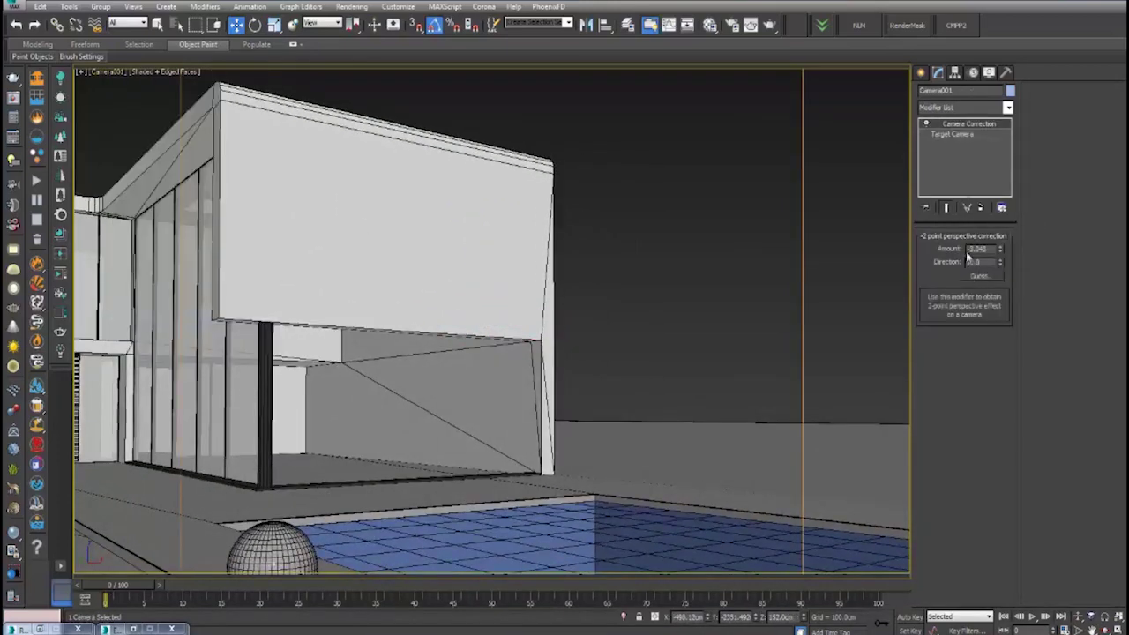
{"action": "left_click", "coordinate": [959, 135]}
{"action": "left_click", "coordinate": [935, 308]}
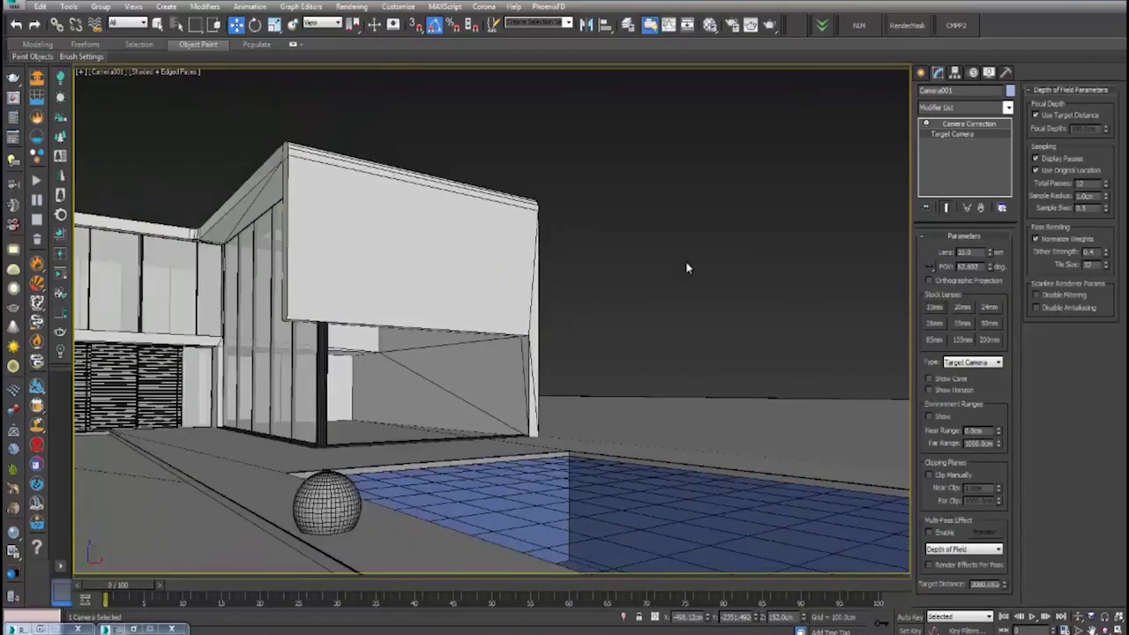
- Reselect the camera and delete its existing Camera Correction modifier so only the base Target Camera is left
{"action": "right_click", "coordinate": [379, 163]}
{"action": "left_click", "coordinate": [326, 134]}
{"action": "right_click", "coordinate": [966, 134]}
{"action": "left_click", "coordinate": [987, 146]}
{"action": "left_click", "coordinate": [641, 165]}
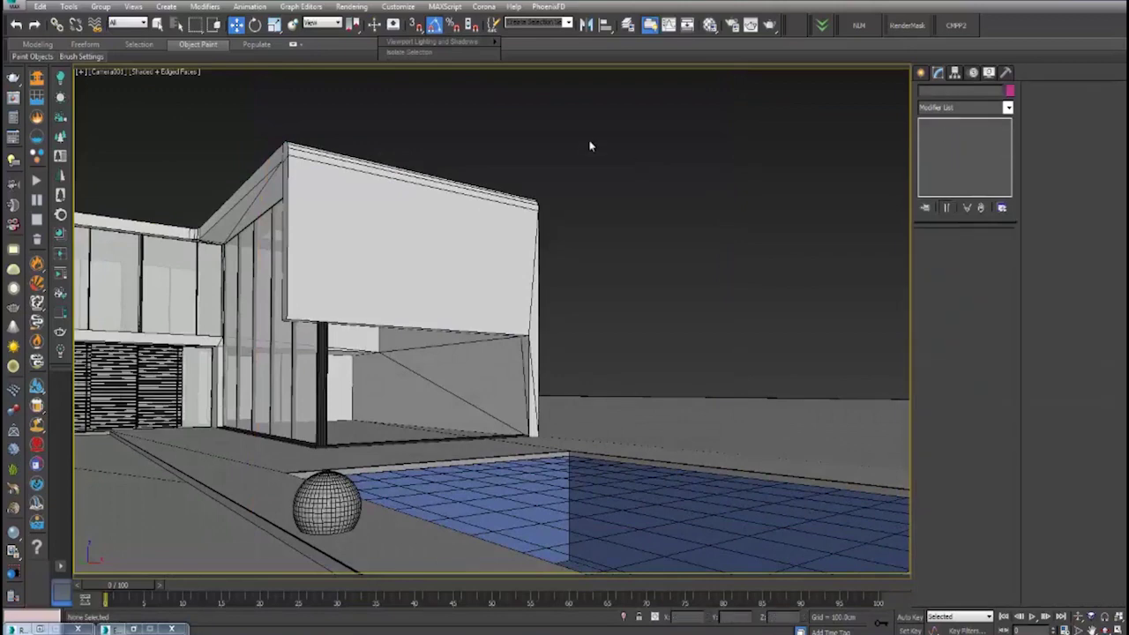
{"action": "left_click", "coordinate": [117, 75]}
{"action": "left_click", "coordinate": [156, 317]}
{"action": "right_click", "coordinate": [982, 130]}
{"action": "left_click", "coordinate": [1017, 147]}
{"action": "right_click", "coordinate": [977, 125]}
- Apply a new Camera Correction modifier to the widened camera and deselect it
{"action": "left_click", "coordinate": [580, 115]}
{"action": "right_click", "coordinate": [536, 108]}
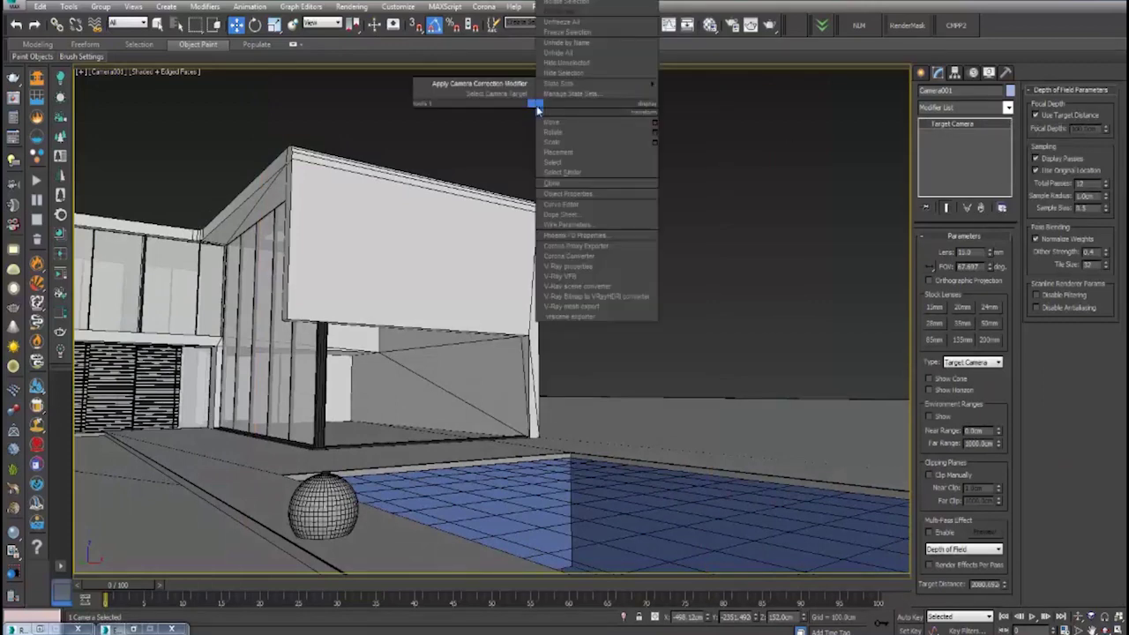
{"action": "left_click", "coordinate": [520, 84]}
{"action": "left_click", "coordinate": [584, 89]}
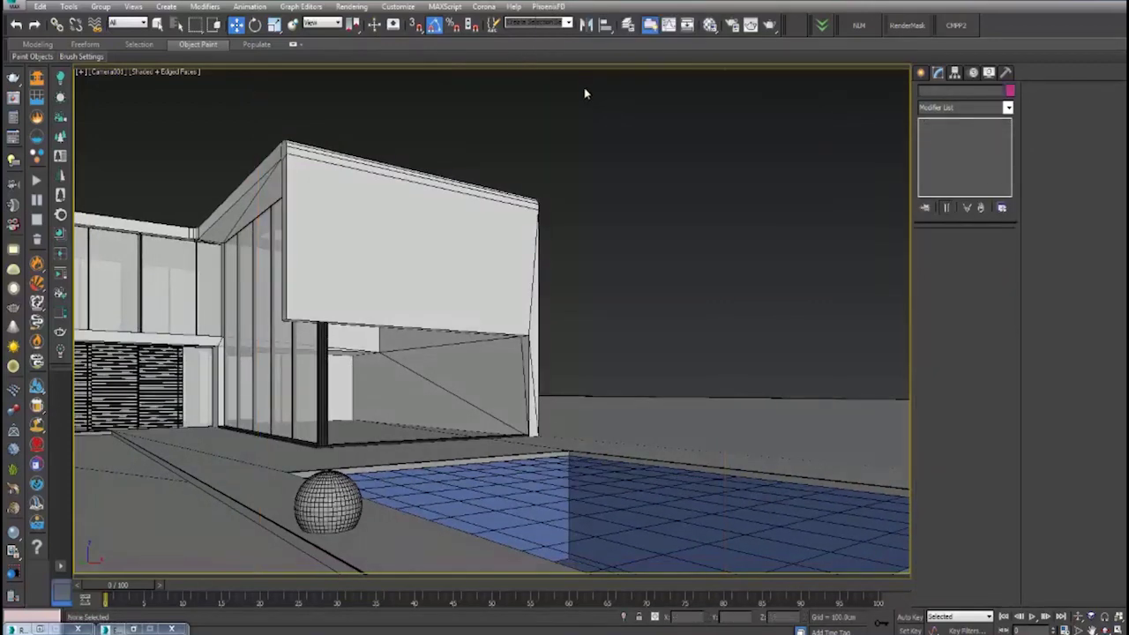
- Run a test render of the camera view without lights and close the frame buffer
{"action": "key", "text": "shift+q"}
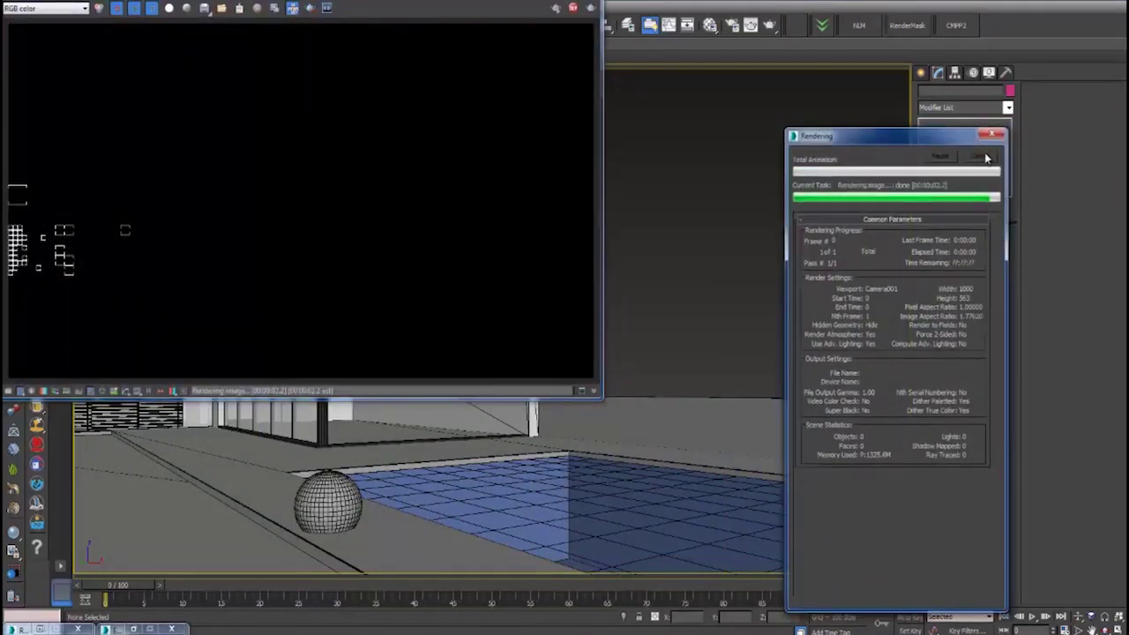
{"action": "left_click", "coordinate": [590, 7]}
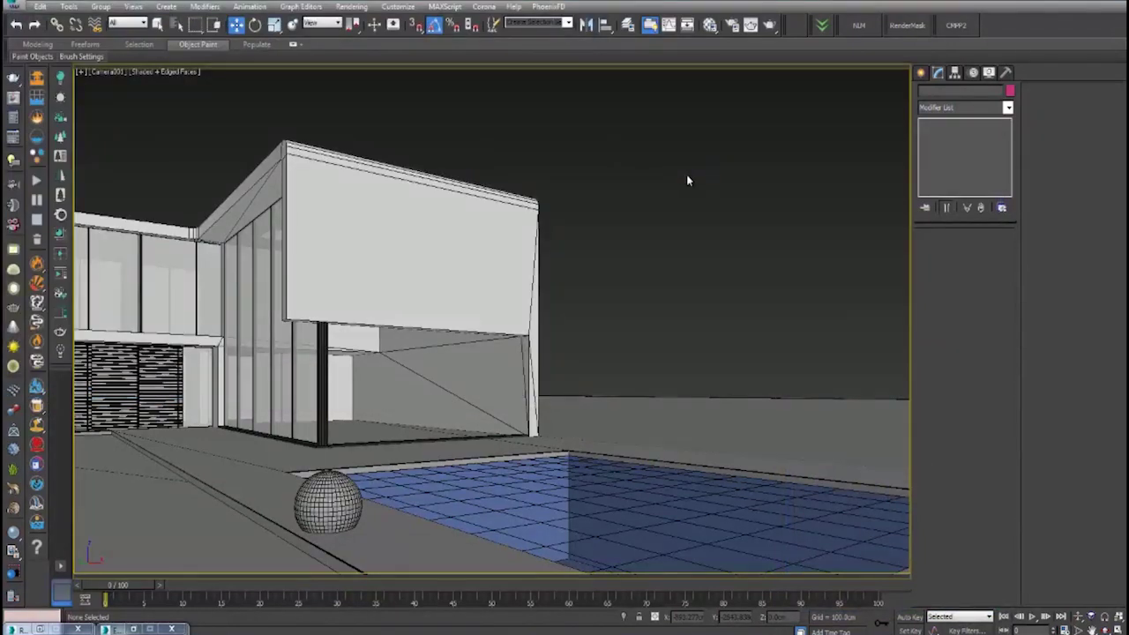
- Run the MAXScript file finfandbind_forvray_v1.0 from the scripts folder
{"action": "left_click", "coordinate": [445, 7]}
{"action": "left_click", "coordinate": [460, 49]}
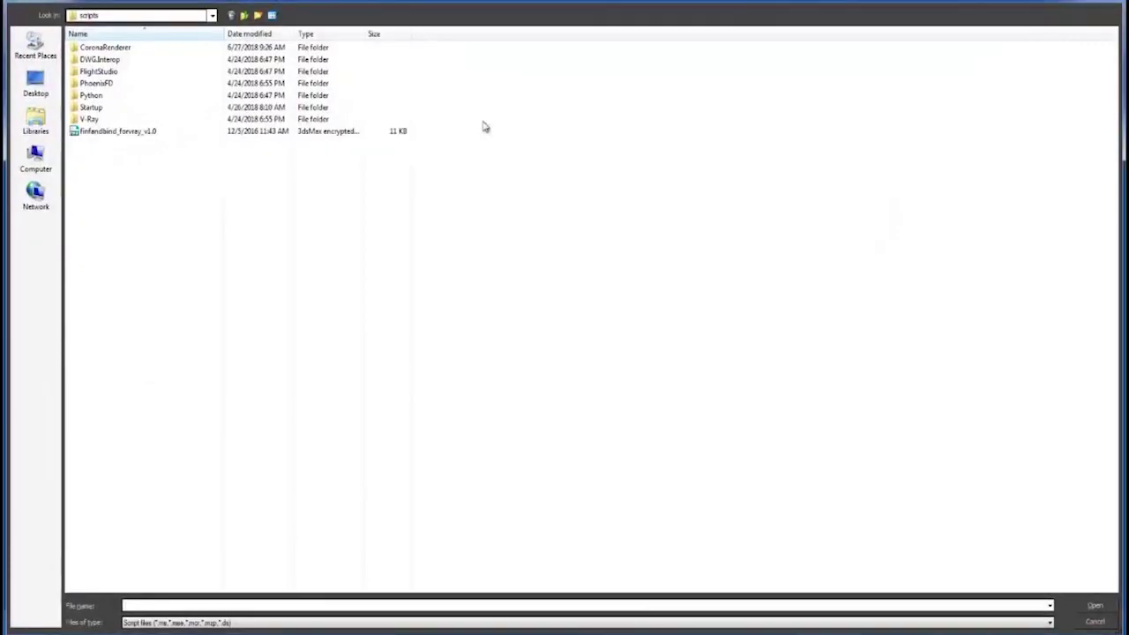
{"action": "double_click", "coordinate": [123, 139]}
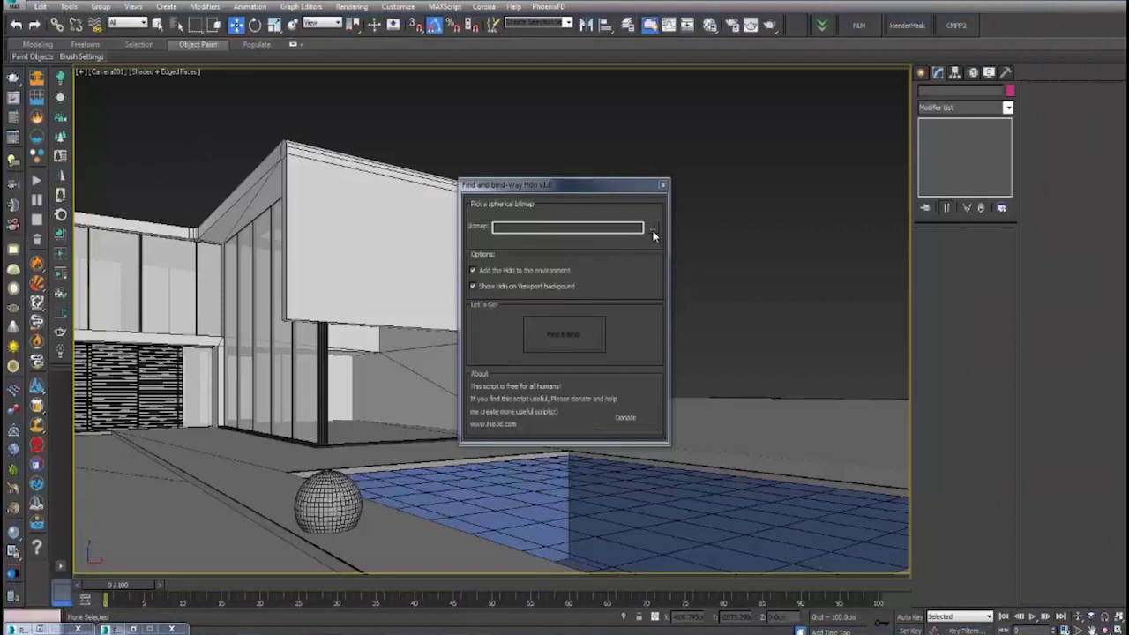
- Load vp_HDRi_v2_02 from the 3.HDRI folder as the spherical bitmap and run Find & Bind with environment and viewport background enabled
{"action": "left_click", "coordinate": [652, 228]}
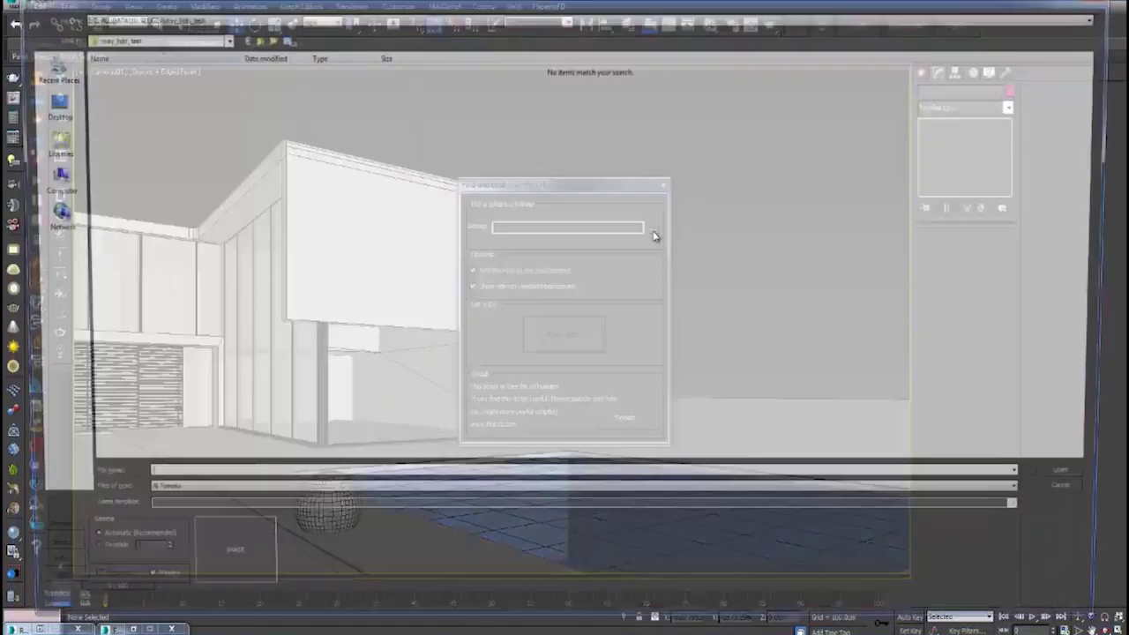
{"action": "left_click", "coordinate": [43, 179]}
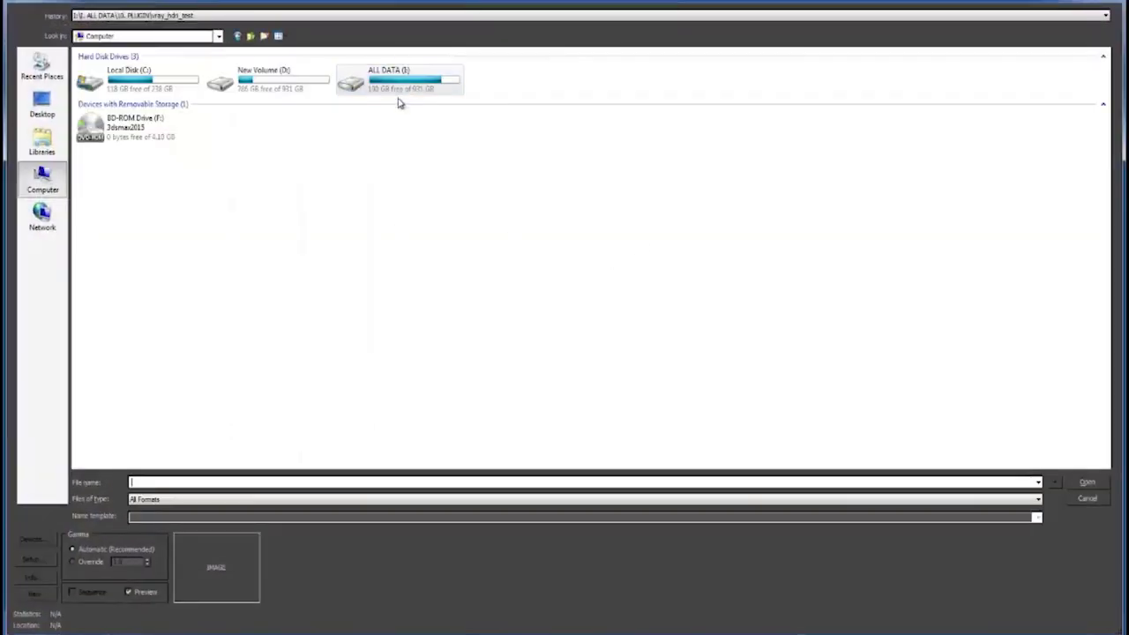
{"action": "double_click", "coordinate": [402, 79]}
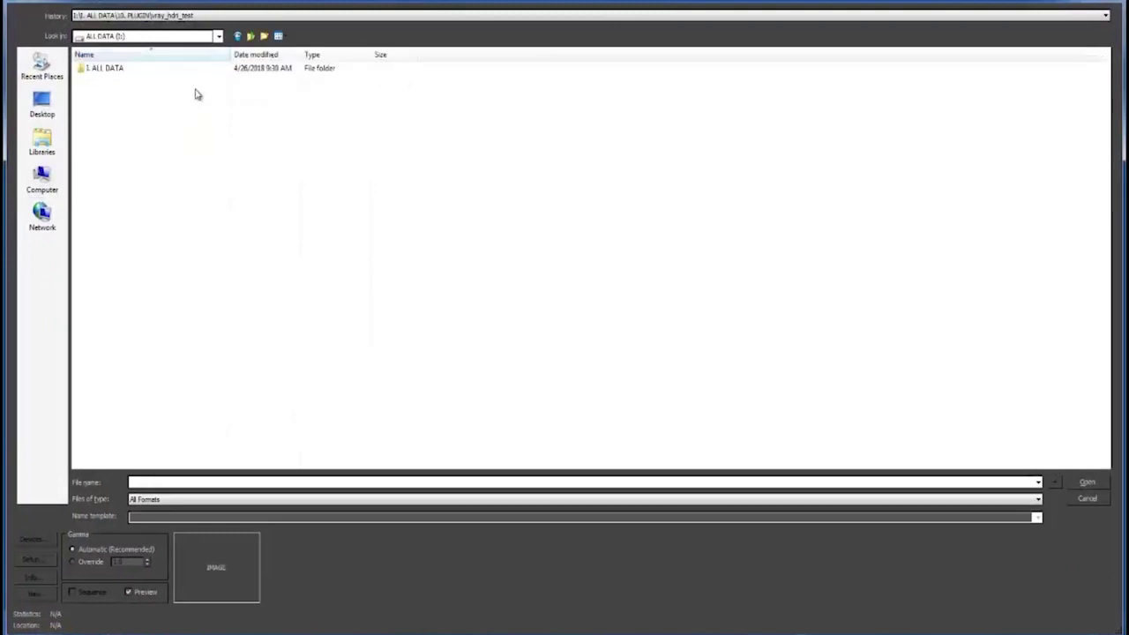
{"action": "double_click", "coordinate": [124, 71]}
{"action": "double_click", "coordinate": [114, 213]}
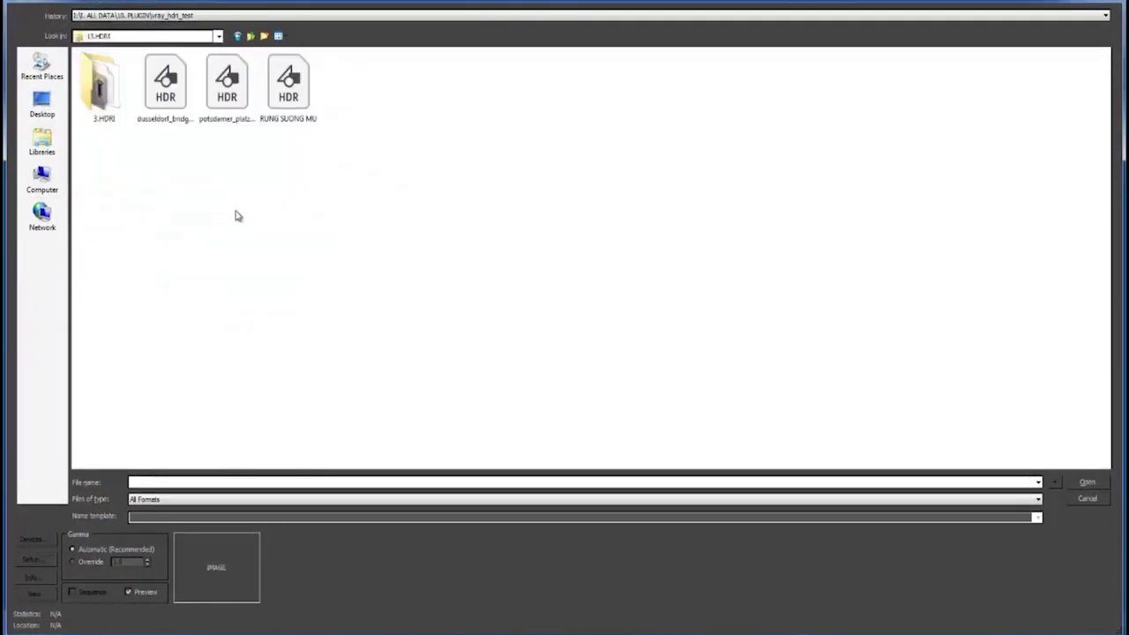
{"action": "double_click", "coordinate": [112, 103]}
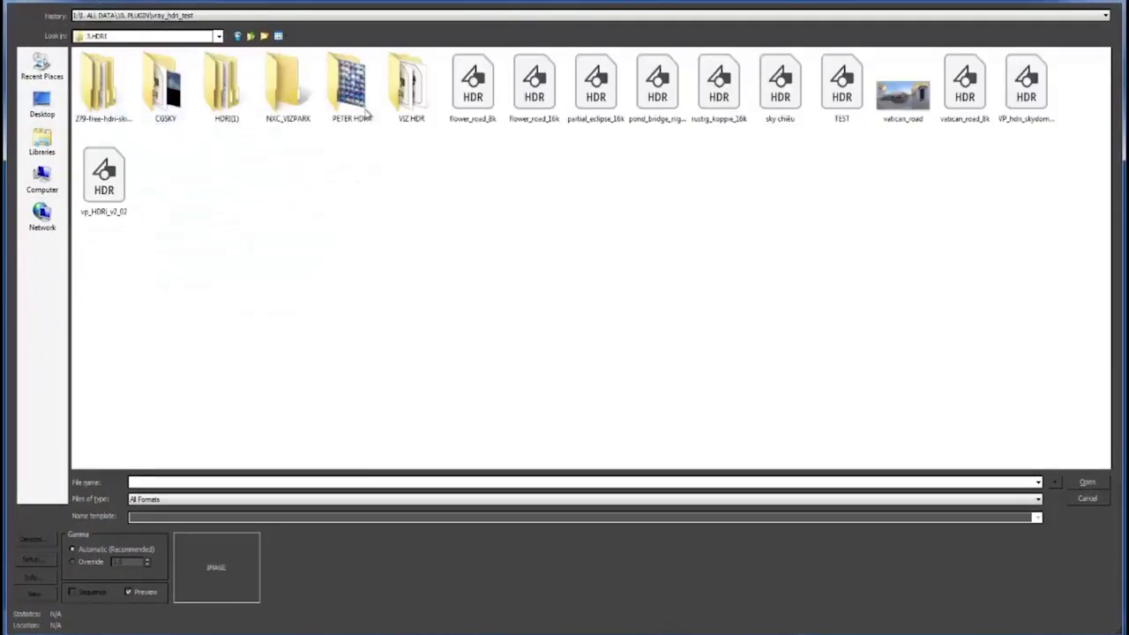
{"action": "left_click", "coordinate": [97, 172]}
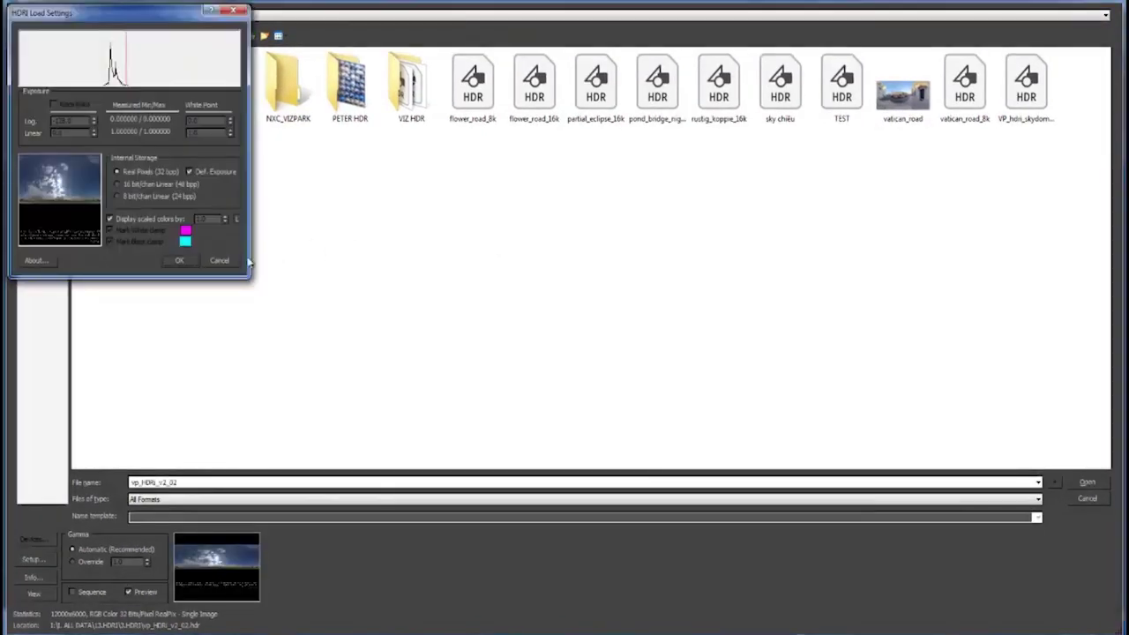
{"action": "left_click", "coordinate": [185, 259]}
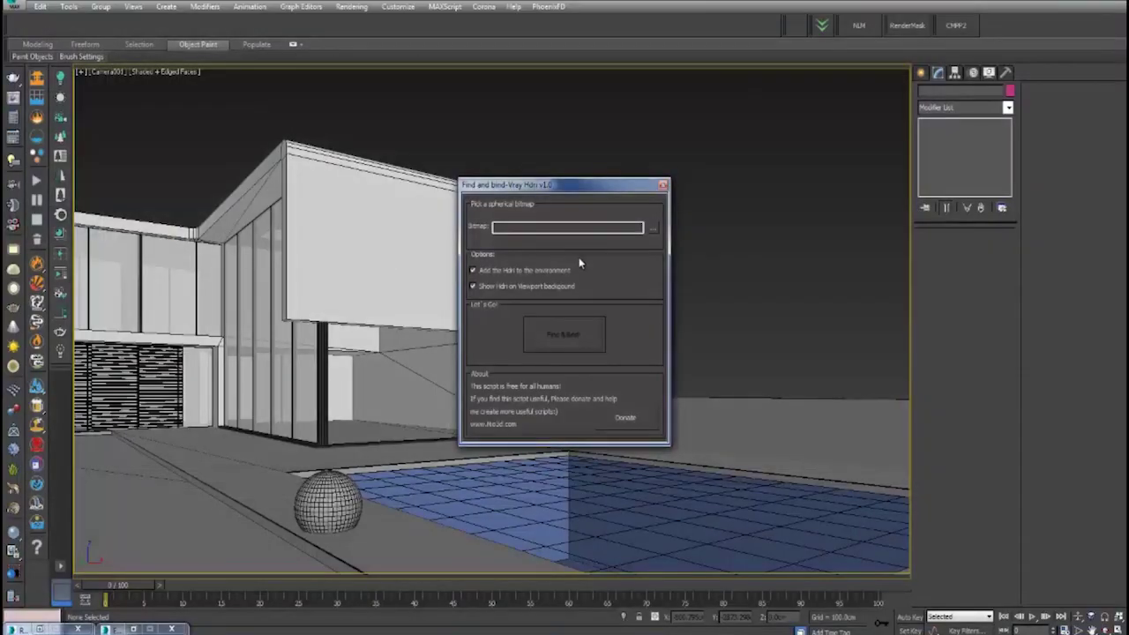
{"action": "left_click", "coordinate": [592, 344]}
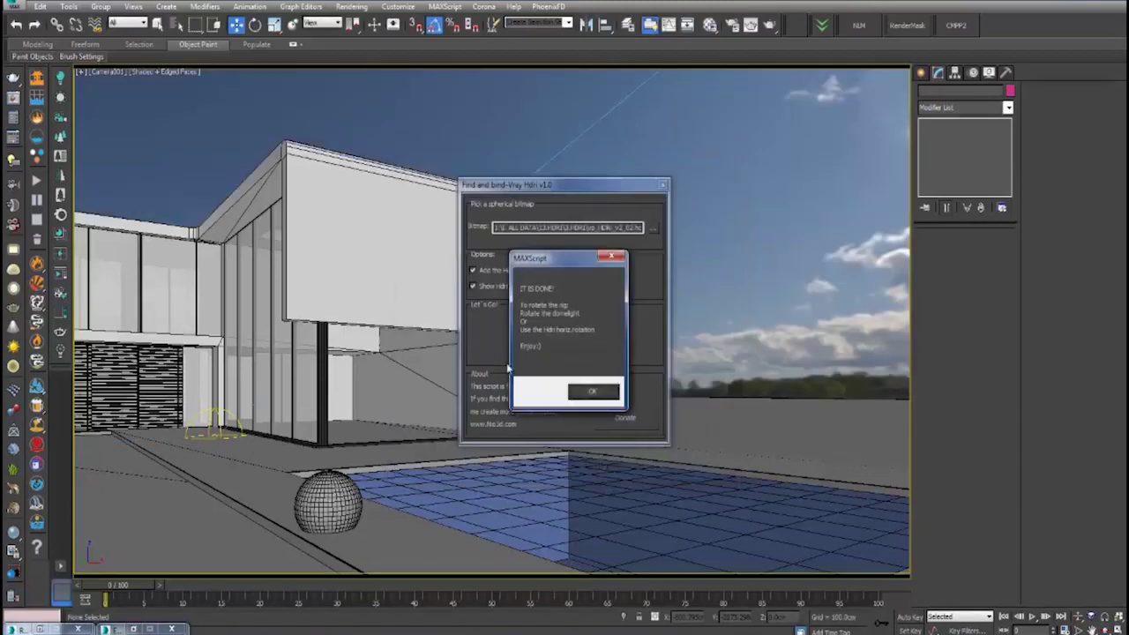
{"action": "left_click", "coordinate": [591, 393]}
- Rotate the HDRI dome light to -15° about Z in the Top view and check the sky through the camera
{"action": "key", "text": "t"}
{"action": "key", "text": "z"}
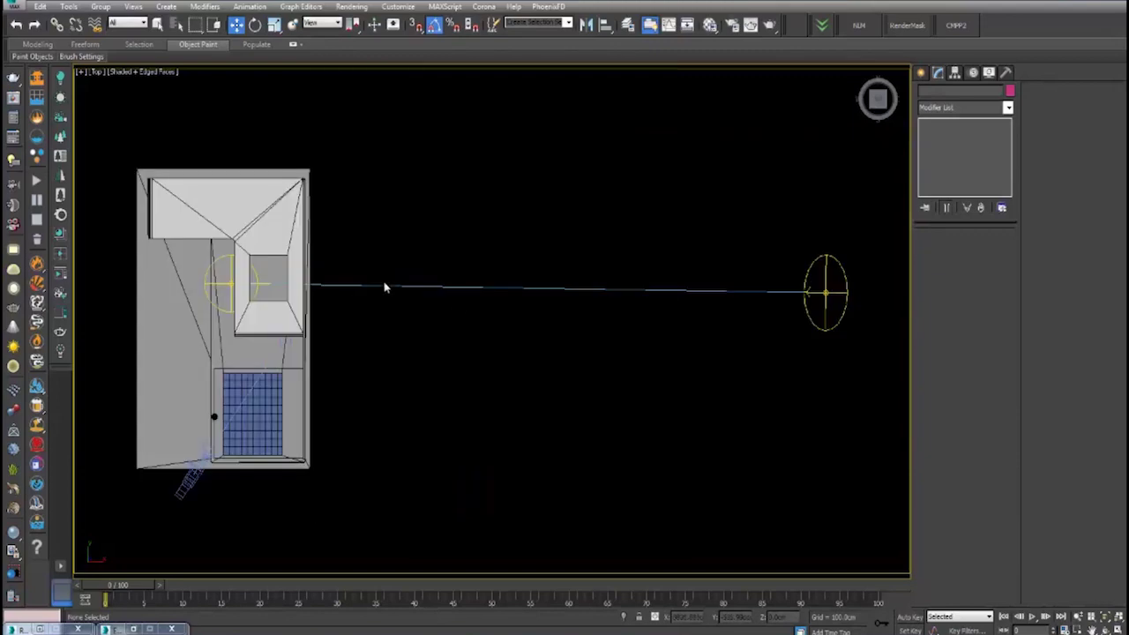
{"action": "left_click", "coordinate": [243, 289]}
{"action": "key", "text": "e"}
{"action": "left_click_drag", "start_coordinate": [298, 263], "coordinate": [298, 272]}
{"action": "key", "text": "p"}
{"action": "key", "text": "z"}
{"action": "key", "text": "c"}
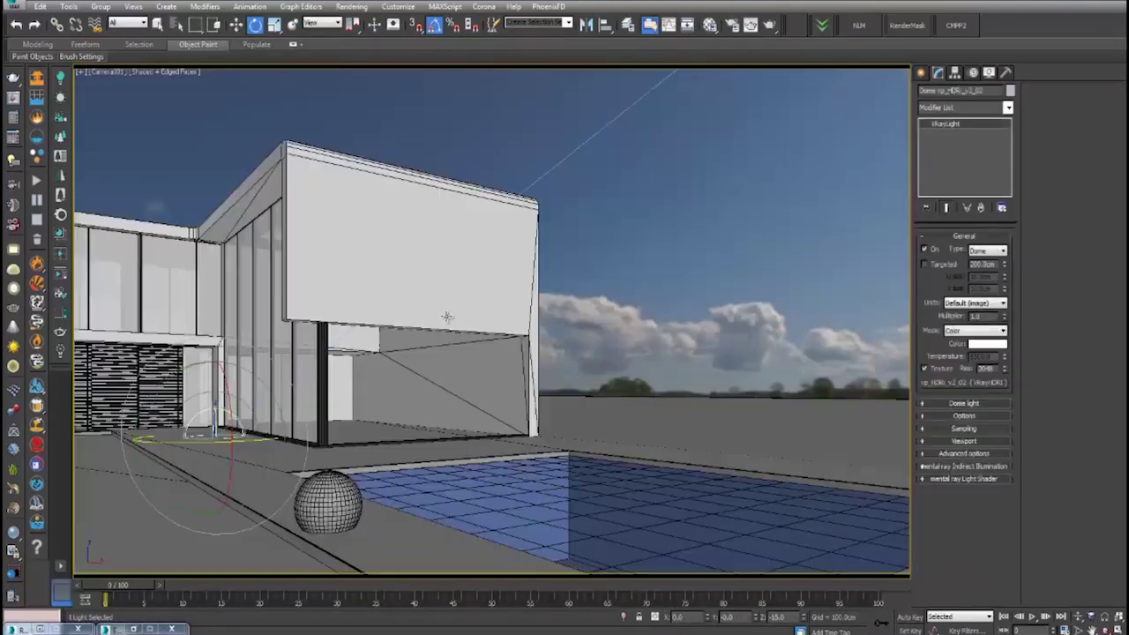
- Rotate the dome light further to -40° about Z in the Top view, return to the camera view and deselect it
{"action": "key", "text": "t"}
{"action": "key", "text": "z"}
{"action": "scroll", "coordinate": [471, 322], "scroll_direction": "down", "scroll_amount": 10}
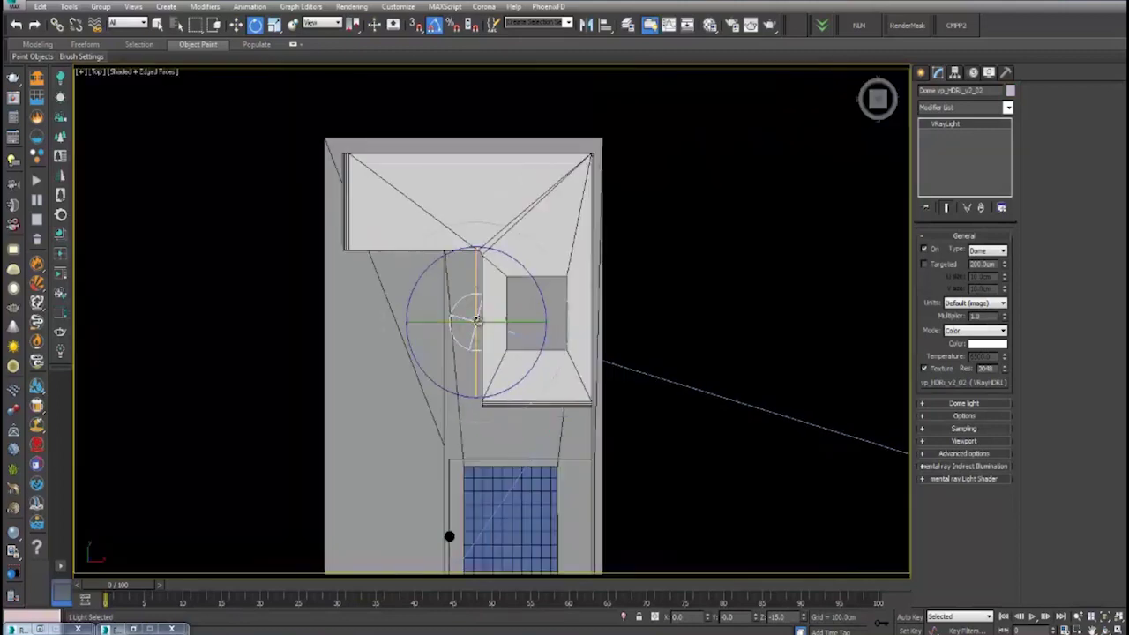
{"action": "left_click_drag", "start_coordinate": [546, 314], "coordinate": [545, 321]}
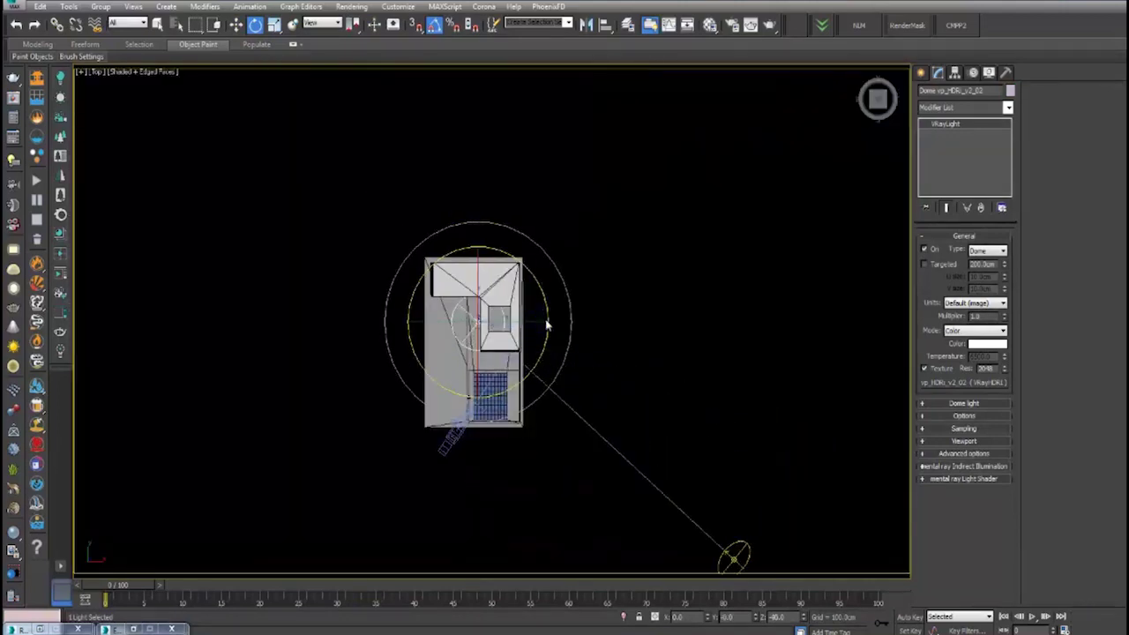
{"action": "key", "text": "c"}
{"action": "left_click_drag", "start_coordinate": [805, 618], "coordinate": [629, 402]}
{"action": "left_click", "coordinate": [658, 270]}
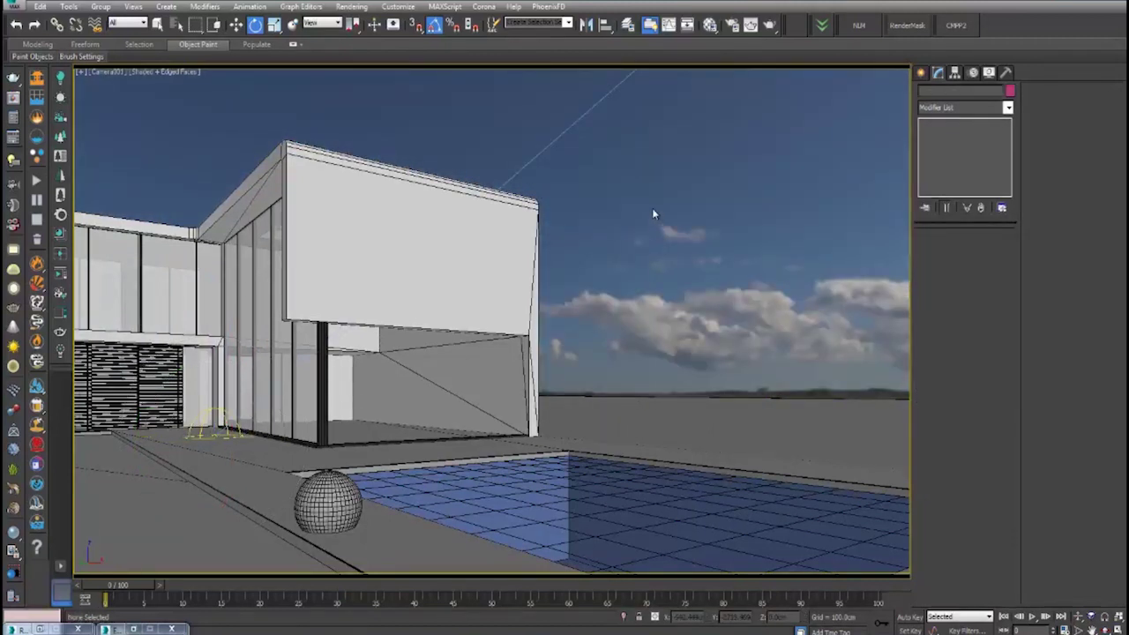
- Run a test render of the HDRI-lit camera view, examine the result and close the frame buffer
{"action": "key", "text": "shift+q"}
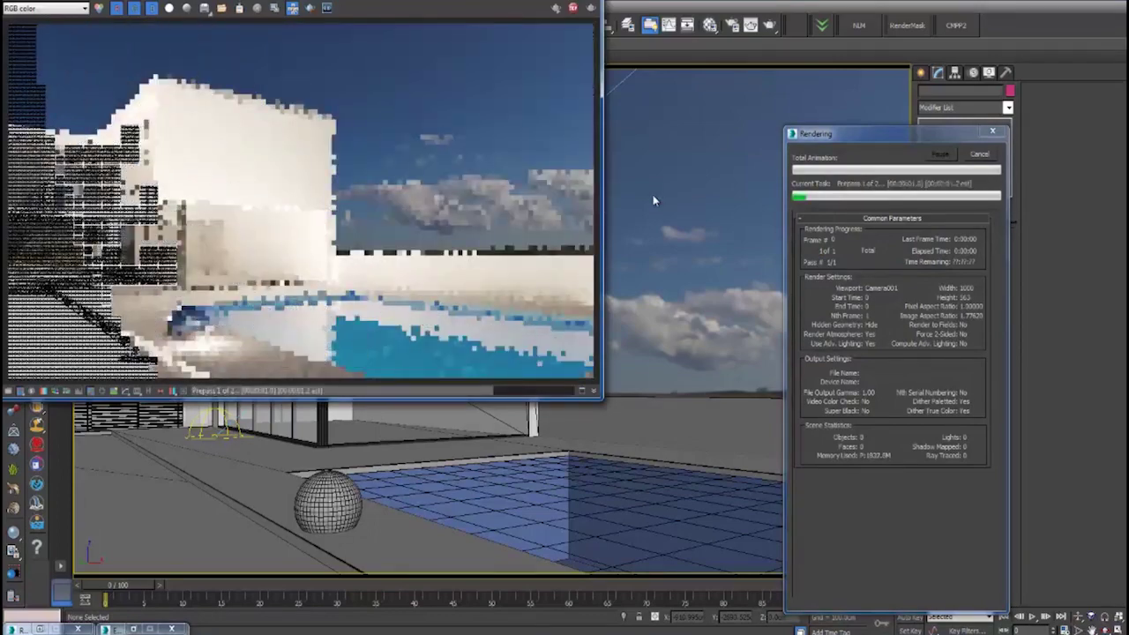
{"action": "left_click_drag", "start_coordinate": [451, 2], "coordinate": [591, 78]}
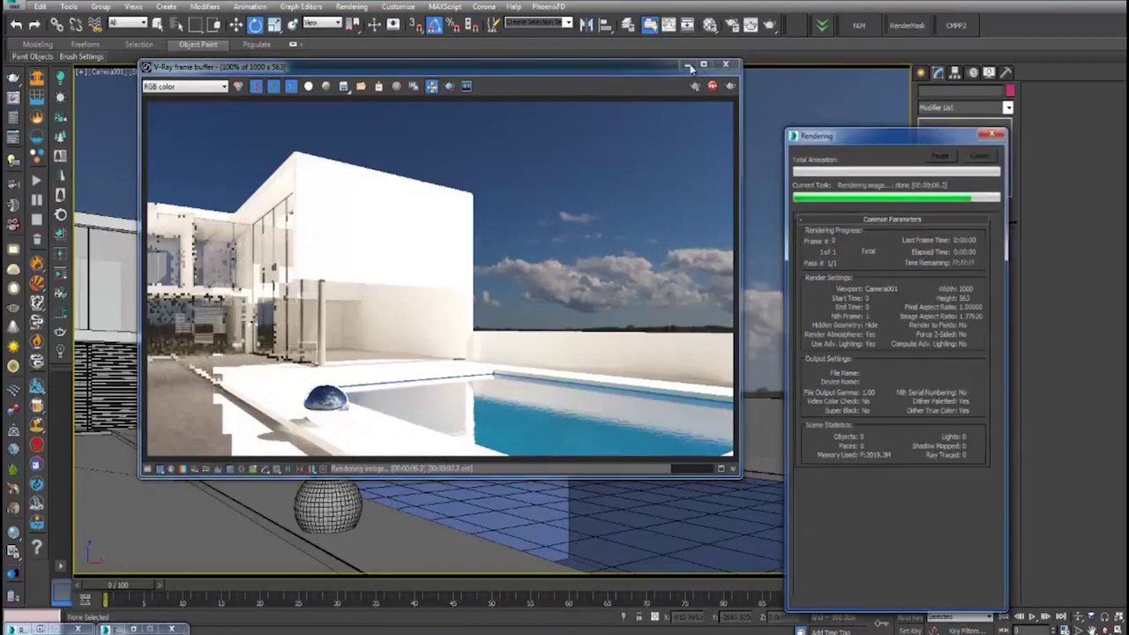
{"action": "left_click", "coordinate": [727, 65]}
- Place the environment's vp_HDRi_v2_02 map as an instance in the first Material Editor slot
{"action": "key", "text": "8"}
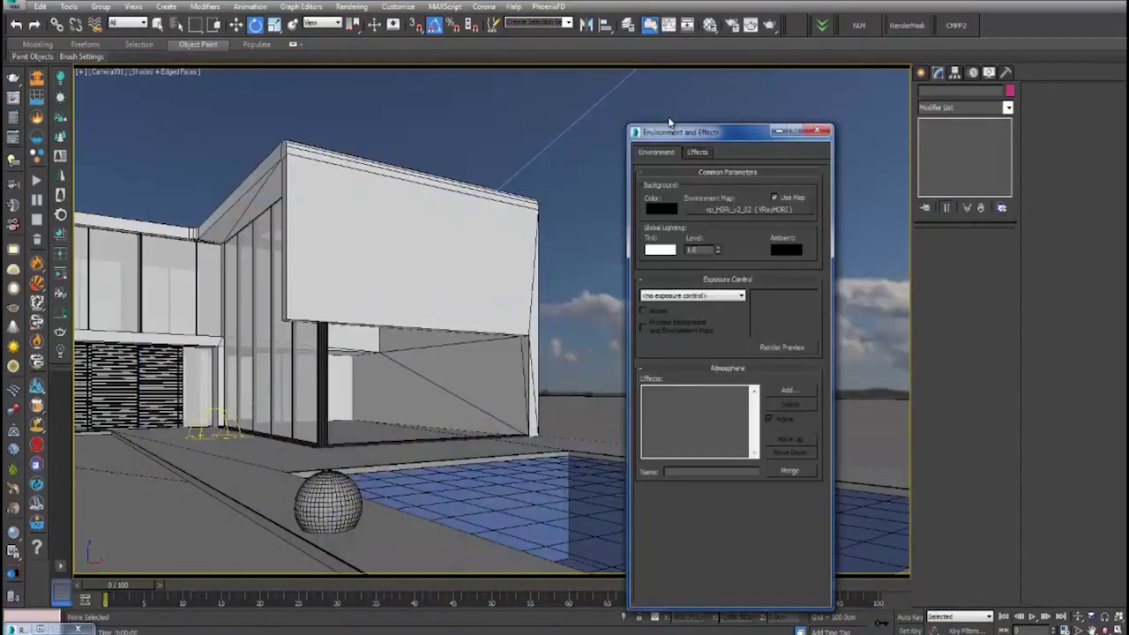
{"action": "left_click_drag", "start_coordinate": [717, 124], "coordinate": [349, 74]}
{"action": "key", "text": "m"}
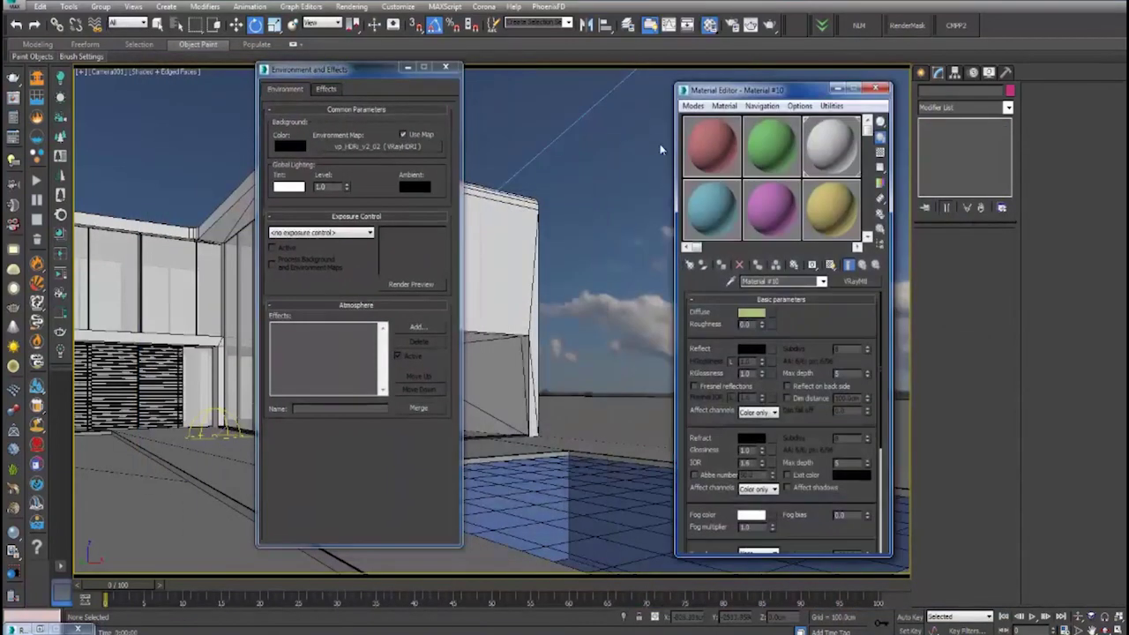
{"action": "left_click_drag", "start_coordinate": [705, 95], "coordinate": [585, 113]}
{"action": "left_click_drag", "start_coordinate": [406, 150], "coordinate": [591, 158]}
{"action": "key", "text": "Return"}
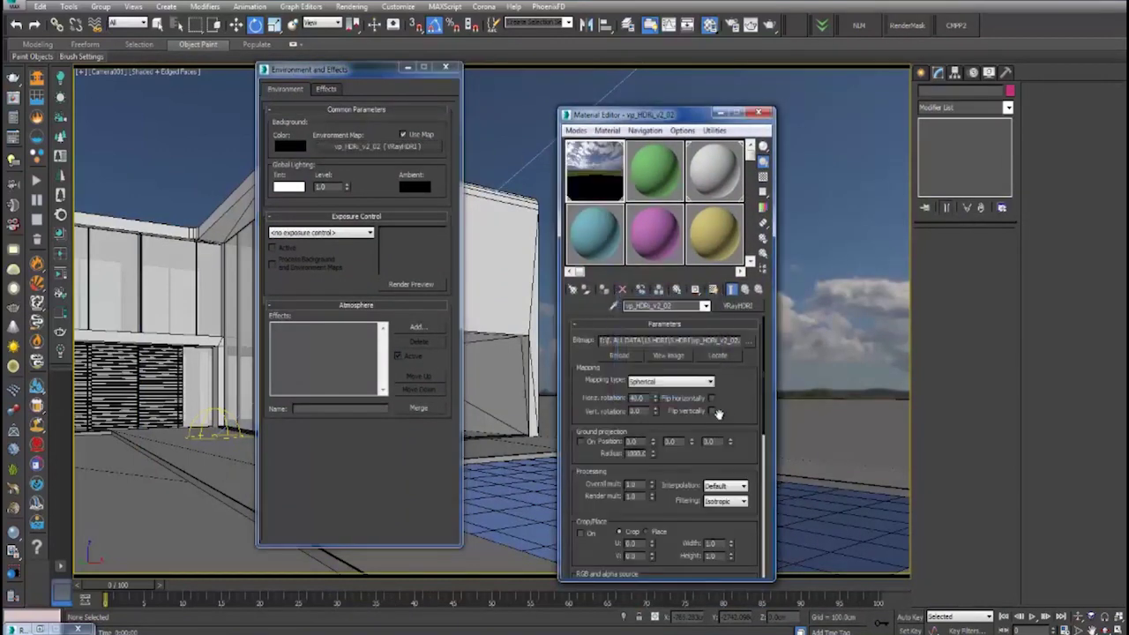
- Set the HDRI map's inverse gamma to 1.2 in its color space settings
{"action": "scroll", "coordinate": [764, 394], "scroll_direction": "down", "scroll_amount": 4}
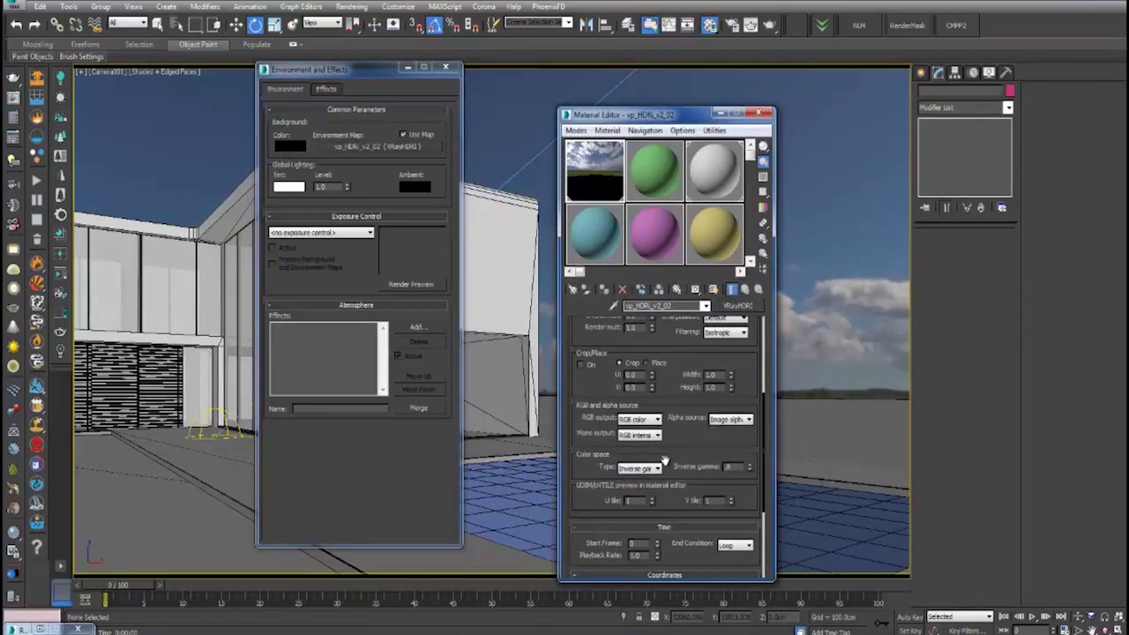
{"action": "key", "text": "Return"}
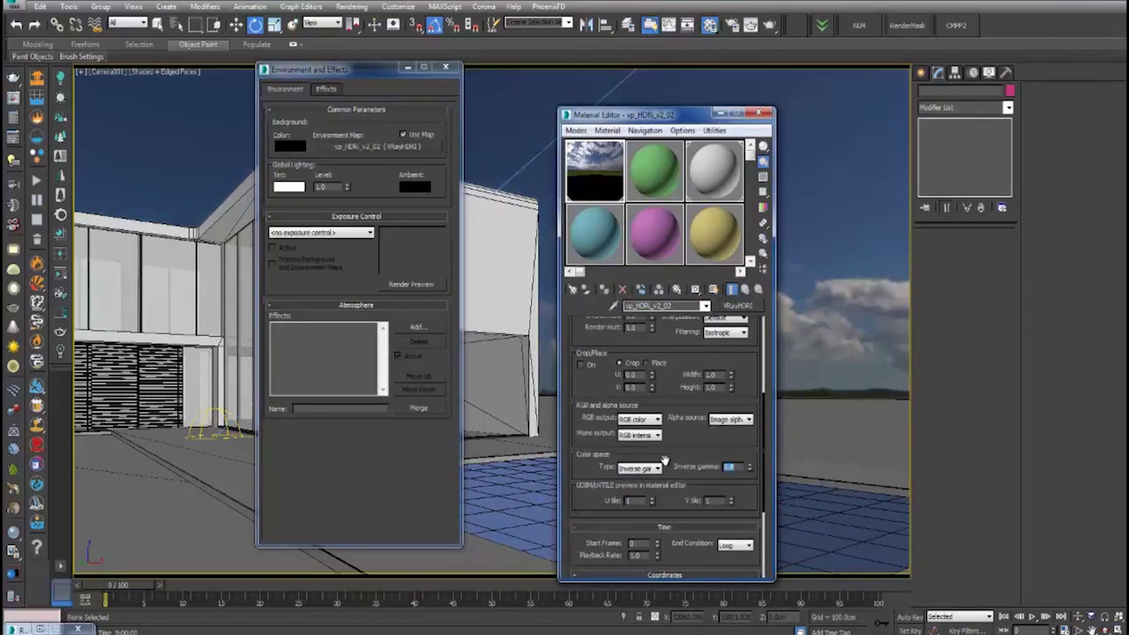
{"action": "key", "text": "Return"}
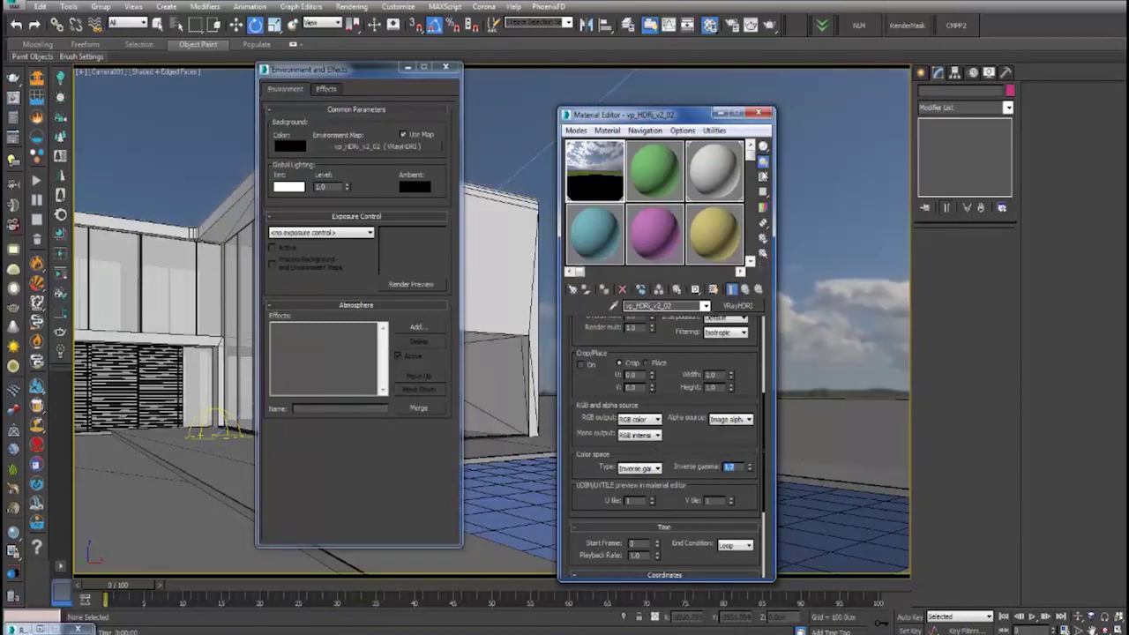
- Wrap the HDRI environment map in a Color Correction map, keeping the old map as a sub-map
{"action": "left_click_drag", "start_coordinate": [686, 125], "coordinate": [770, 152]}
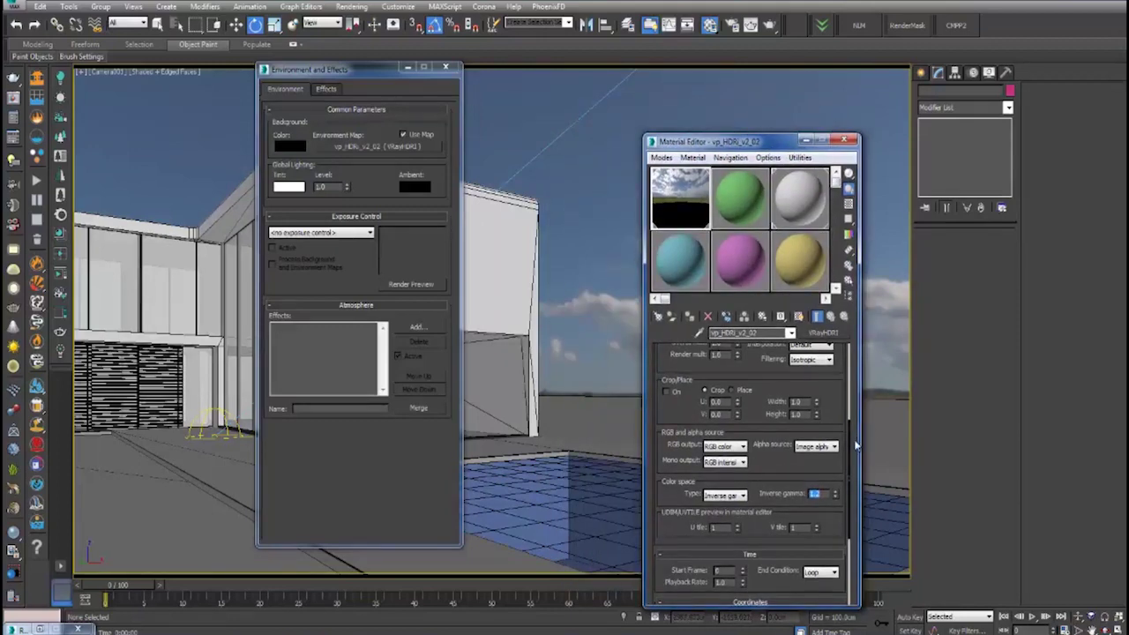
{"action": "left_click_drag", "start_coordinate": [851, 446], "coordinate": [855, 346]}
{"action": "left_click", "coordinate": [824, 333]}
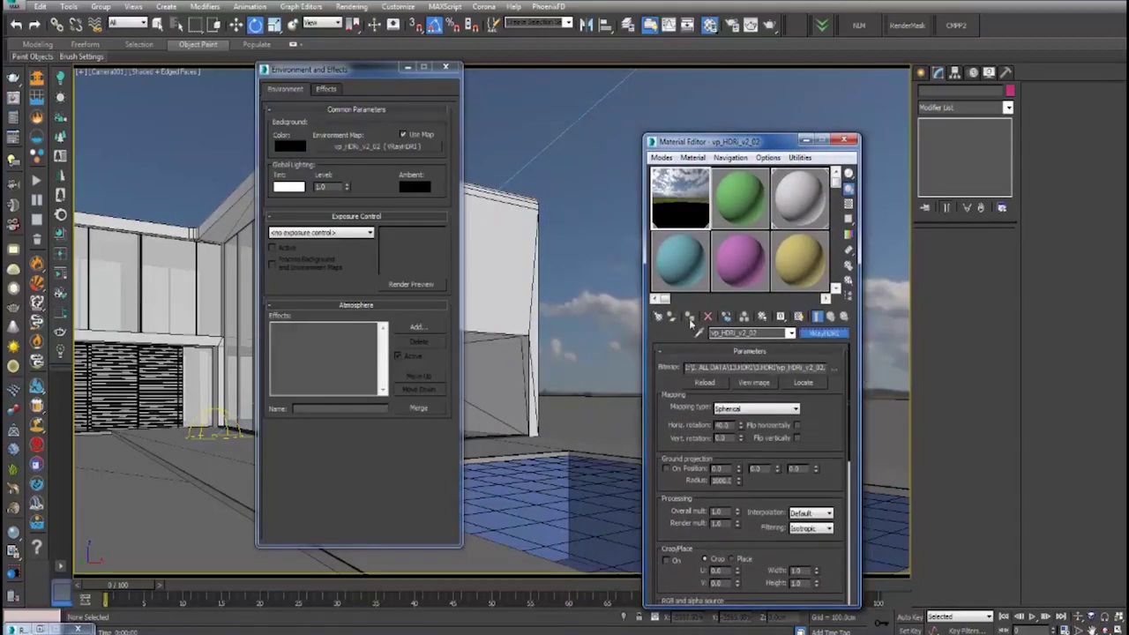
{"action": "double_click", "coordinate": [350, 230]}
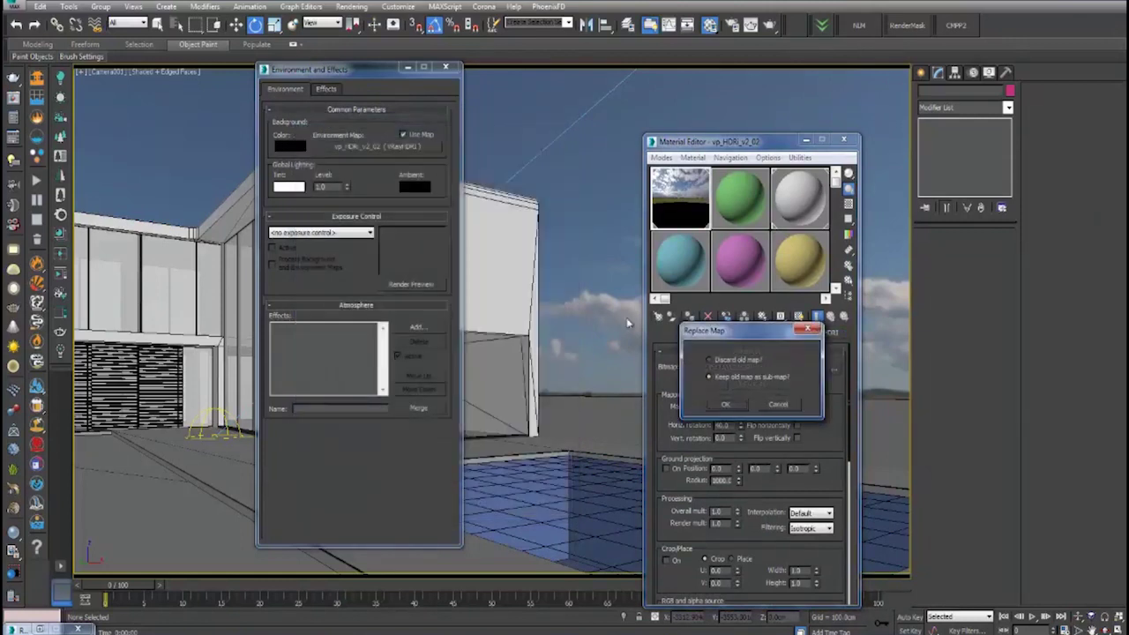
{"action": "left_click", "coordinate": [727, 404]}
- Lower the Color Correction map's saturation to -20
{"action": "left_click_drag", "start_coordinate": [770, 516], "coordinate": [719, 527]}
{"action": "double_click", "coordinate": [830, 511]}
{"action": "type", "text": "-20"}
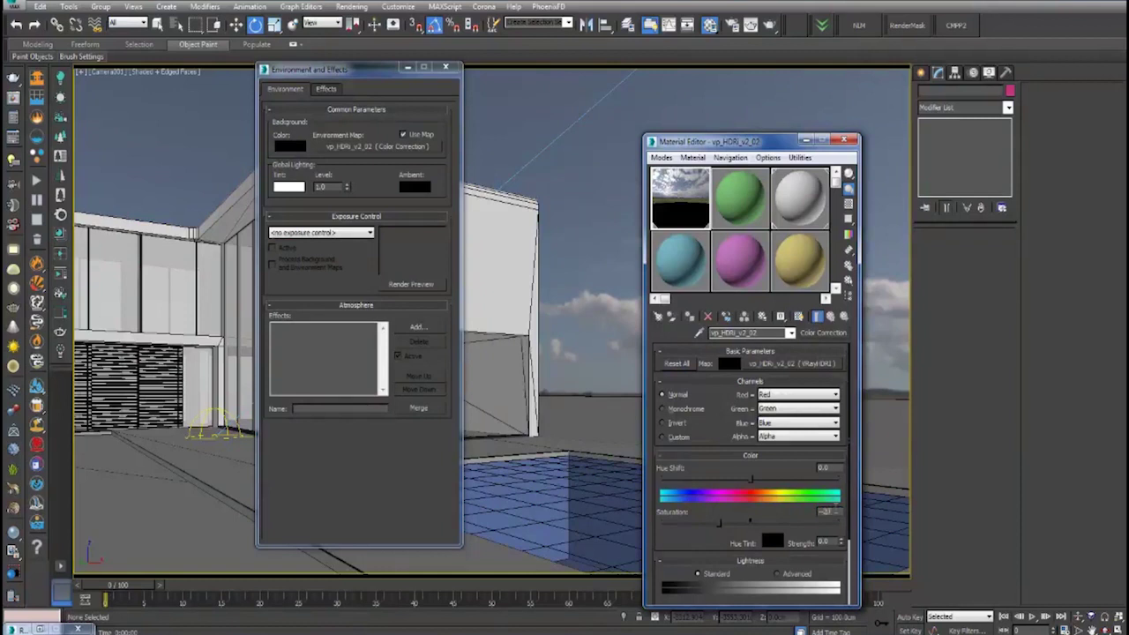
- Assign the Color Correction map from the first Material Editor slot to the environment map as an instance
{"action": "key", "text": "Return"}
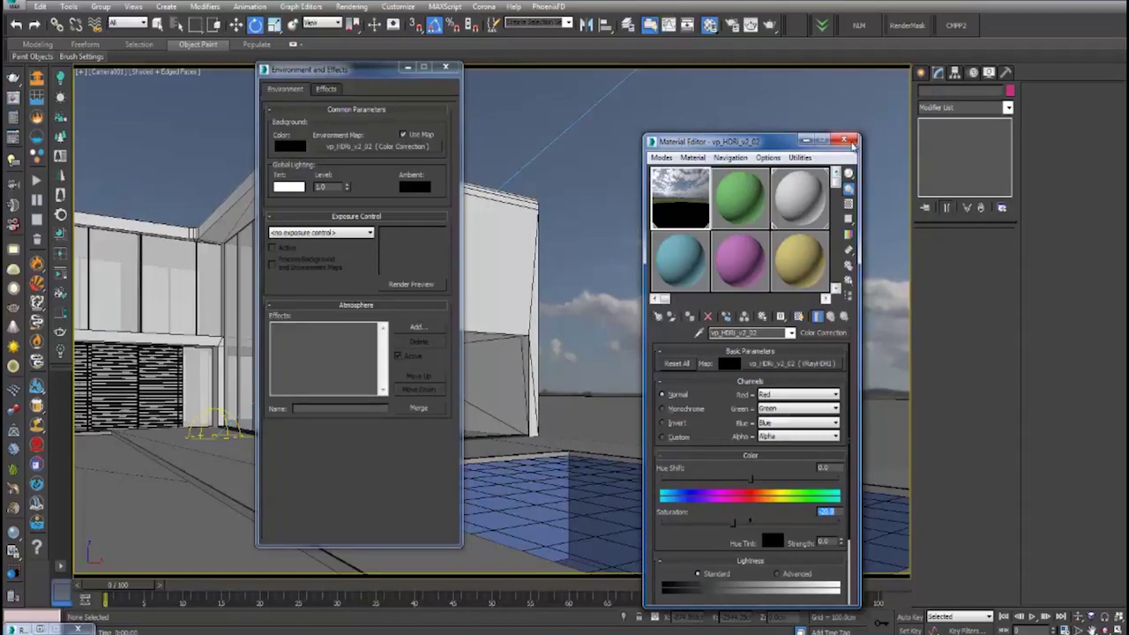
{"action": "left_click", "coordinate": [844, 139]}
{"action": "key", "text": "m"}
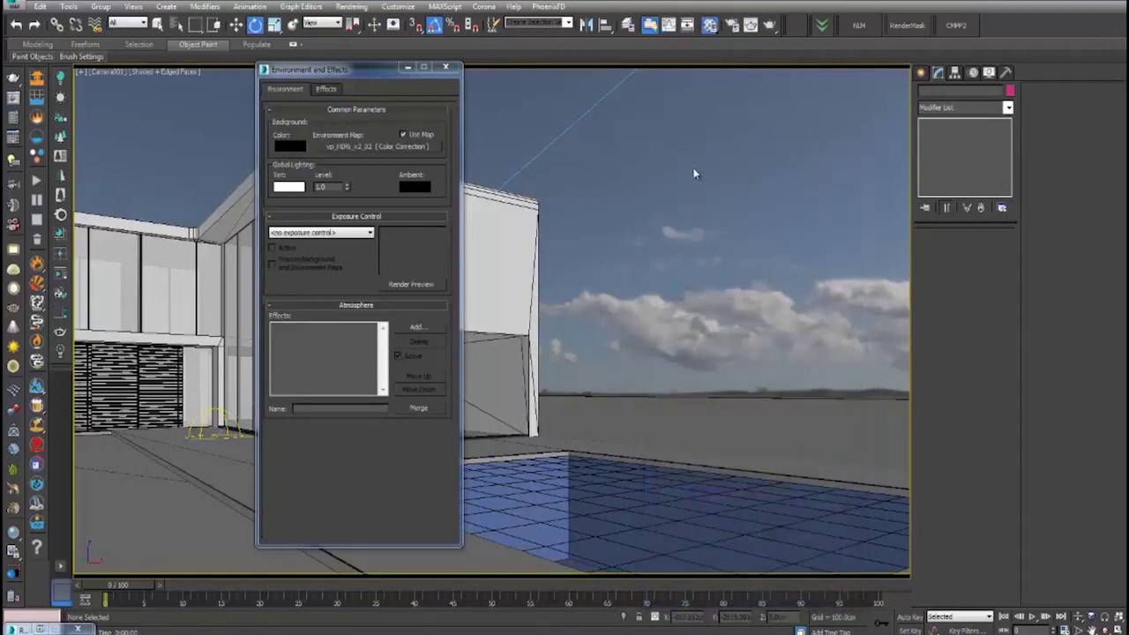
{"action": "left_click_drag", "start_coordinate": [697, 196], "coordinate": [389, 150]}
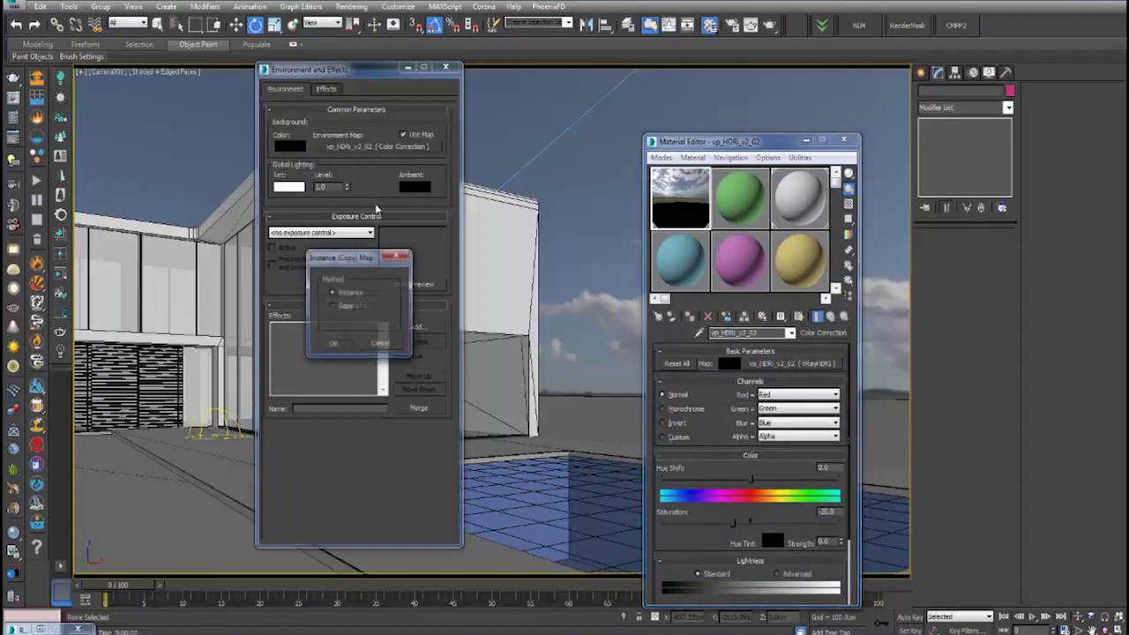
{"action": "left_click", "coordinate": [366, 342]}
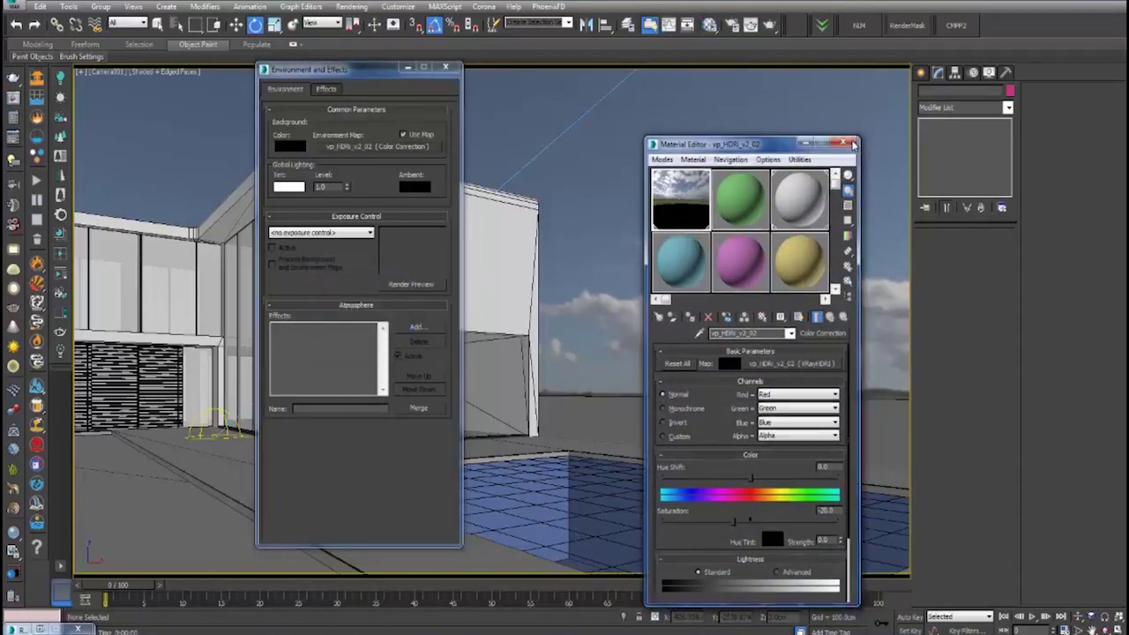
{"action": "left_click", "coordinate": [844, 140]}
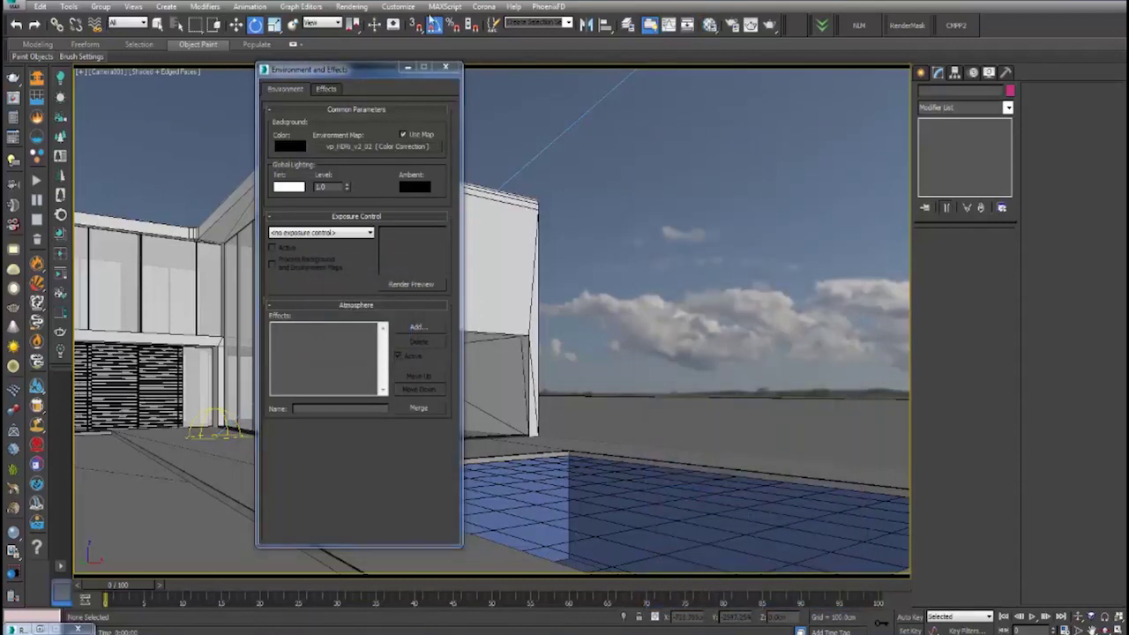
- Set the render output size to 1920x1080 in Render Setup
{"action": "left_click", "coordinate": [398, 6]}
{"action": "mouse_move", "coordinate": [351, 6]}
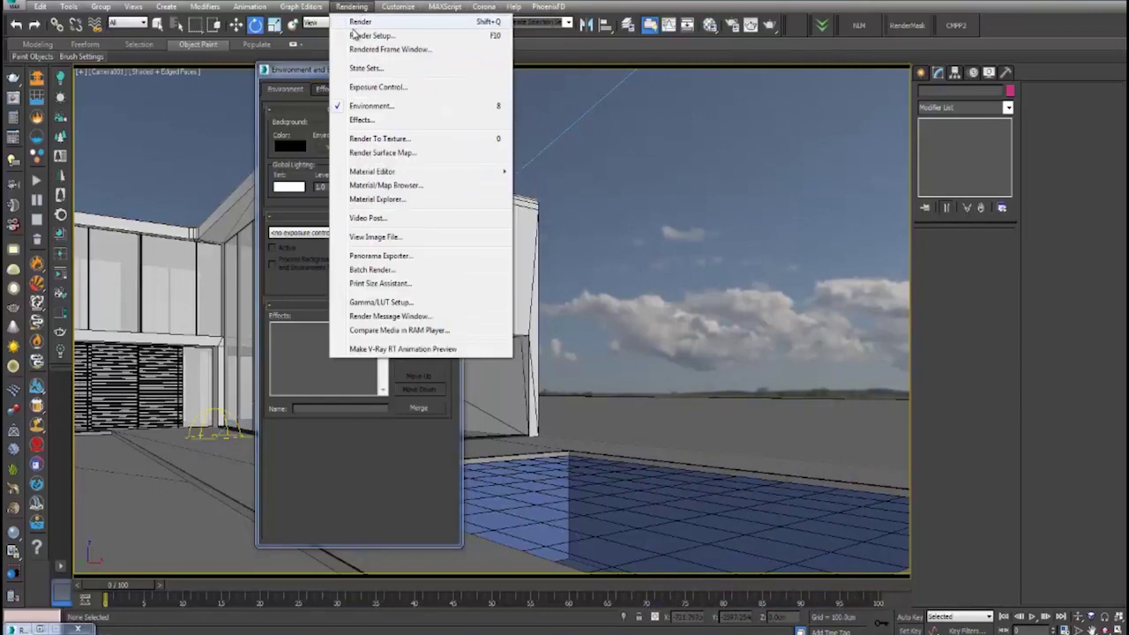
{"action": "left_click", "coordinate": [353, 33]}
{"action": "left_click_drag", "start_coordinate": [306, 407], "coordinate": [602, 356]}
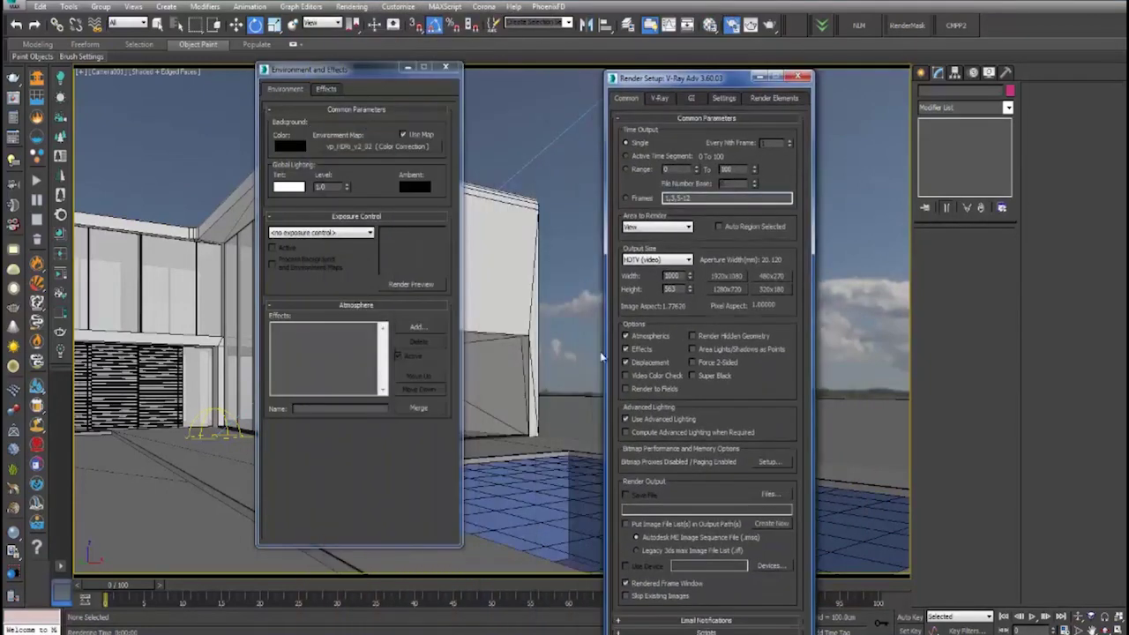
{"action": "left_click", "coordinate": [724, 279]}
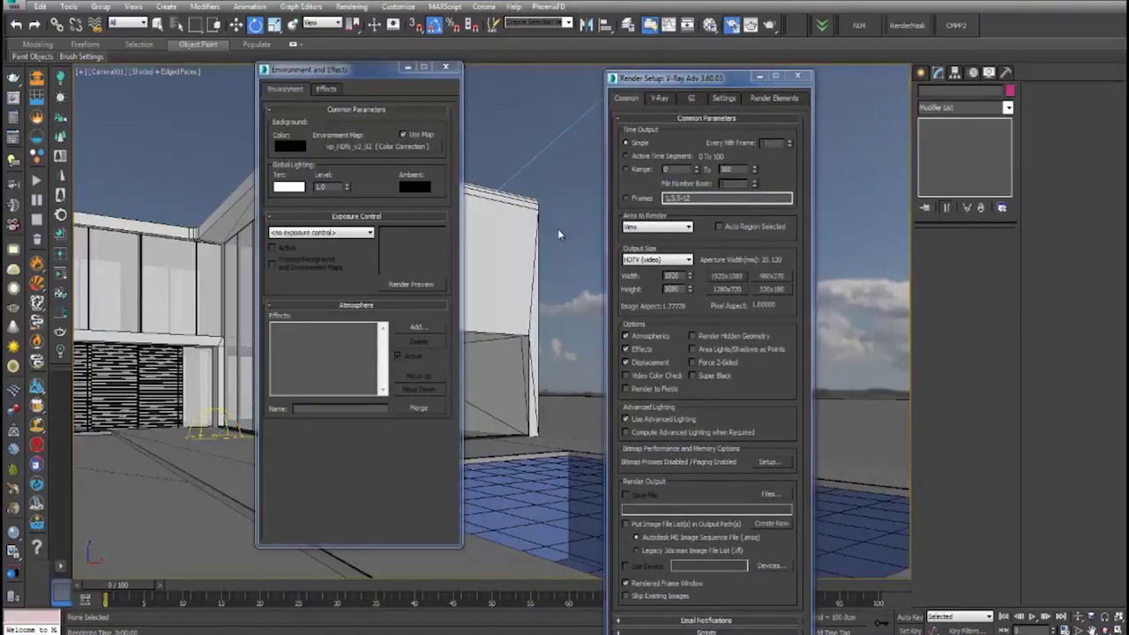
- Review the V-Ray render settings for Global DMC, color mapping, environment, frame buffer and global switches
{"action": "left_click", "coordinate": [660, 98]}
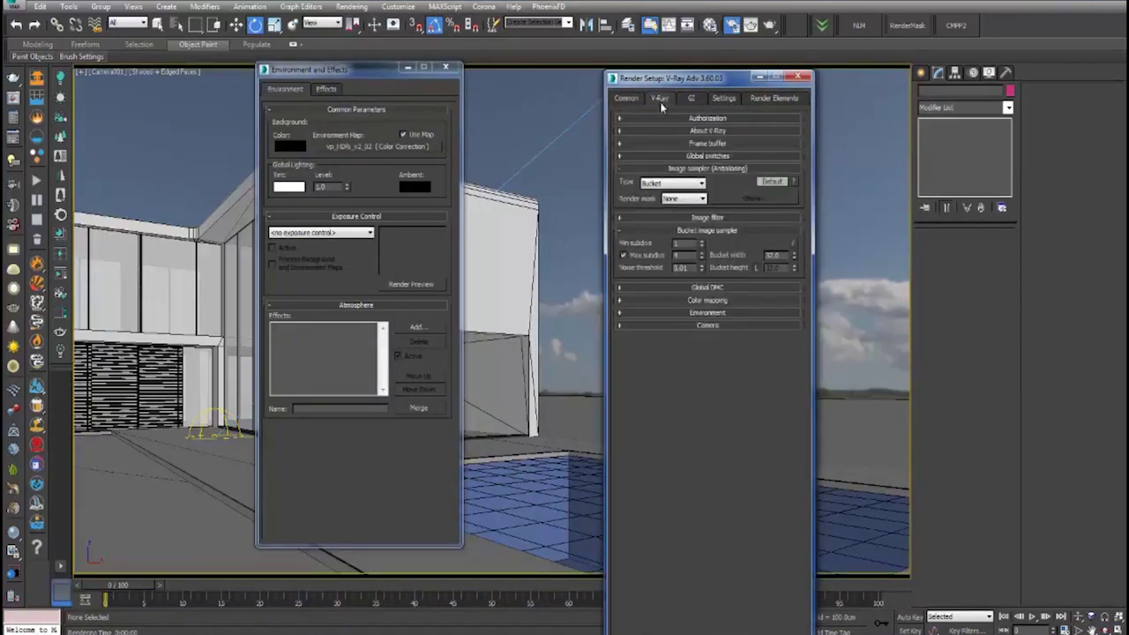
{"action": "left_click", "coordinate": [707, 288]}
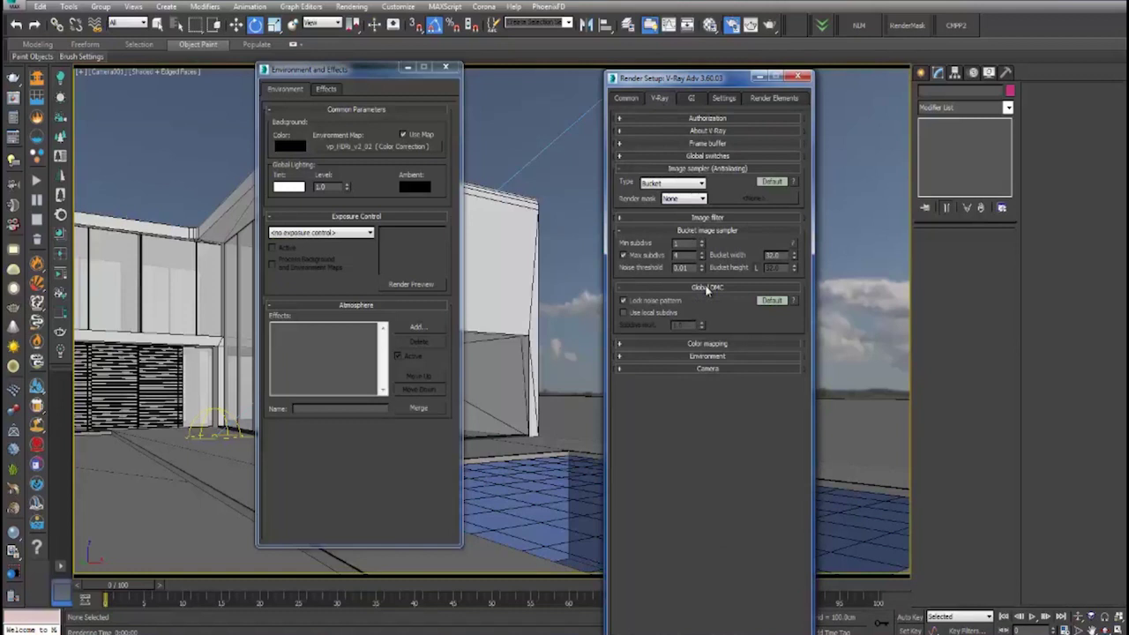
{"action": "left_click", "coordinate": [721, 347]}
{"action": "left_click", "coordinate": [711, 400]}
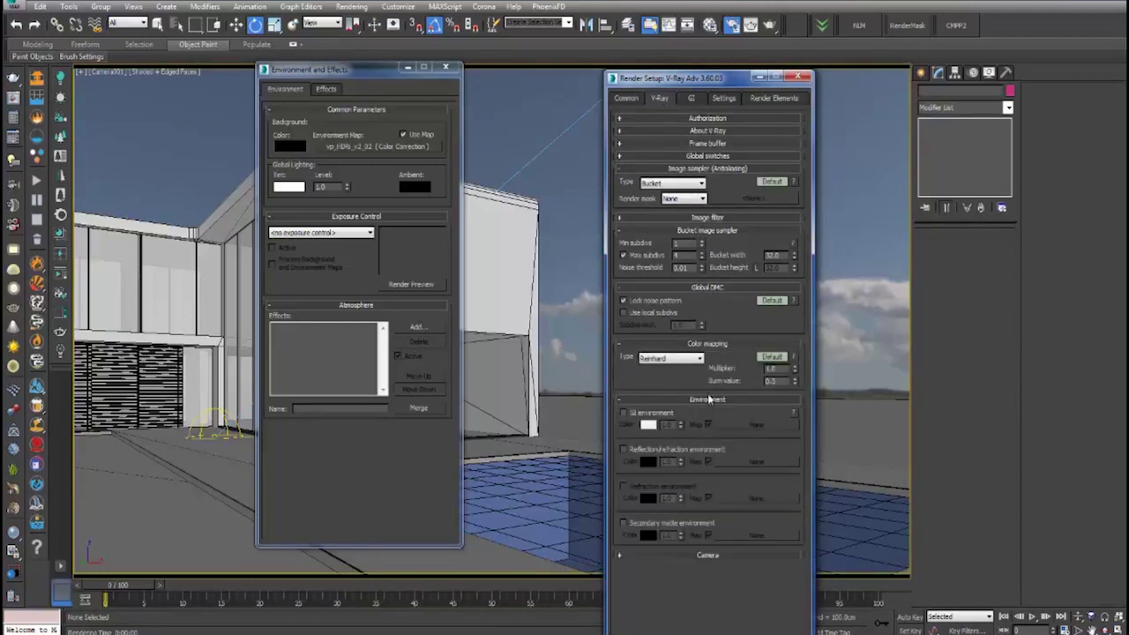
{"action": "left_click", "coordinate": [709, 142]}
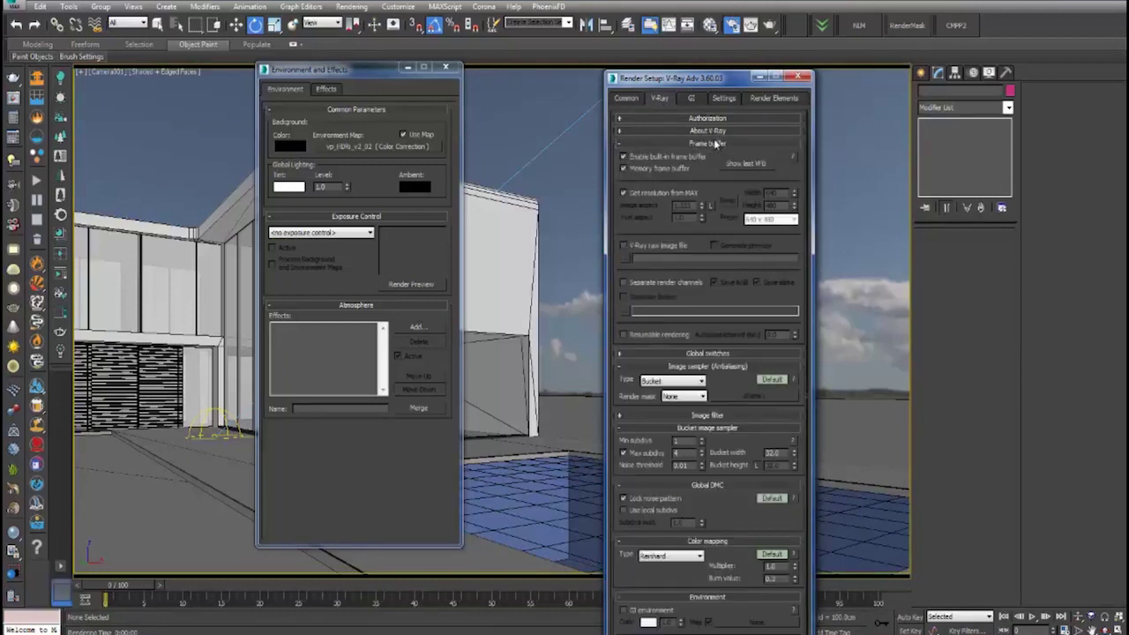
{"action": "left_click", "coordinate": [714, 144]}
{"action": "left_click", "coordinate": [709, 156]}
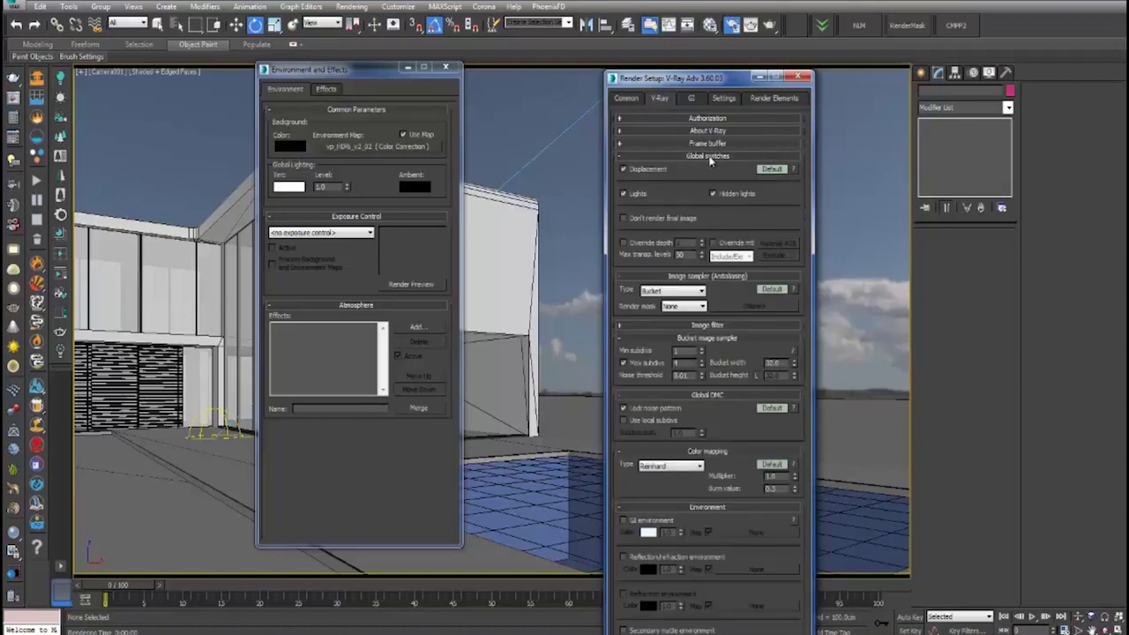
{"action": "left_click", "coordinate": [710, 156]}
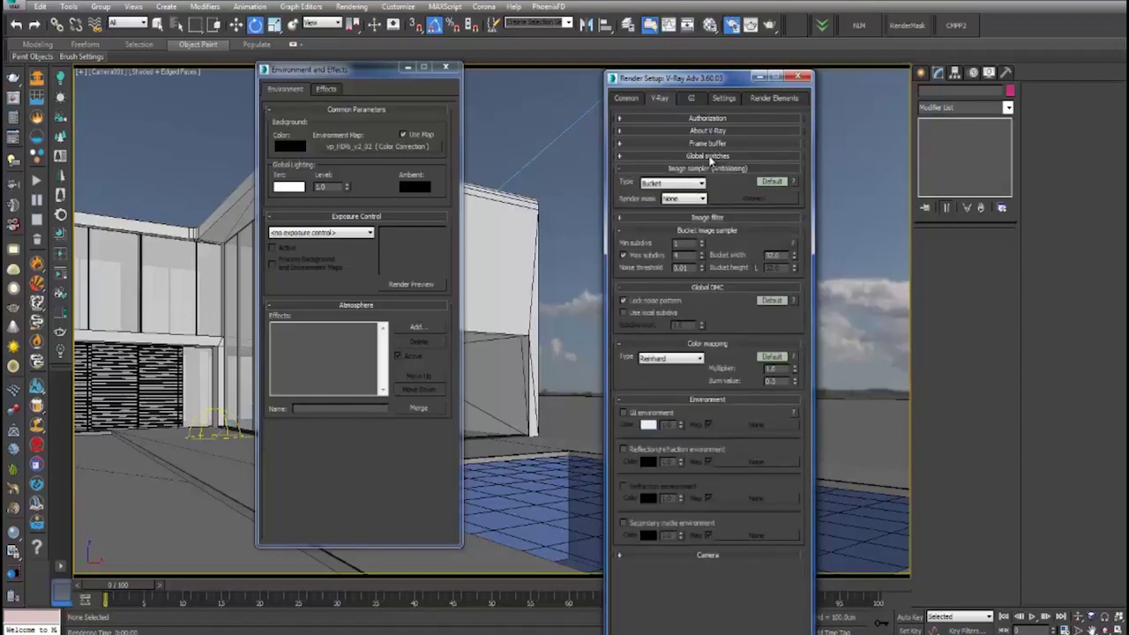
- Enable the image filter with the Area type and set the bucket sampler's max subdivs to 8
{"action": "left_click", "coordinate": [712, 219]}
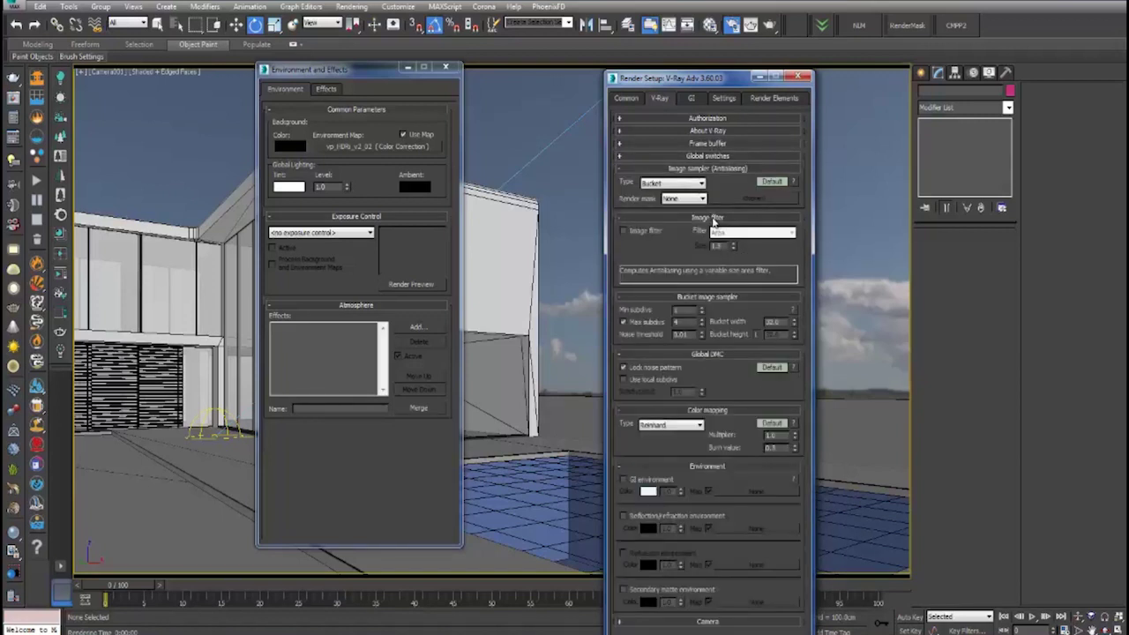
{"action": "left_click", "coordinate": [649, 231]}
{"action": "left_click", "coordinate": [739, 236]}
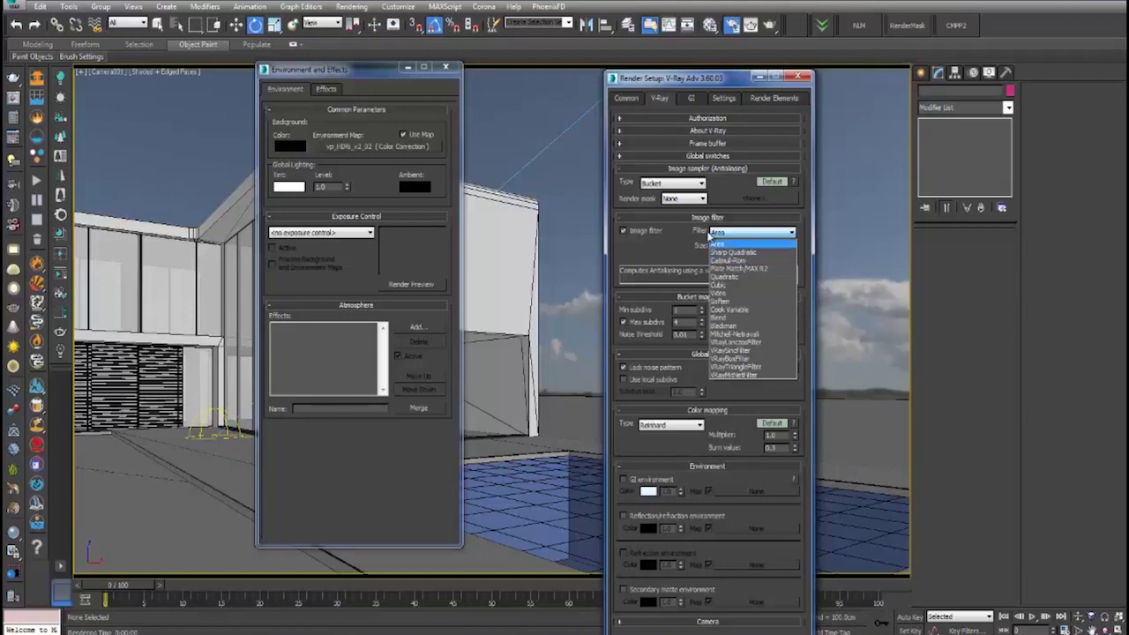
{"action": "left_click", "coordinate": [719, 245]}
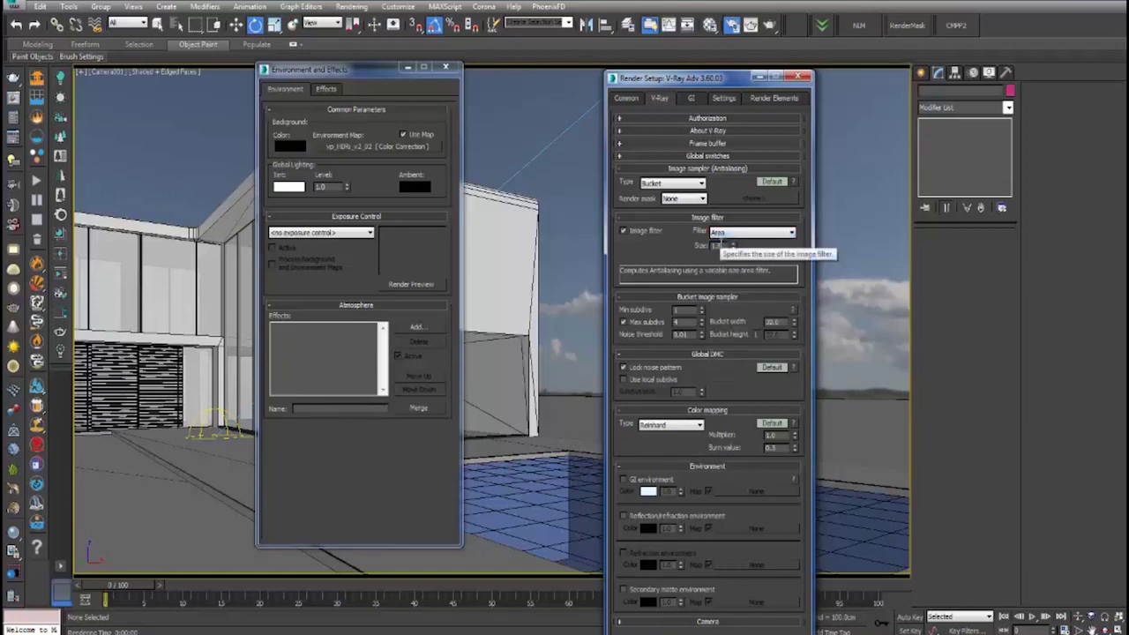
{"action": "left_click", "coordinate": [696, 298]}
{"action": "left_click", "coordinate": [695, 297]}
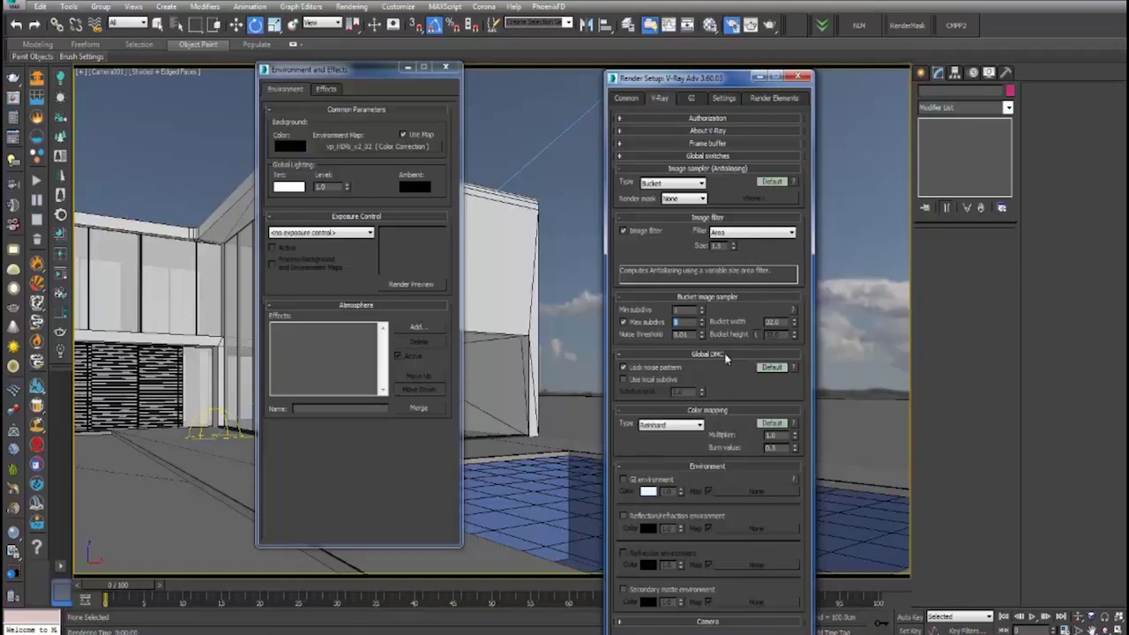
- Open the Reinhard color mapping's burn value for editing
{"action": "left_click", "coordinate": [691, 99]}
{"action": "left_click", "coordinate": [660, 98]}
{"action": "double_click", "coordinate": [771, 447]}
{"action": "left_click_drag", "start_coordinate": [785, 449], "coordinate": [682, 440]}
- Set the light cache subdivs to 10 in the global illumination settings
{"action": "left_click", "coordinate": [693, 99]}
{"action": "left_click", "coordinate": [695, 181]}
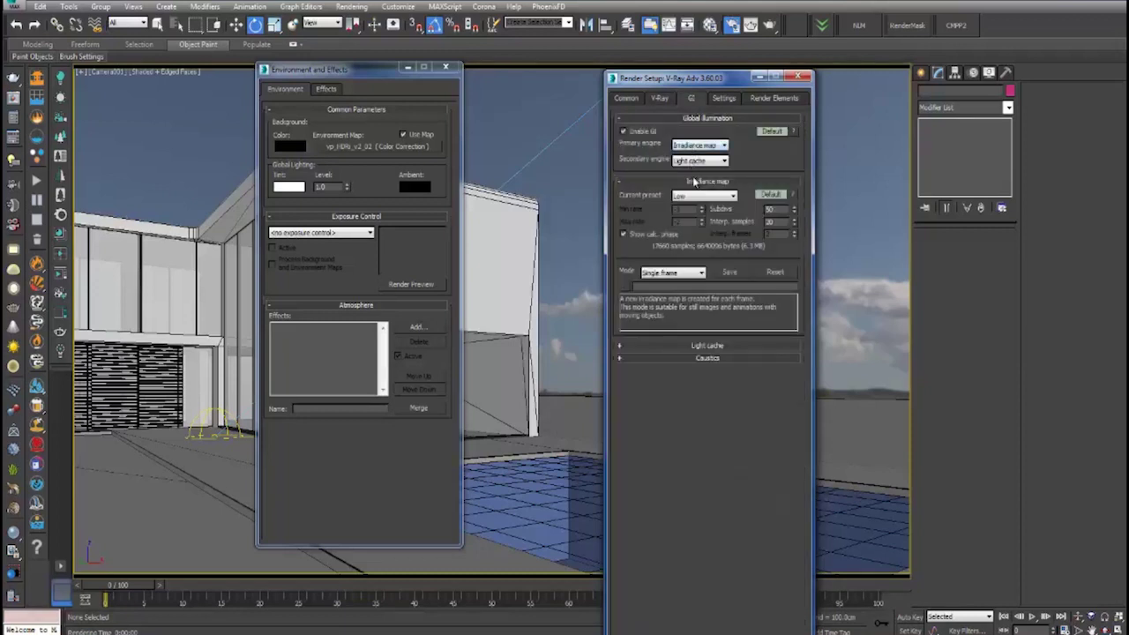
{"action": "left_click", "coordinate": [709, 348]}
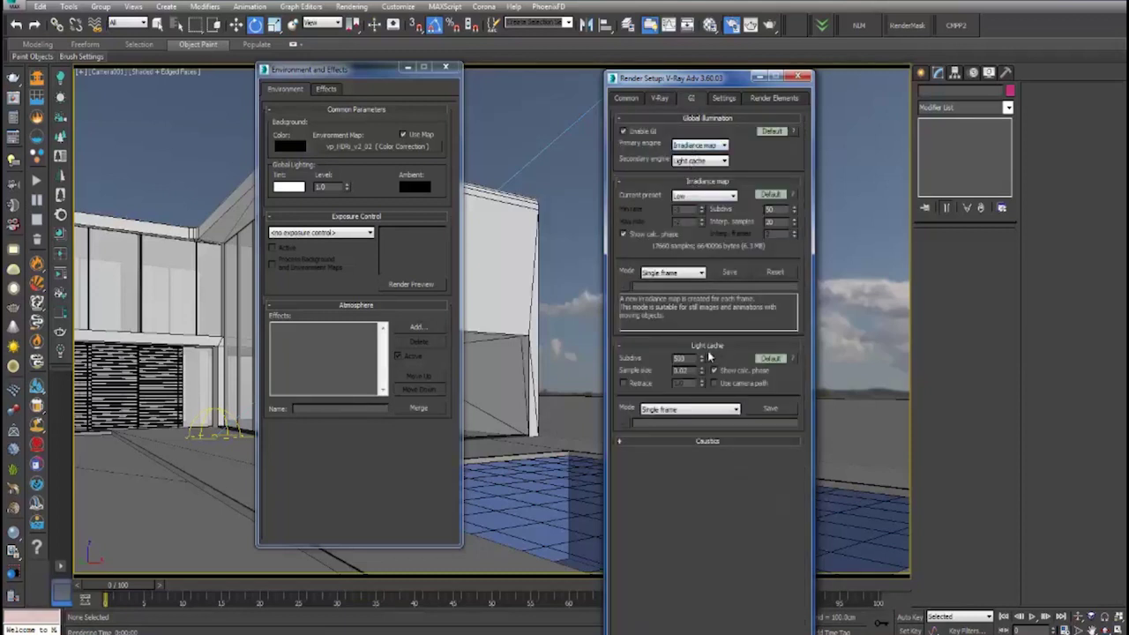
{"action": "left_click_drag", "start_coordinate": [686, 359], "coordinate": [578, 301]}
{"action": "type", "text": "10"}
{"action": "key", "text": "Return"}
- Switch the irradiance map preset to Very low
{"action": "left_click", "coordinate": [706, 182]}
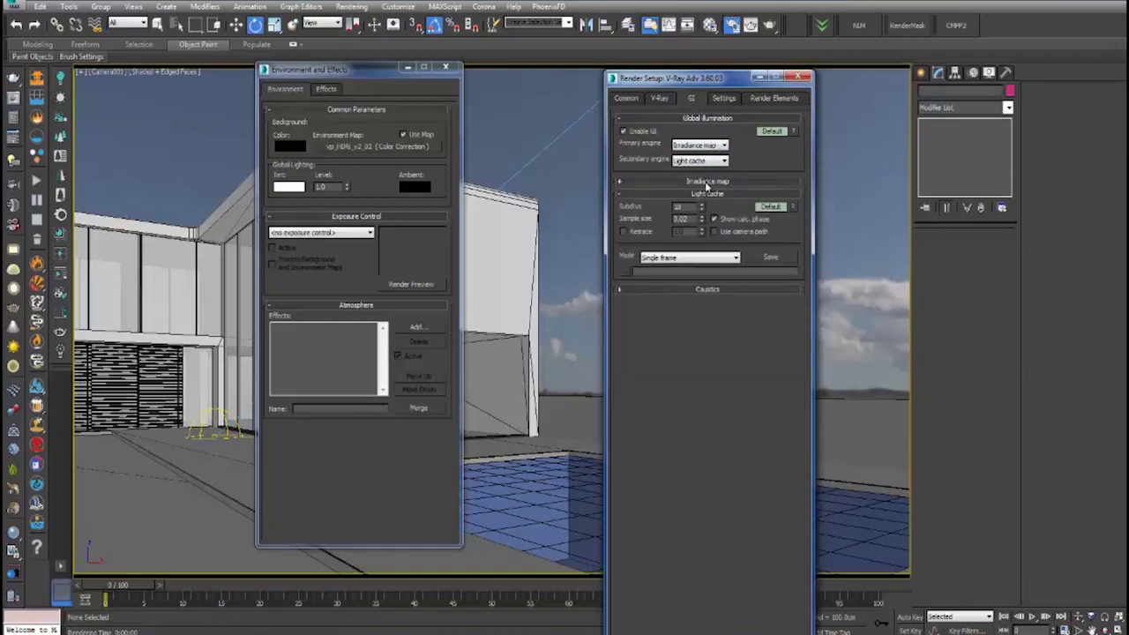
{"action": "left_click", "coordinate": [706, 183]}
{"action": "left_click", "coordinate": [703, 194]}
{"action": "left_click", "coordinate": [690, 221]}
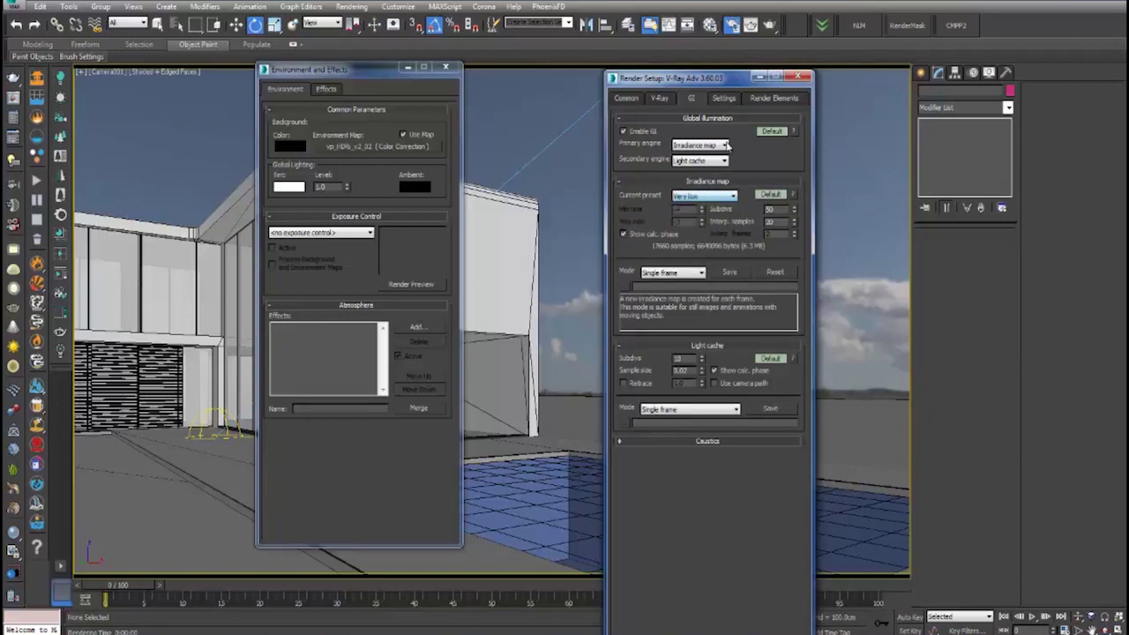
- Review the tiled texture, preview cache and IPR options, as well as the render elements list
{"action": "left_click", "coordinate": [724, 99]}
{"action": "left_click", "coordinate": [721, 269]}
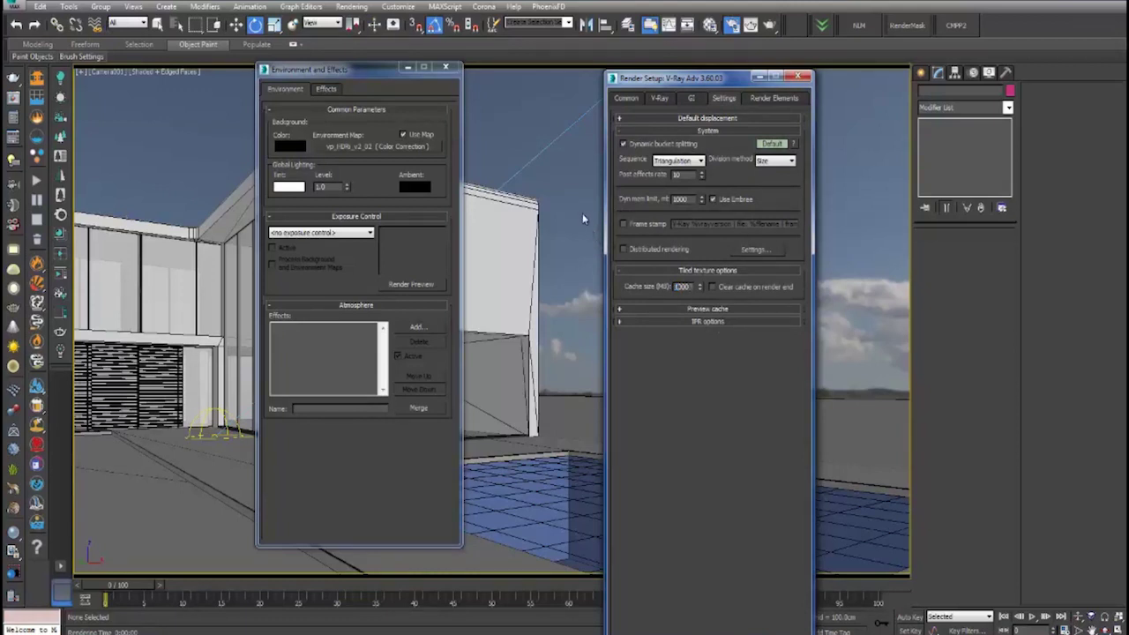
{"action": "left_click", "coordinate": [702, 310]}
{"action": "left_click", "coordinate": [699, 345]}
{"action": "left_click", "coordinate": [777, 99]}
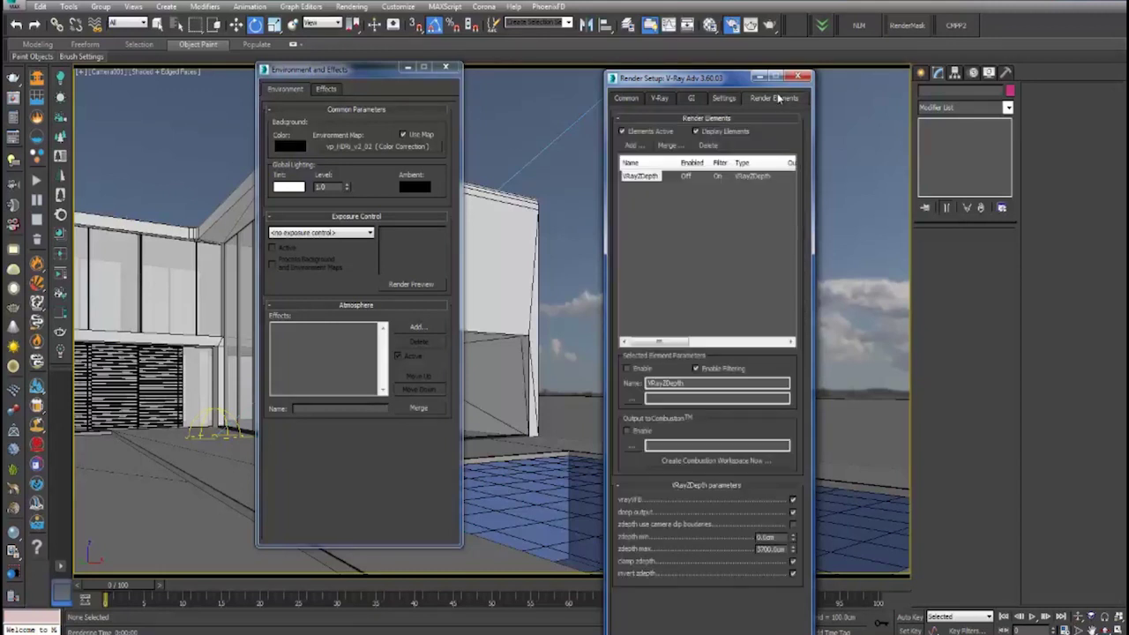
- Close the settings windows, run a test render of the camera view, and stop it once the lighting can be judged
{"action": "left_click", "coordinate": [446, 67]}
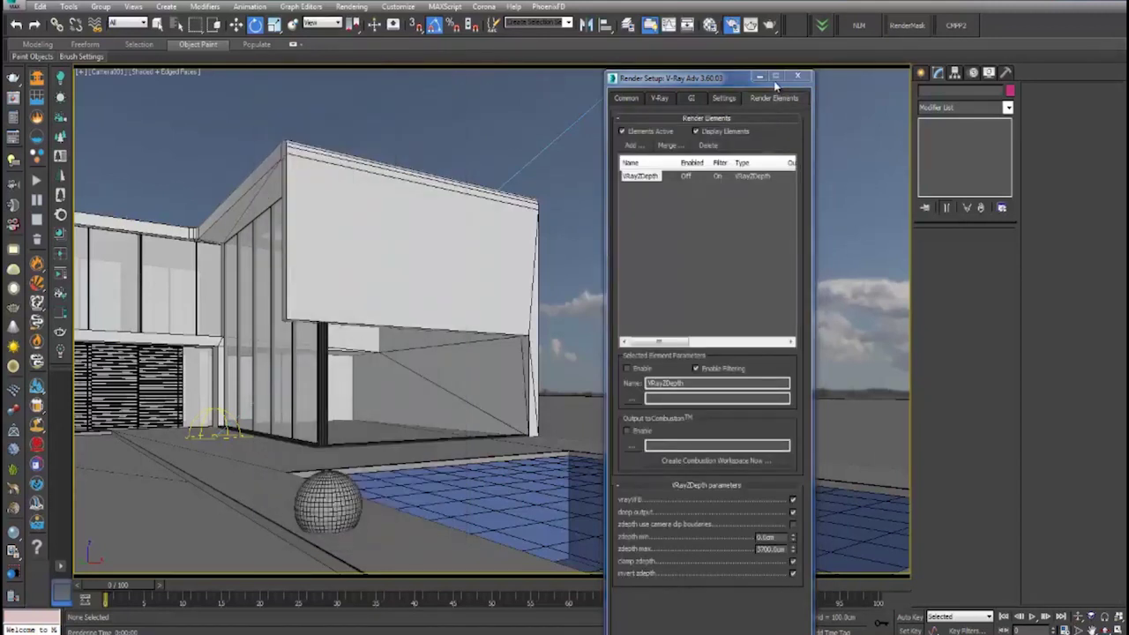
{"action": "left_click", "coordinate": [798, 76]}
{"action": "key", "text": "shift+q"}
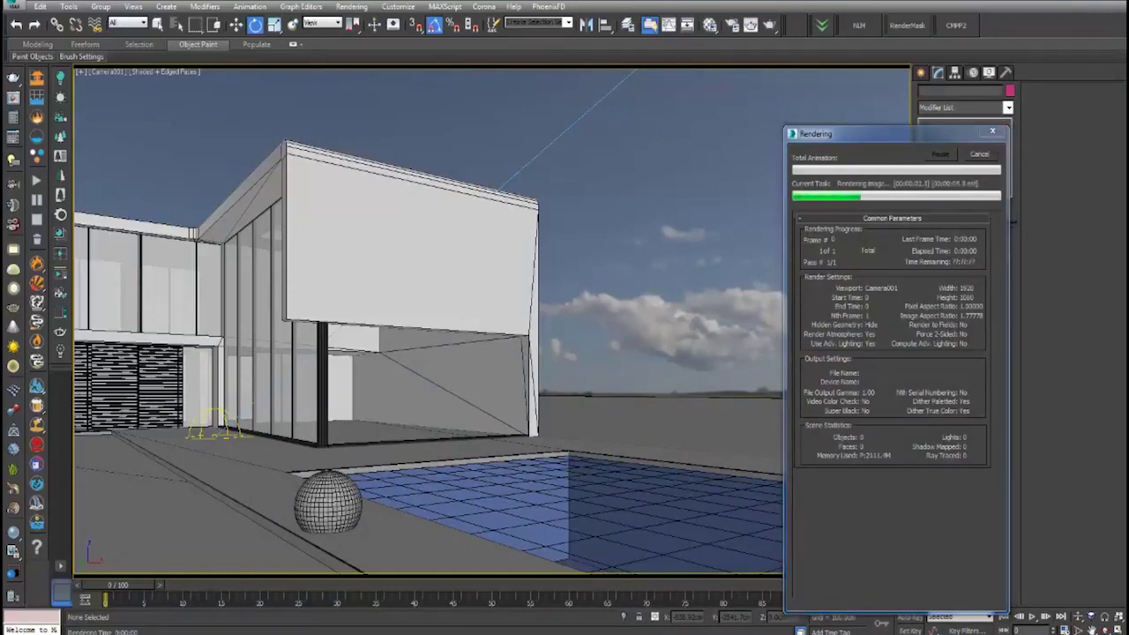
{"action": "scroll", "coordinate": [452, 354], "scroll_direction": "up", "scroll_amount": 1}
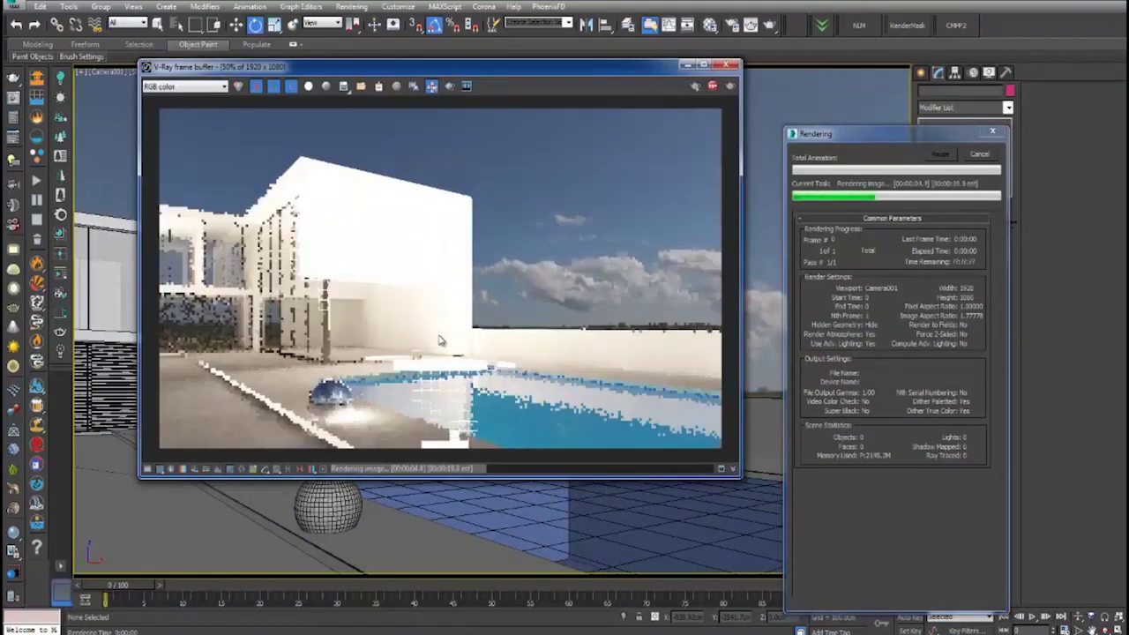
{"action": "left_click", "coordinate": [979, 156]}
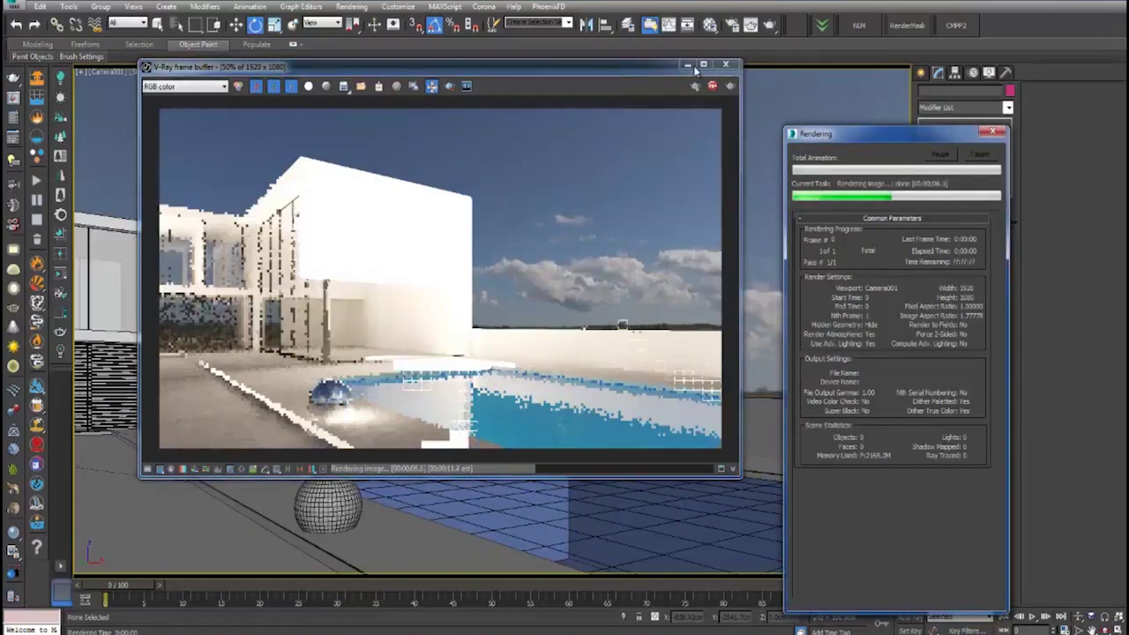
{"action": "left_click", "coordinate": [690, 67]}
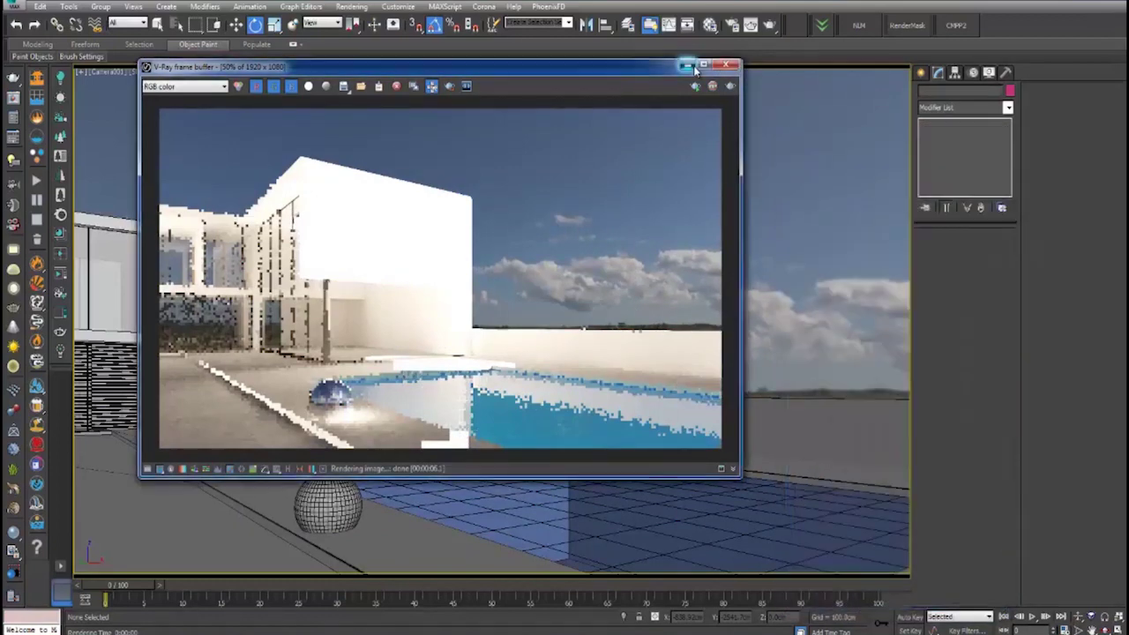
- Set the VRaySun's size multiplier to 5 and lower its intensity multiplier
{"action": "left_click", "coordinate": [608, 111]}
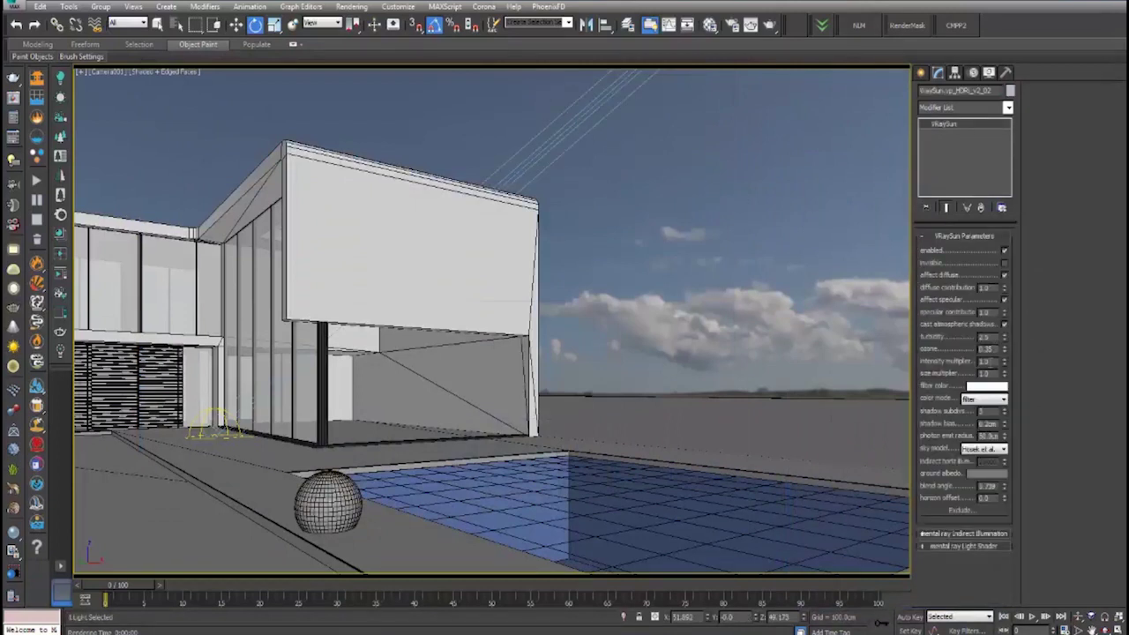
{"action": "left_click_drag", "start_coordinate": [995, 372], "coordinate": [916, 370]}
{"action": "type", "text": "5"}
{"action": "key", "text": "Return"}
{"action": "left_click_drag", "start_coordinate": [993, 360], "coordinate": [922, 358]}
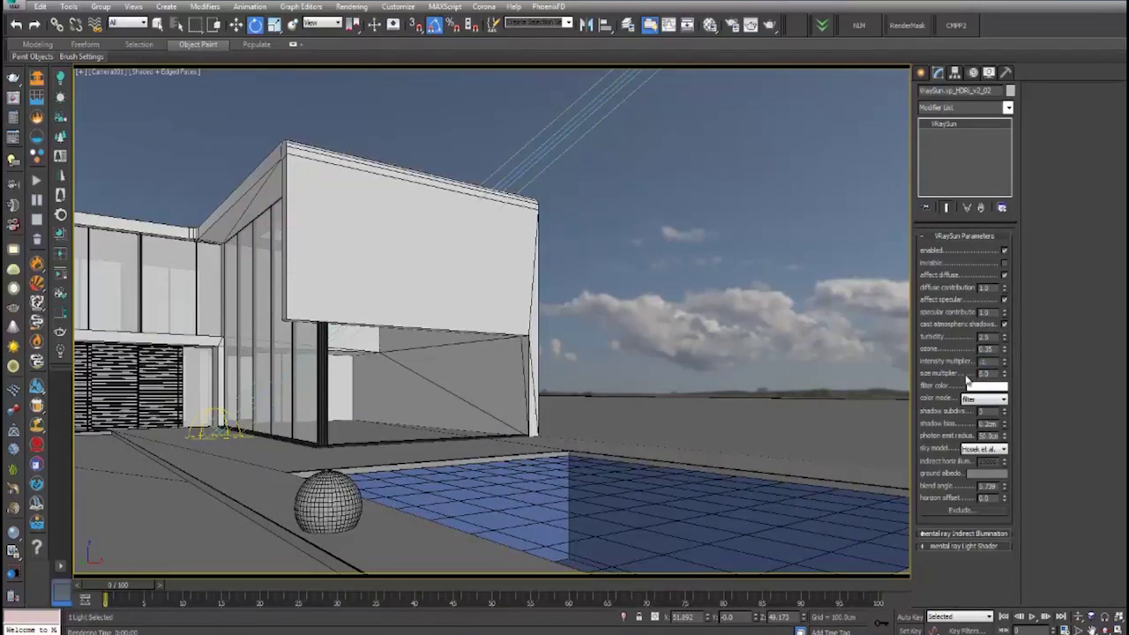
- Deselect the sun and test-render the camera view again to check the softened sunlight
{"action": "left_click", "coordinate": [731, 209]}
{"action": "key", "text": "shift+q"}
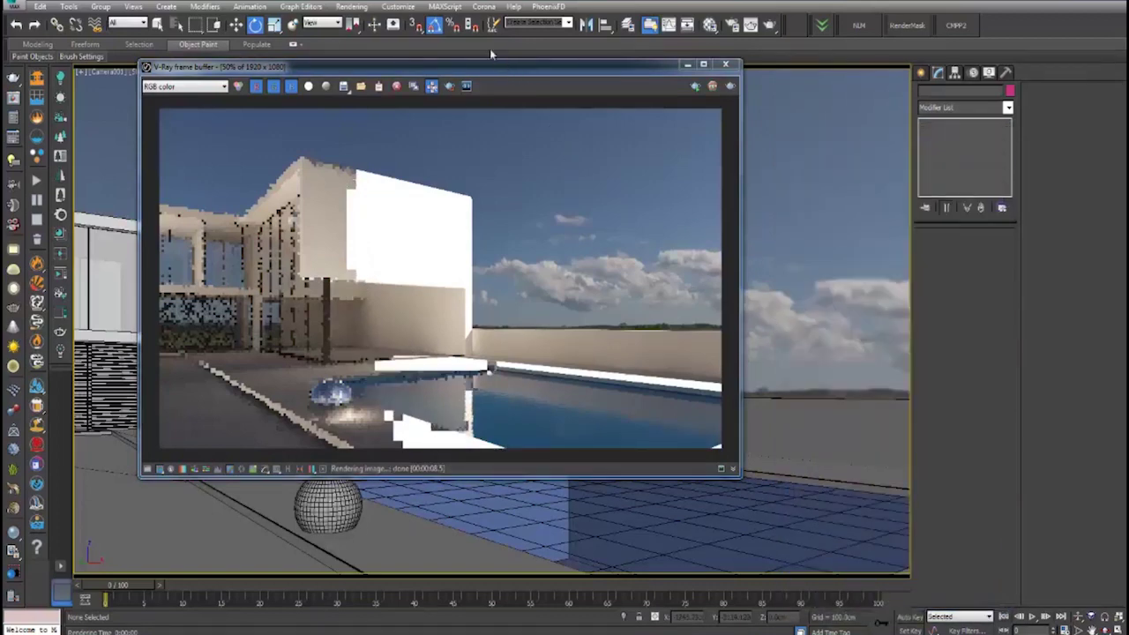
- Open the V-Ray render settings, confirm the Reinhard color mapping's burn value, and minimize the settings window
{"action": "left_click", "coordinate": [397, 6]}
{"action": "mouse_move", "coordinate": [353, 6]}
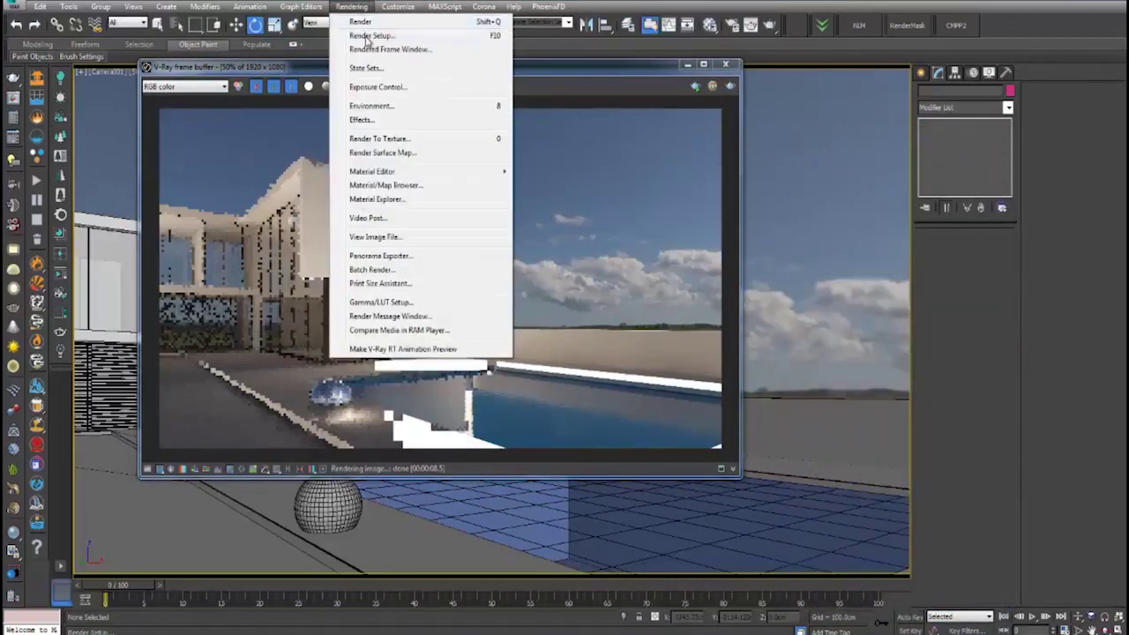
{"action": "left_click", "coordinate": [368, 36]}
{"action": "left_click_drag", "start_coordinate": [662, 77], "coordinate": [845, 61]}
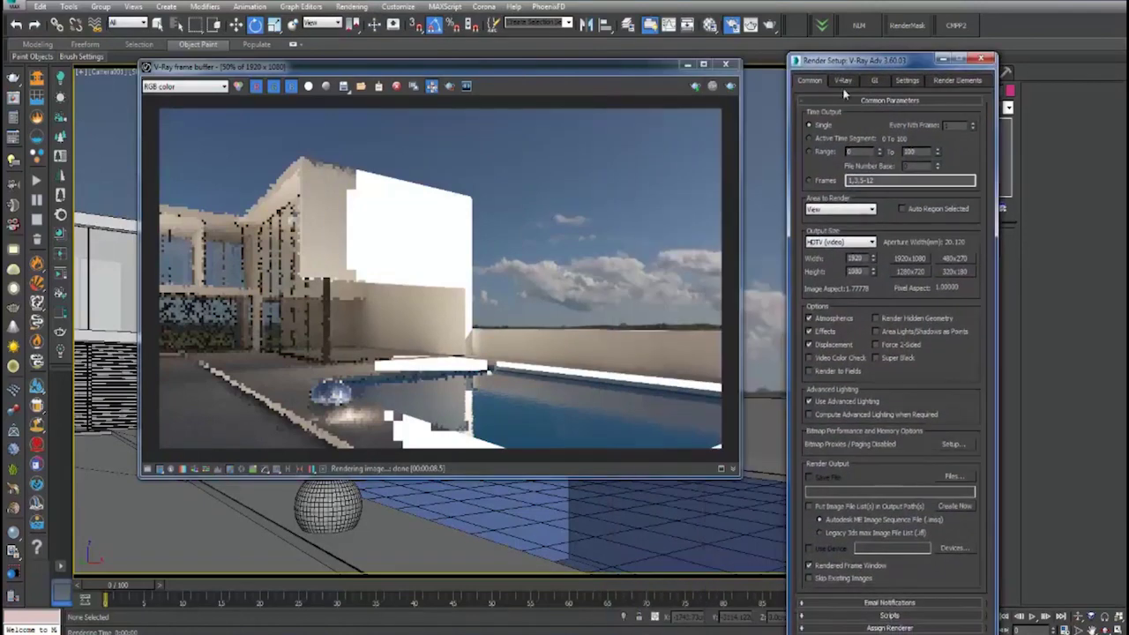
{"action": "left_click", "coordinate": [841, 81]}
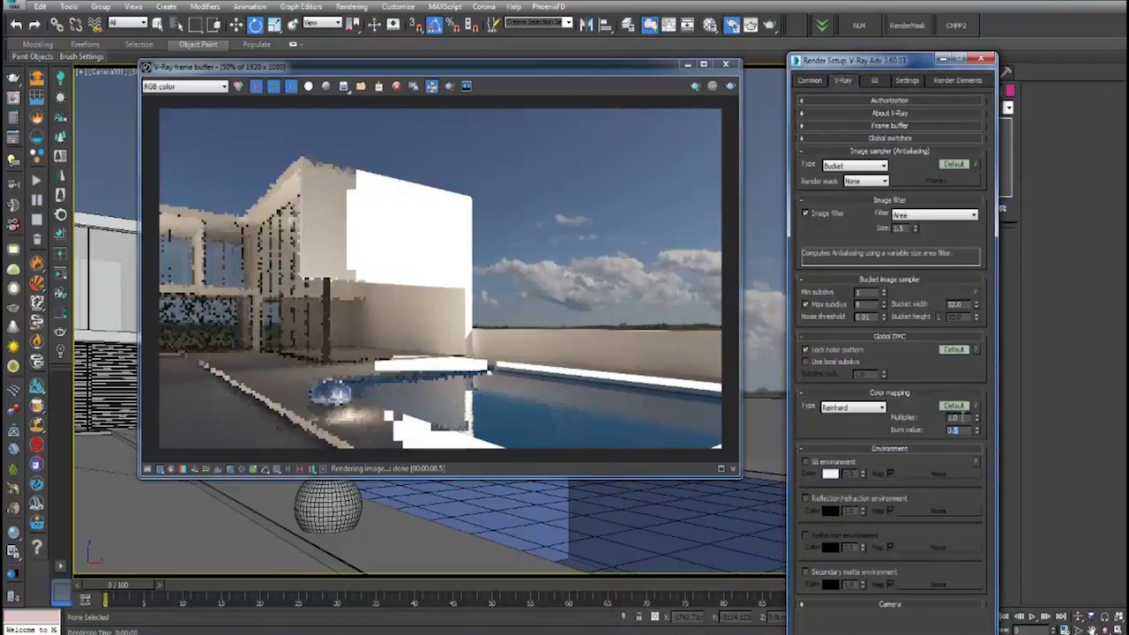
{"action": "key", "text": "Return"}
{"action": "left_click", "coordinate": [941, 60]}
- Uncover the sun behind the frame buffer, select the VRaySun, and set its intensity multiplier to 0.02
{"action": "left_click_drag", "start_coordinate": [666, 65], "coordinate": [473, 222]}
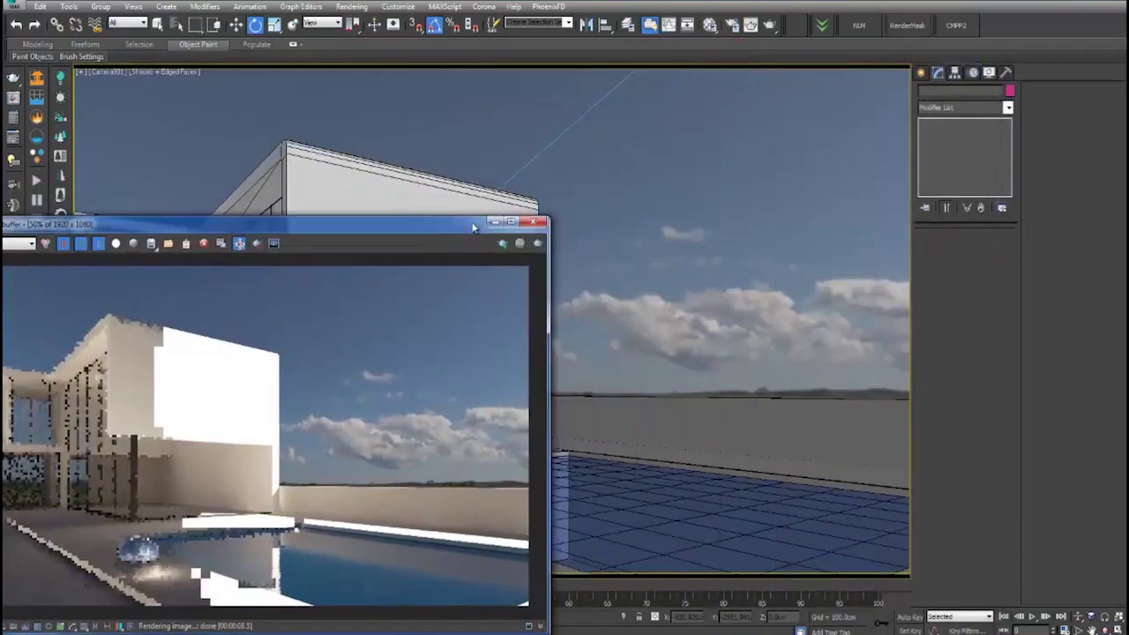
{"action": "left_click_drag", "start_coordinate": [583, 119], "coordinate": [583, 118]}
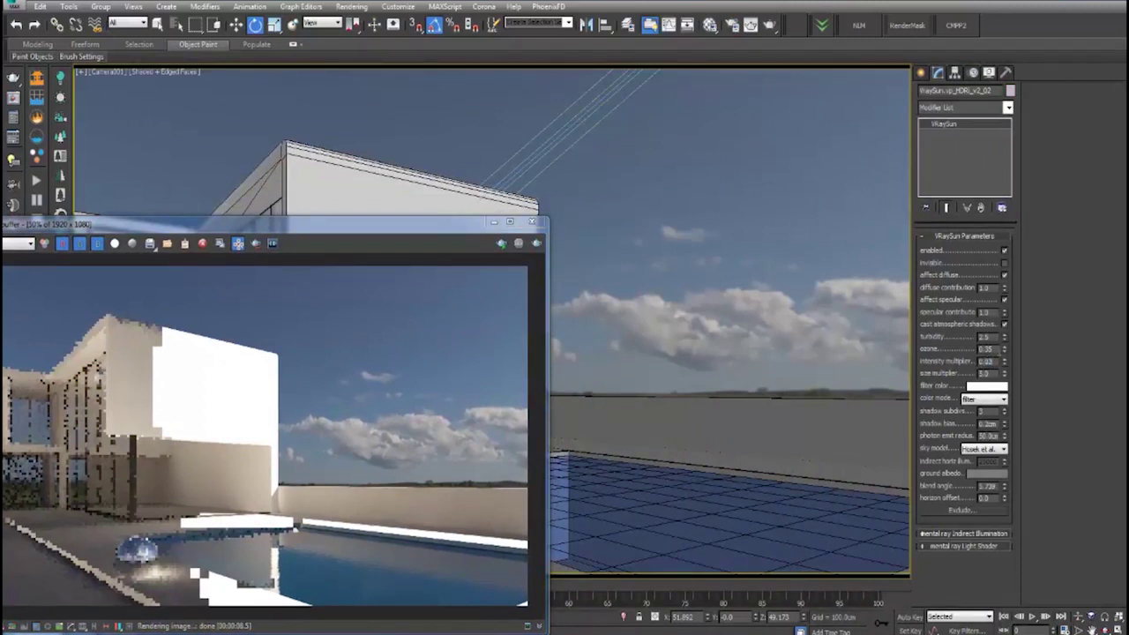
{"action": "type", "text": "2"}
{"action": "key", "text": "Return"}
- Start a new test render of the camera view and enlarge the frame buffer to fill the screen
{"action": "left_click", "coordinate": [494, 222]}
{"action": "key", "text": "shift+q"}
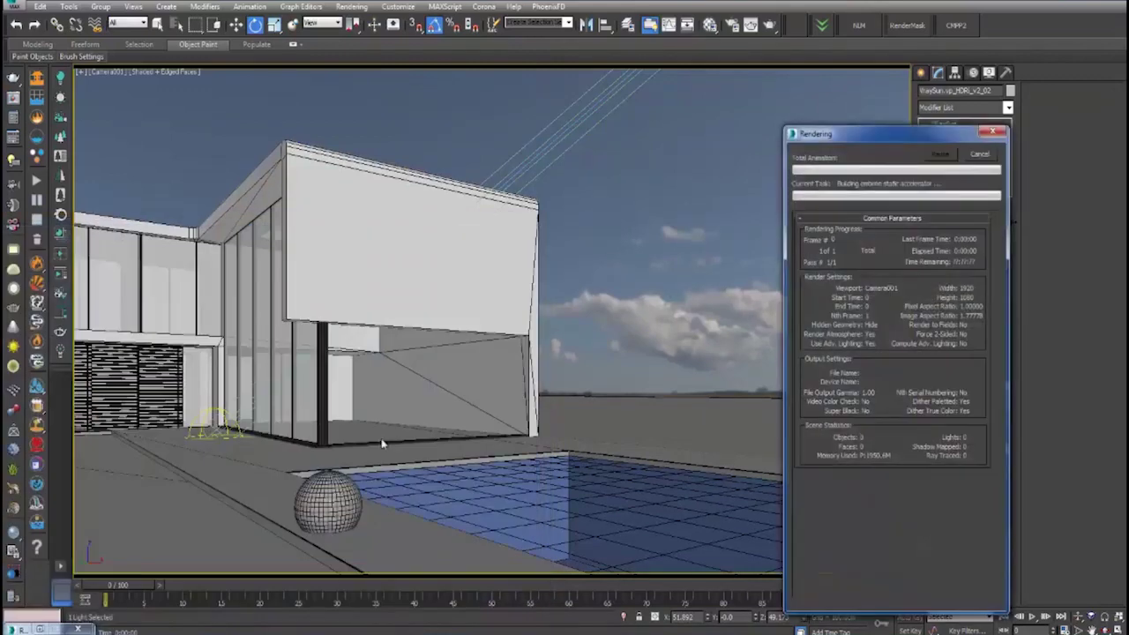
{"action": "left_click_drag", "start_coordinate": [459, 227], "coordinate": [735, 120]}
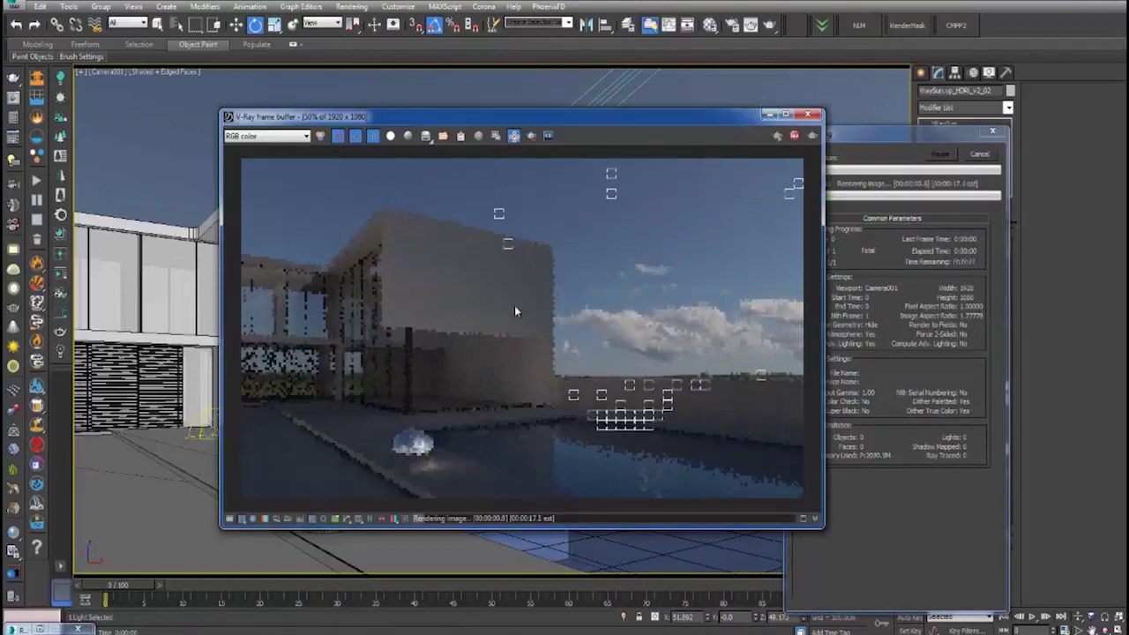
{"action": "left_click", "coordinate": [786, 115]}
{"action": "scroll", "coordinate": [572, 380], "scroll_direction": "up", "scroll_amount": 1}
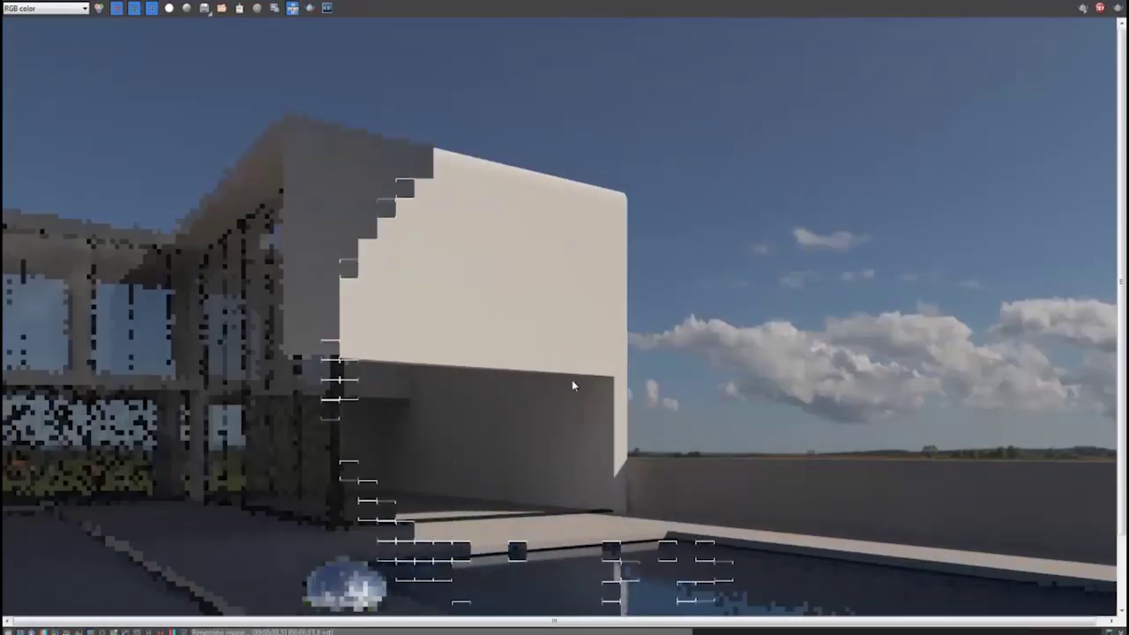
- Examine the progressing render up close, checking sunlight and shadows on the facade, terrace, chrome sphere and pool reflections
{"action": "middle_click_drag", "start_coordinate": [663, 404], "coordinate": [429, 80]}
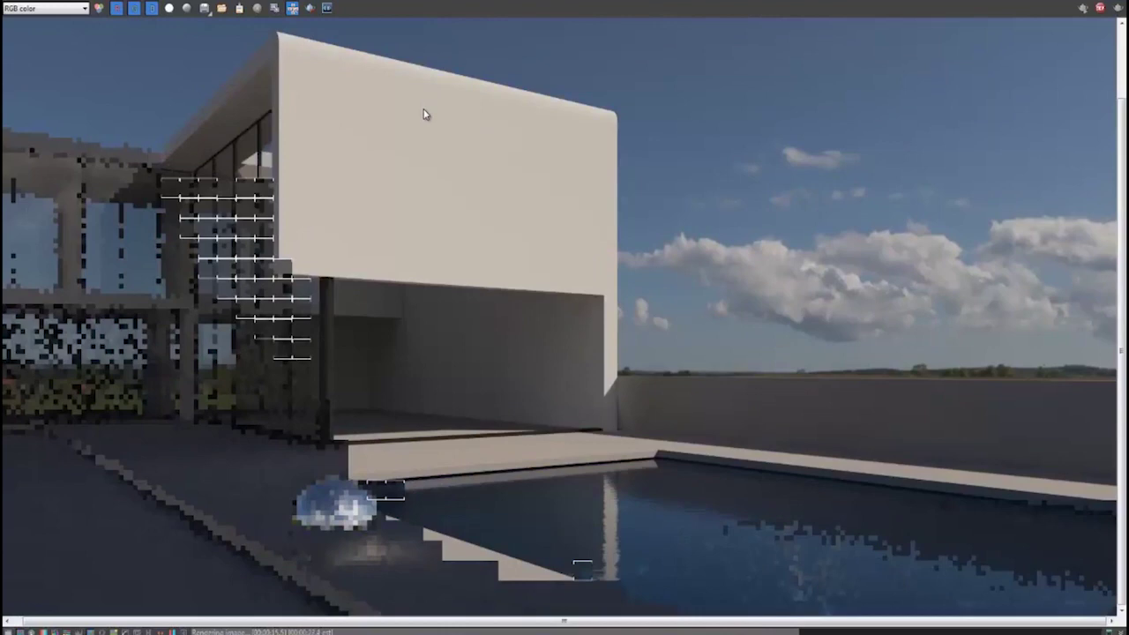
{"action": "scroll", "coordinate": [424, 113], "scroll_direction": "up", "scroll_amount": 1}
{"action": "scroll", "coordinate": [424, 113], "scroll_direction": "down", "scroll_amount": 1}
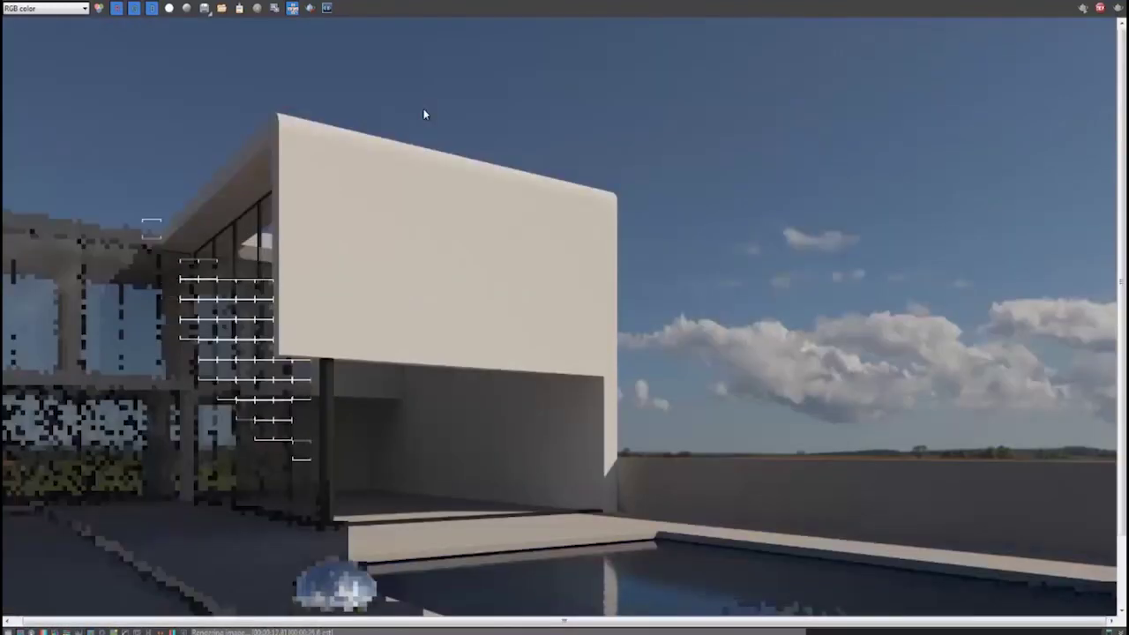
{"action": "scroll", "coordinate": [424, 114], "scroll_direction": "down", "scroll_amount": 1}
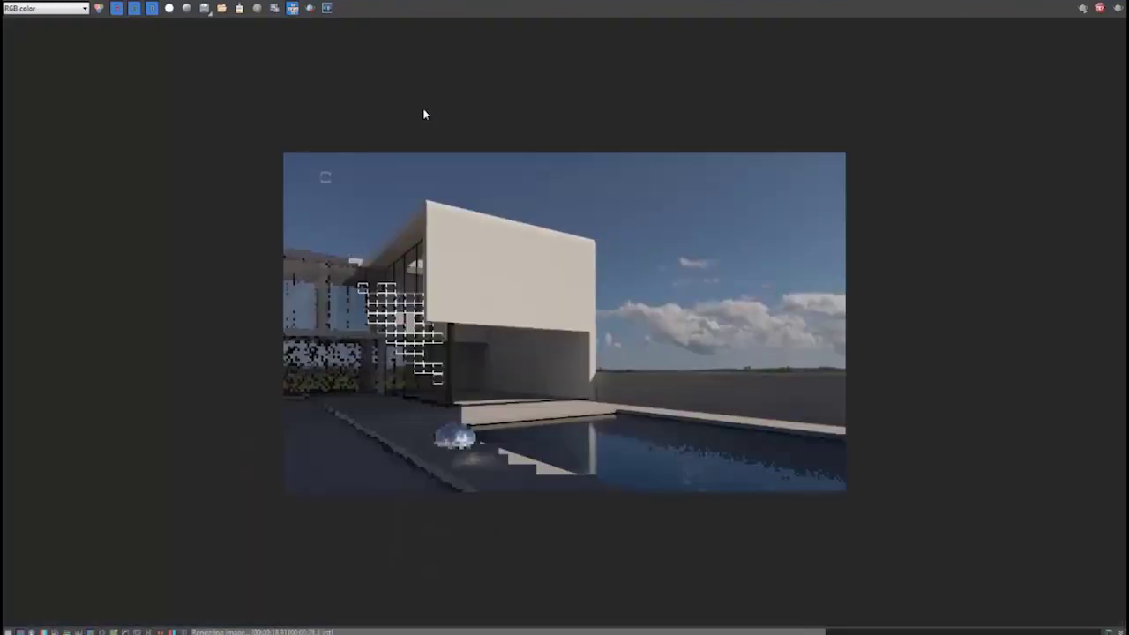
{"action": "scroll", "coordinate": [383, 308], "scroll_direction": "up", "scroll_amount": 1}
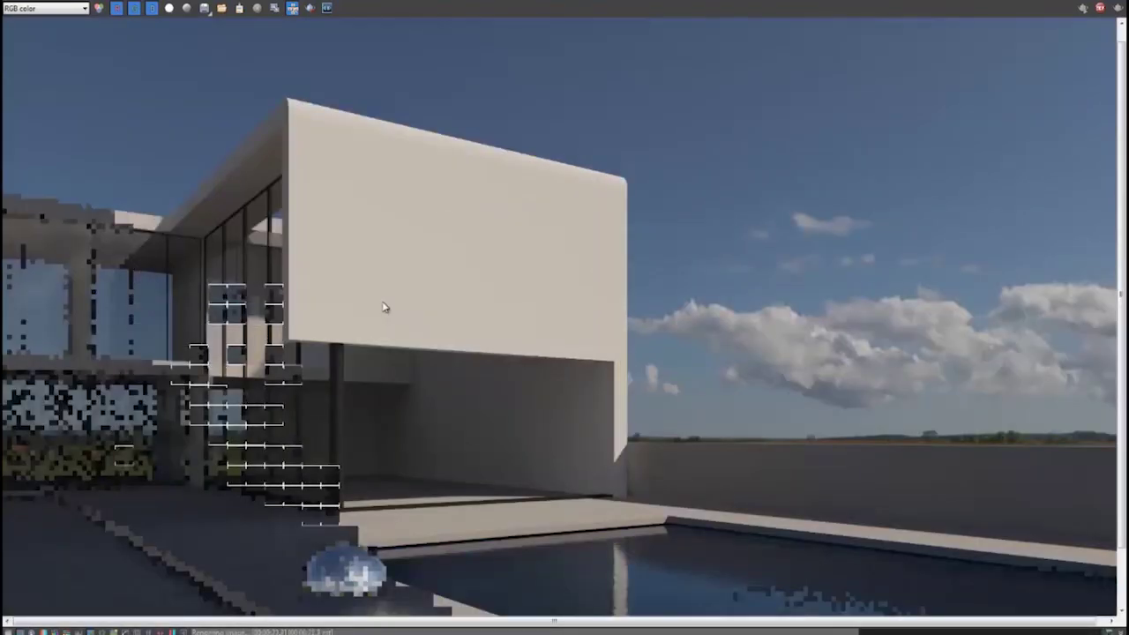
{"action": "scroll", "coordinate": [383, 308], "scroll_direction": "down", "scroll_amount": 1}
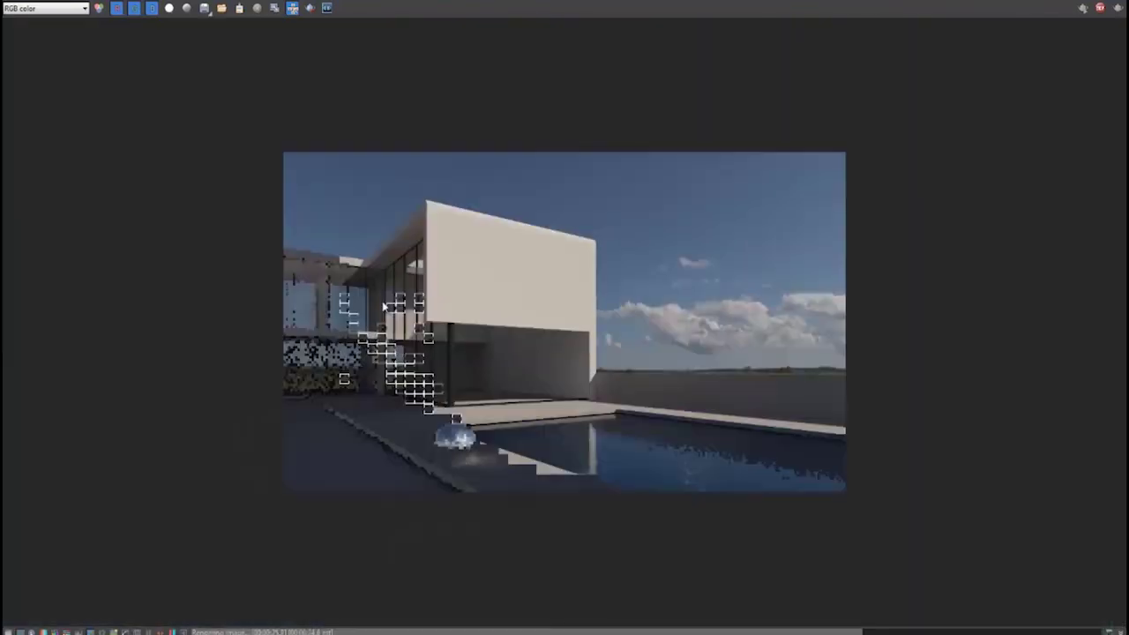
{"action": "scroll", "coordinate": [721, 340], "scroll_direction": "up", "scroll_amount": 1}
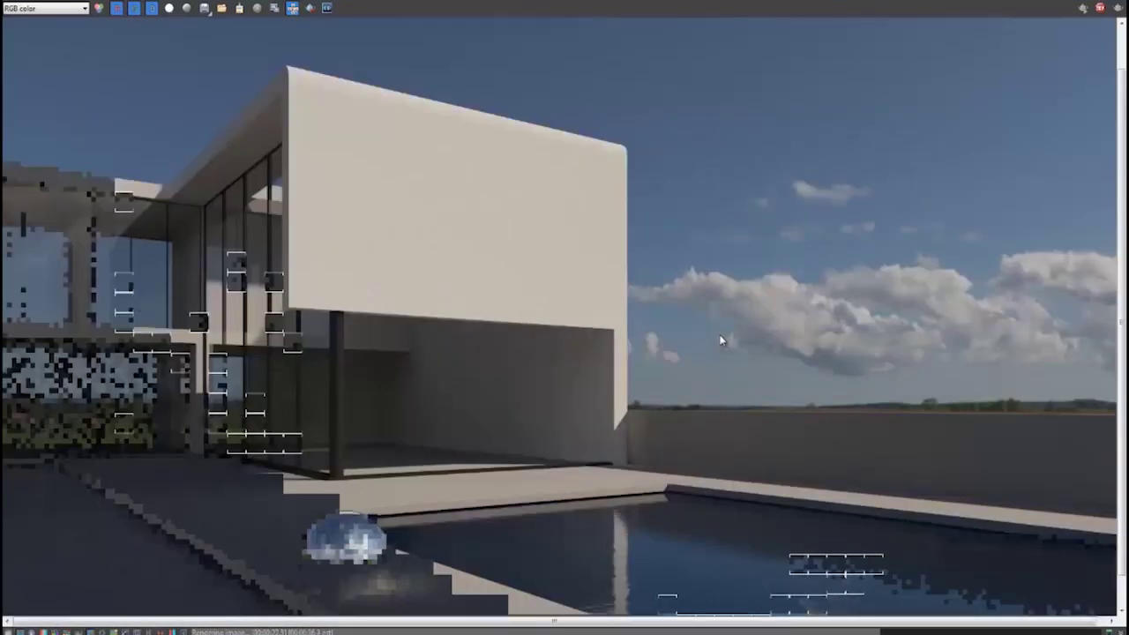
{"action": "scroll", "coordinate": [668, 386], "scroll_direction": "up", "scroll_amount": 1}
{"action": "middle_click_drag", "start_coordinate": [667, 387], "coordinate": [530, 166]}
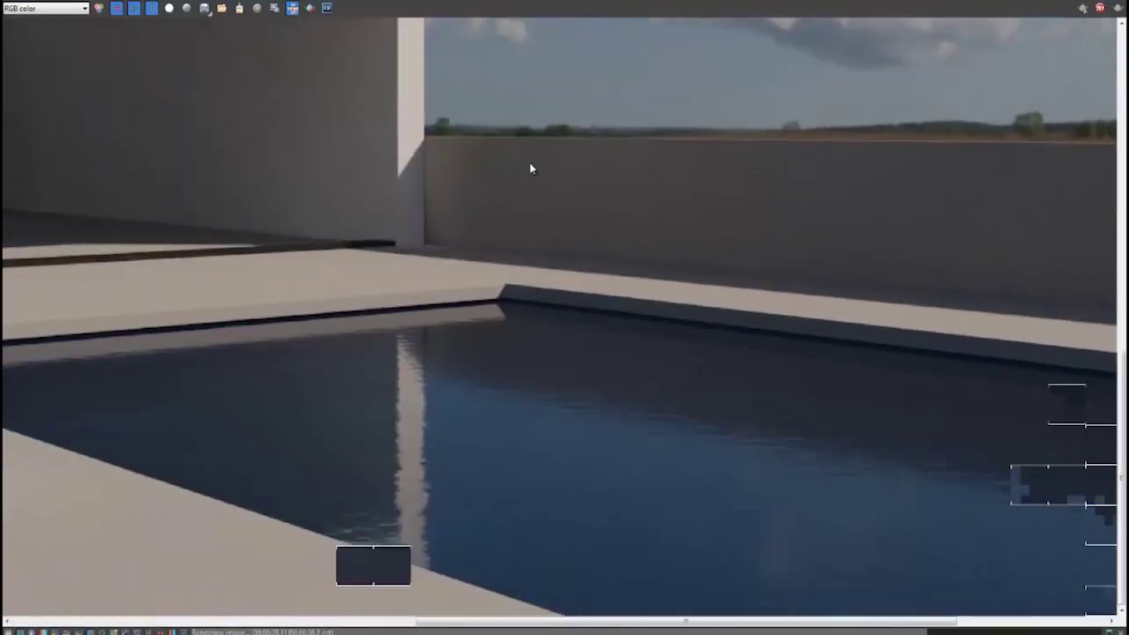
{"action": "scroll", "coordinate": [530, 167], "scroll_direction": "down", "scroll_amount": 1}
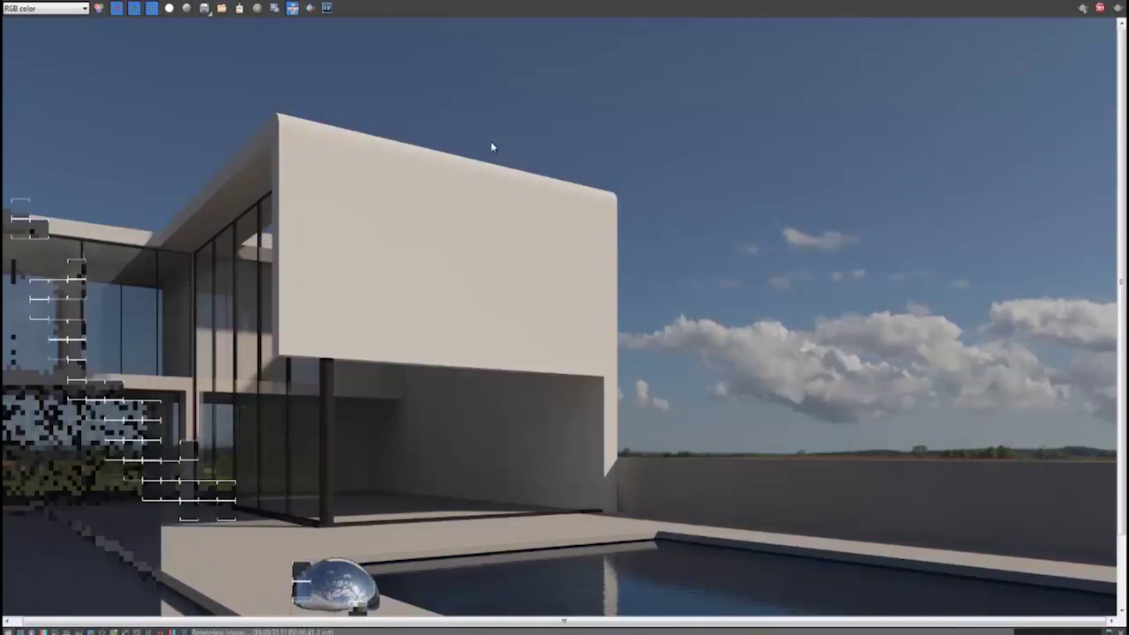
{"action": "scroll", "coordinate": [479, 157], "scroll_direction": "down", "scroll_amount": 3}
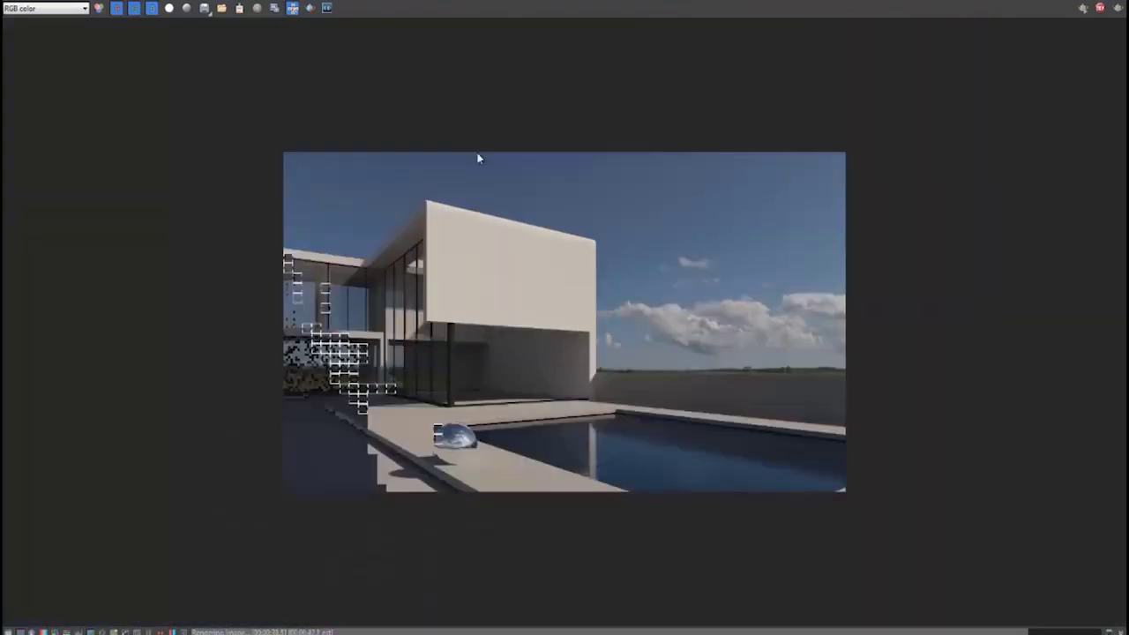
{"action": "scroll", "coordinate": [393, 360], "scroll_direction": "up", "scroll_amount": 1}
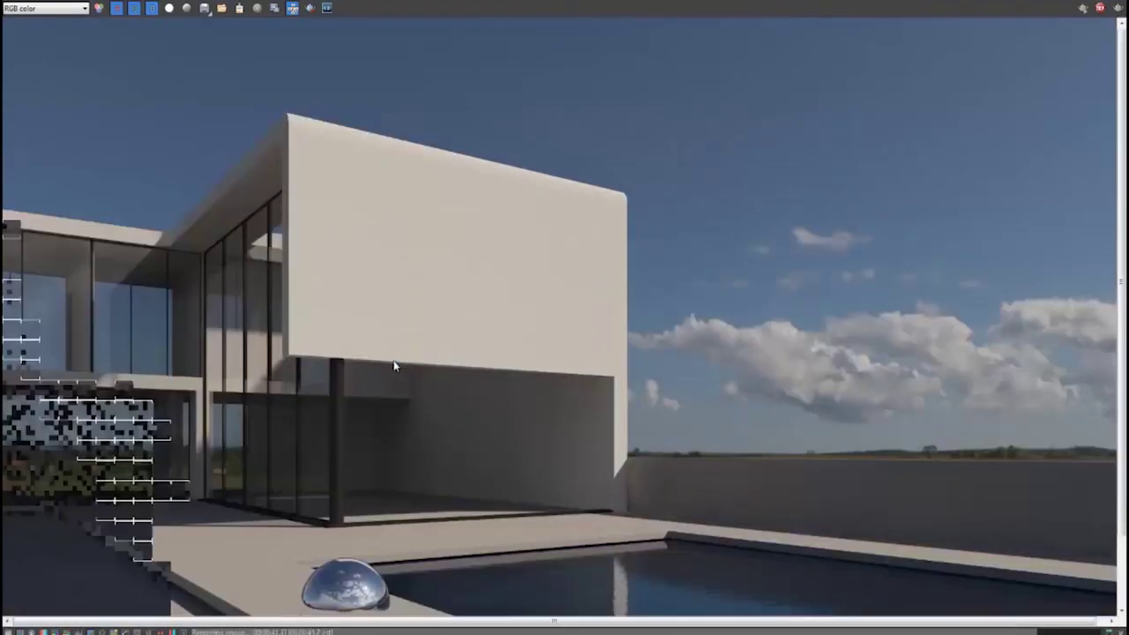
{"action": "middle_click_drag", "start_coordinate": [394, 364], "coordinate": [461, 258]}
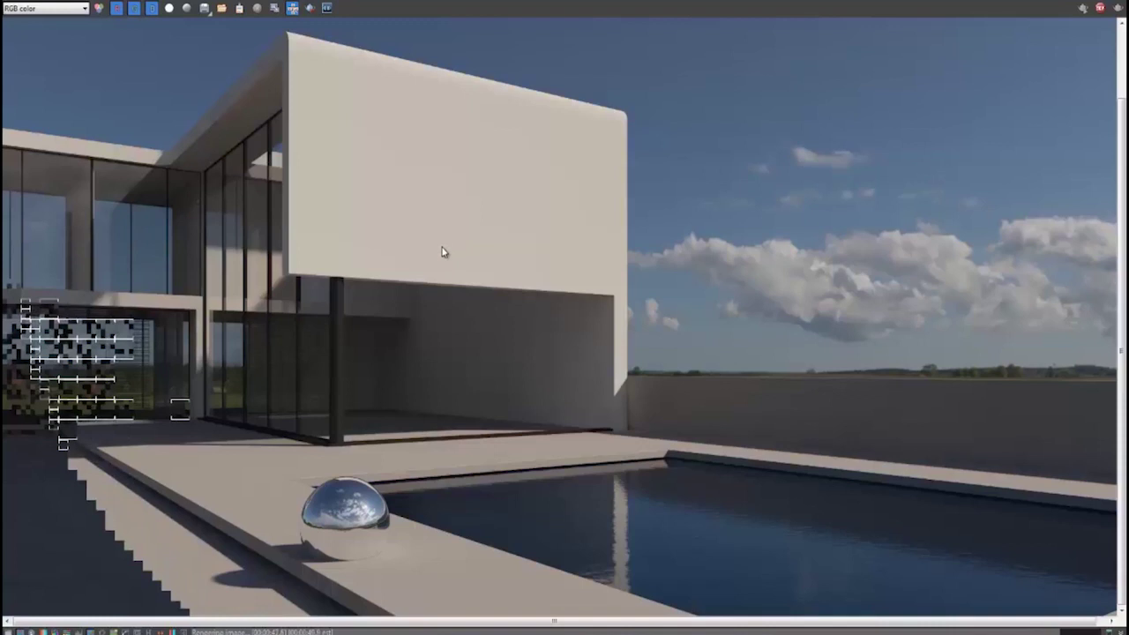
{"action": "middle_click_drag", "start_coordinate": [739, 254], "coordinate": [60, 153]}
{"action": "scroll", "coordinate": [199, 168], "scroll_direction": "down", "scroll_amount": 5}
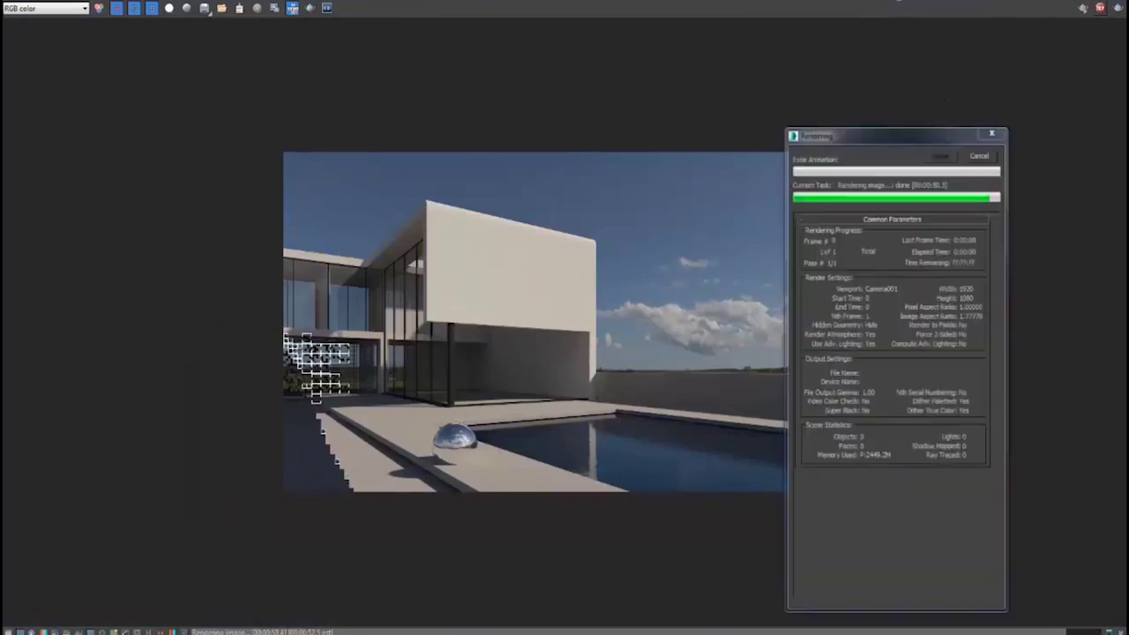
- Stop the test render and show its partial result in the maximized frame buffer
{"action": "double_click", "coordinate": [898, 0]}
{"action": "left_click_drag", "start_coordinate": [693, 121], "coordinate": [508, 125]}
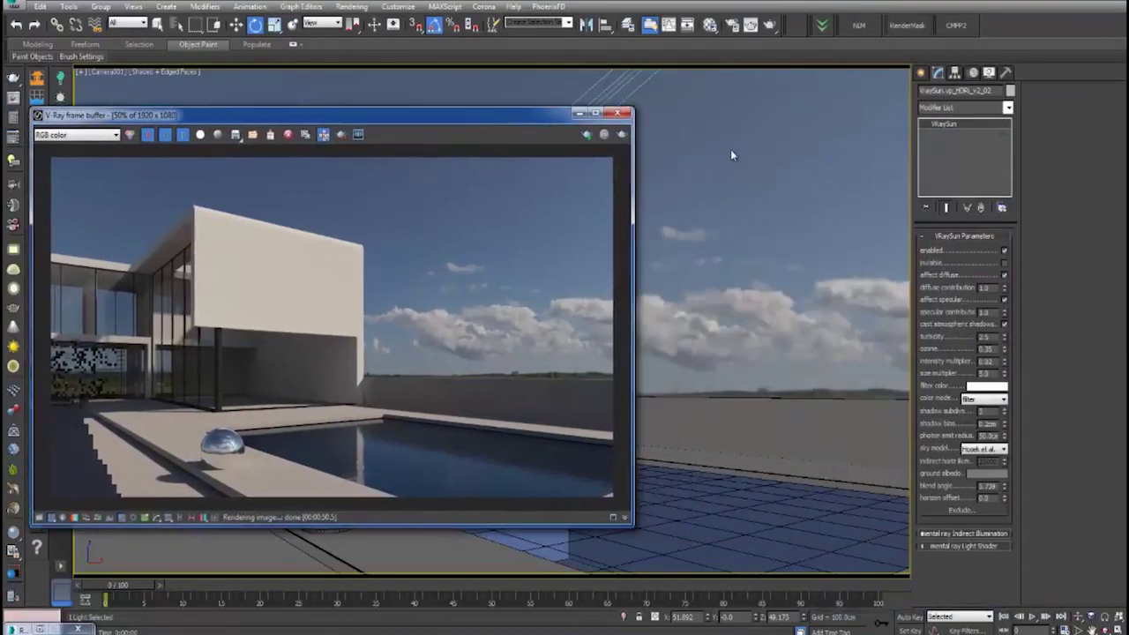
{"action": "left_click", "coordinate": [596, 113]}
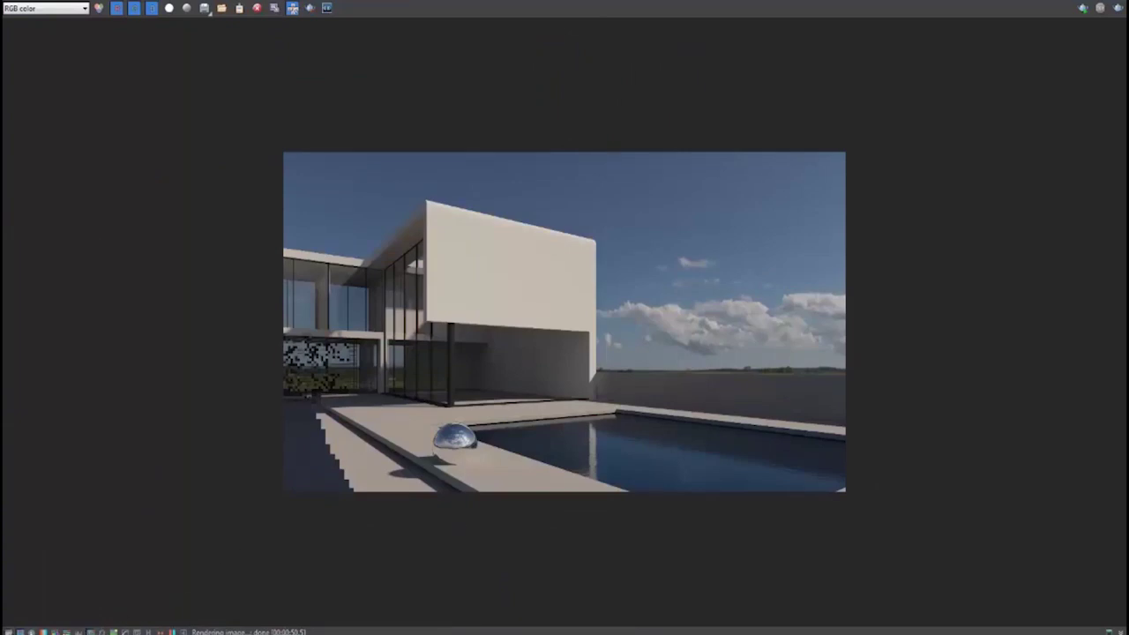
- Open the frame buffer's color corrections, enable White Balance, and shift its temperature until the image has a cooler tone
{"action": "left_click", "coordinate": [9, 633]}
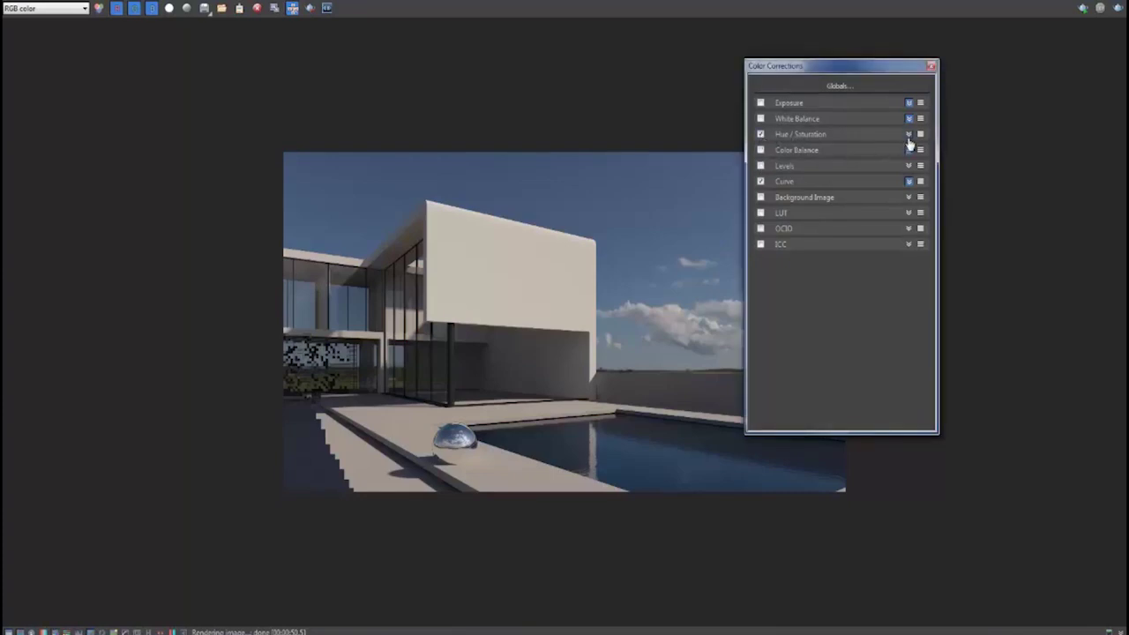
{"action": "left_click", "coordinate": [909, 134]}
{"action": "left_click", "coordinate": [761, 118]}
{"action": "left_click", "coordinate": [909, 118]}
{"action": "mouse_move", "coordinate": [834, 152]}
{"action": "left_mouse_down"}
{"action": "mouse_move", "coordinate": [847, 151]}
{"action": "mouse_move", "coordinate": [835, 151]}
{"action": "left_mouse_up"}
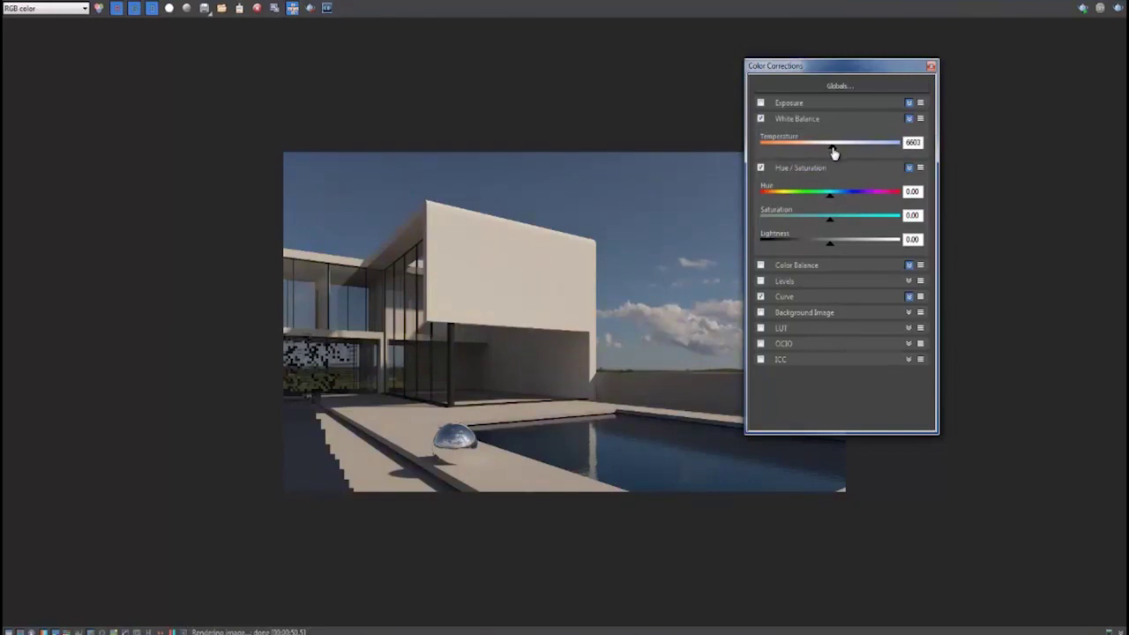
{"action": "double_click", "coordinate": [913, 142]}
{"action": "type", "text": "600"}
{"action": "left_click_drag", "start_coordinate": [922, 142], "coordinate": [818, 148]}
- Enable the Levels correction and briefly expand its controls
{"action": "left_click", "coordinate": [761, 280]}
{"action": "left_click", "coordinate": [909, 281]}
{"action": "left_click", "coordinate": [911, 280]}
- Reshape the Curve correction into an upward bow by adjusting the handles of both end points, brightening the midtones
{"action": "left_click", "coordinate": [917, 295]}
{"action": "left_click", "coordinate": [908, 296]}
{"action": "left_click_drag", "start_coordinate": [926, 348], "coordinate": [927, 399]}
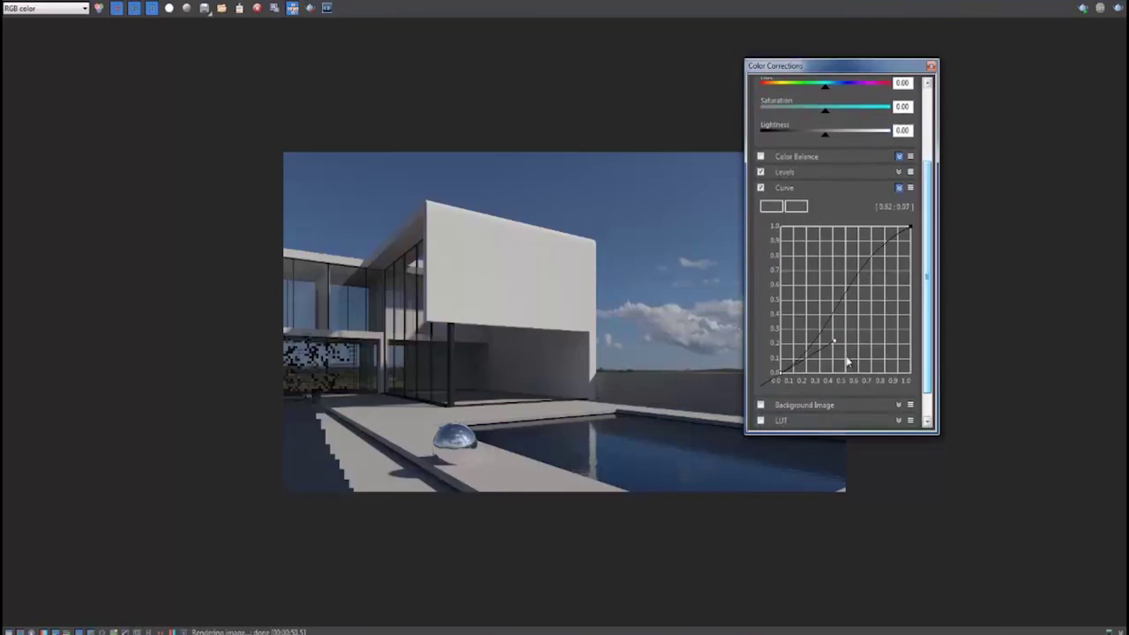
{"action": "left_click_drag", "start_coordinate": [836, 341], "coordinate": [837, 294]}
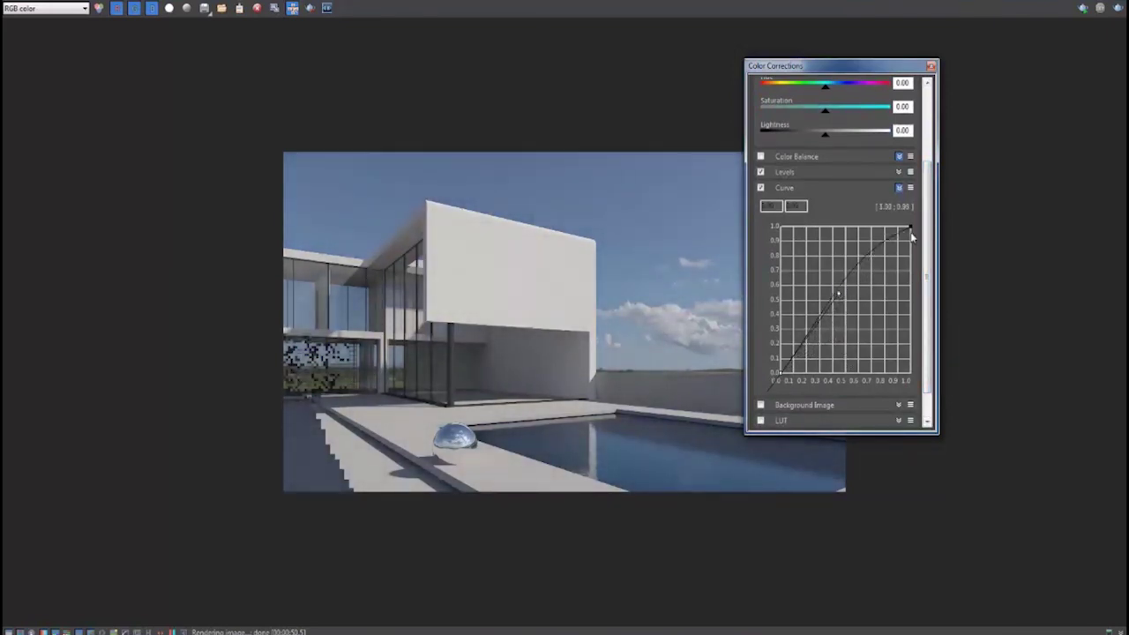
{"action": "left_click", "coordinate": [882, 241]}
{"action": "mouse_move", "coordinate": [847, 255]}
{"action": "left_mouse_down"}
{"action": "mouse_move", "coordinate": [838, 287]}
{"action": "mouse_move", "coordinate": [867, 265]}
{"action": "mouse_move", "coordinate": [833, 266]}
{"action": "left_mouse_up"}
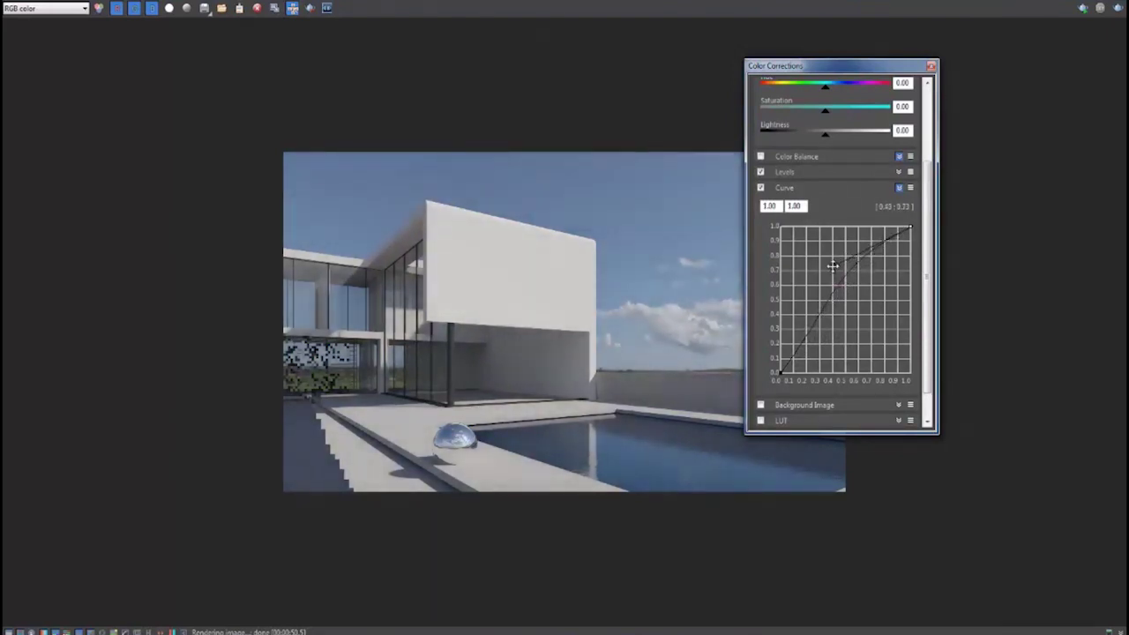
{"action": "left_click", "coordinate": [779, 372]}
{"action": "left_click_drag", "start_coordinate": [839, 291], "coordinate": [820, 294]}
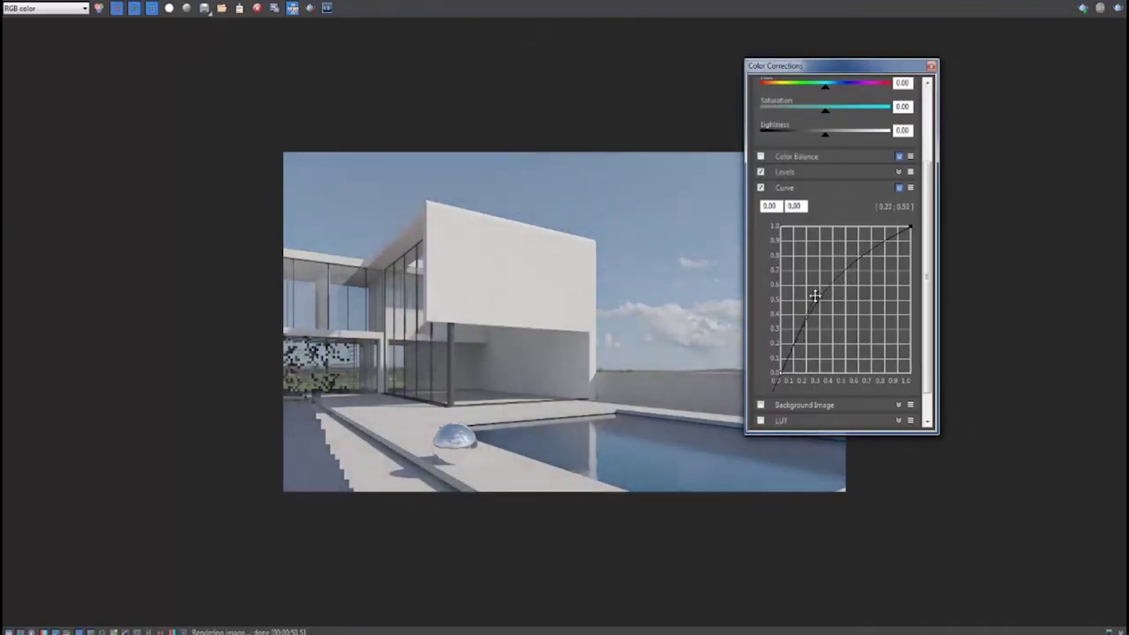
{"action": "left_click", "coordinate": [906, 226]}
{"action": "left_click_drag", "start_coordinate": [833, 264], "coordinate": [856, 261]}
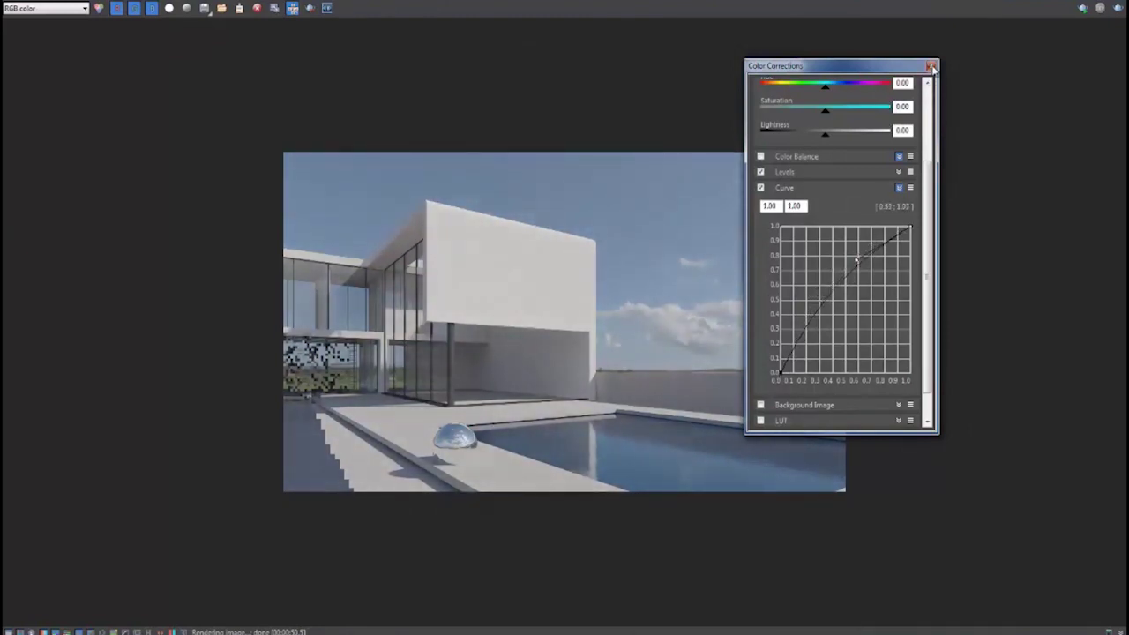
- Close the color corrections and inspect the brightened, cooler render at different magnifications
{"action": "left_click", "coordinate": [932, 68]}
{"action": "scroll", "coordinate": [586, 388], "scroll_direction": "up", "scroll_amount": 3}
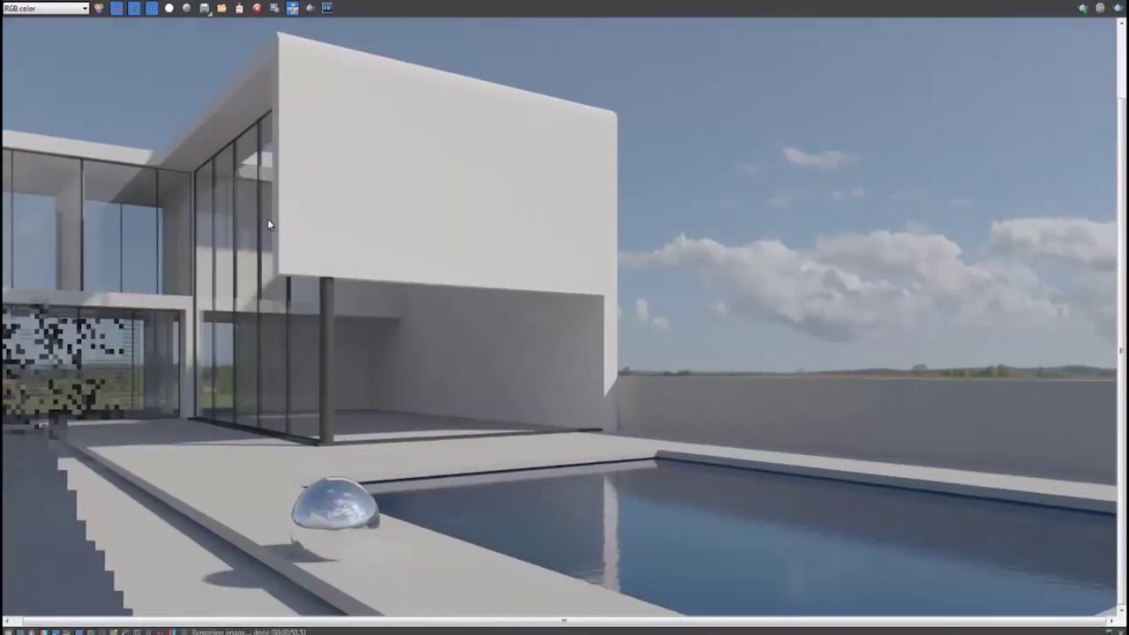
{"action": "scroll", "coordinate": [275, 211], "scroll_direction": "down", "scroll_amount": 3}
{"action": "scroll", "coordinate": [603, 256], "scroll_direction": "up", "scroll_amount": 3}
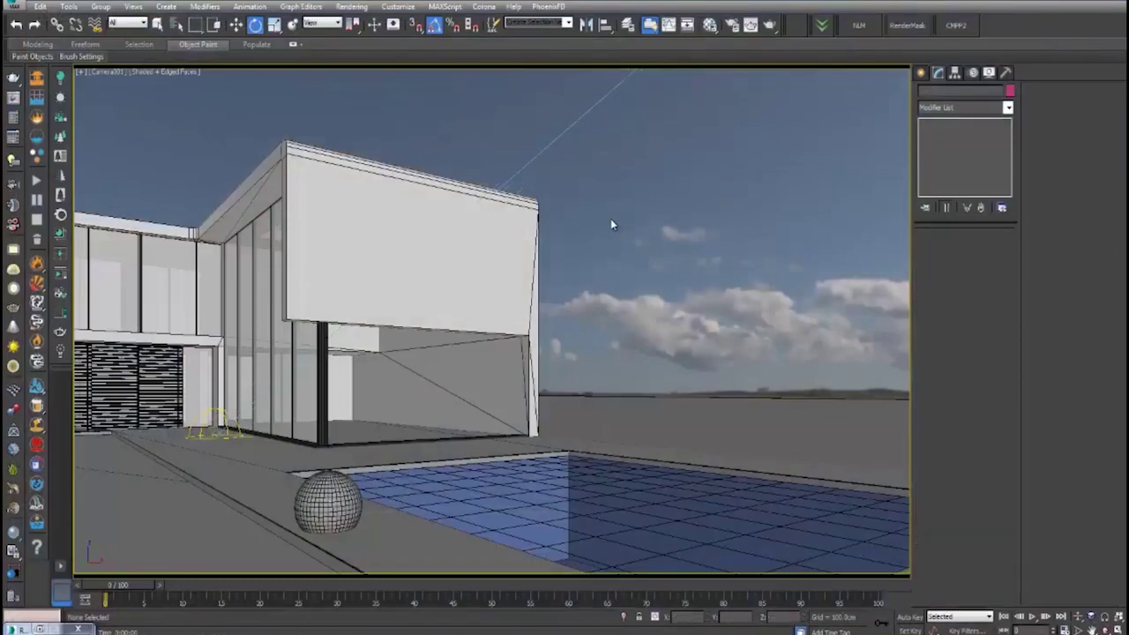
- View the whole house from outside, select the terrace slab to check its UVW Map, return to the camera view, and deselect it
{"action": "key", "text": "t"}
{"action": "key", "text": "z"}
{"action": "middle_click_drag", "start_coordinate": [499, 333], "coordinate": [612, 270], "text": "alt"}
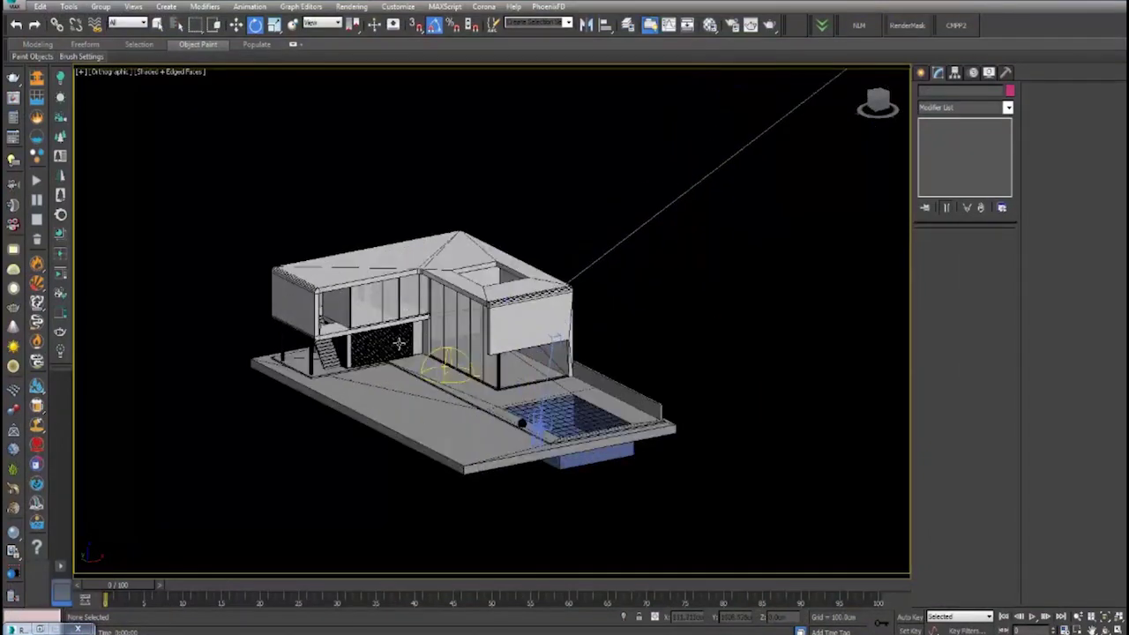
{"action": "scroll", "coordinate": [418, 357], "scroll_direction": "up", "scroll_amount": 5}
{"action": "left_click", "coordinate": [487, 398]}
{"action": "key", "text": "c"}
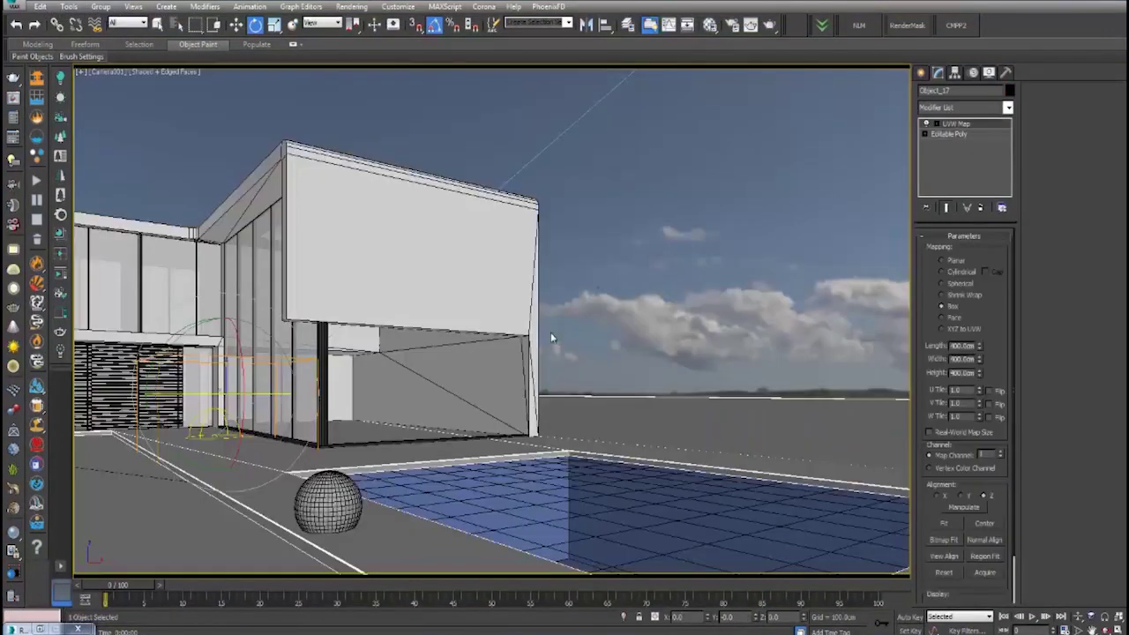
{"action": "left_click", "coordinate": [615, 255]}
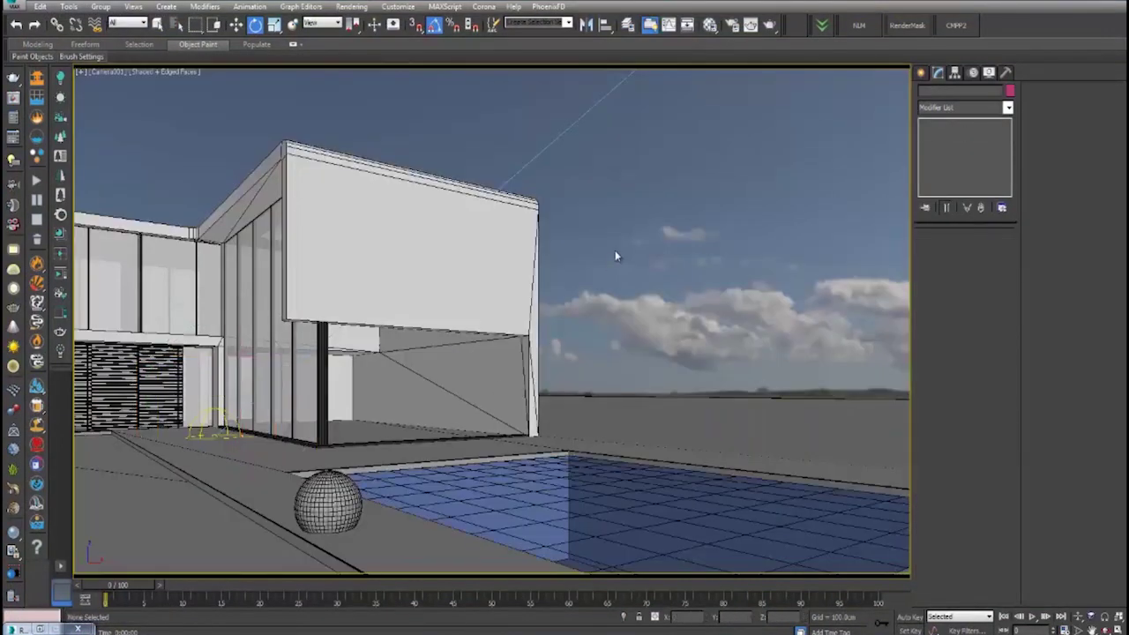
- Set the V-Ray image sampler type to Progressive in Render Setup and render the camera view
{"action": "left_click", "coordinate": [398, 6]}
{"action": "left_click", "coordinate": [463, 9]}
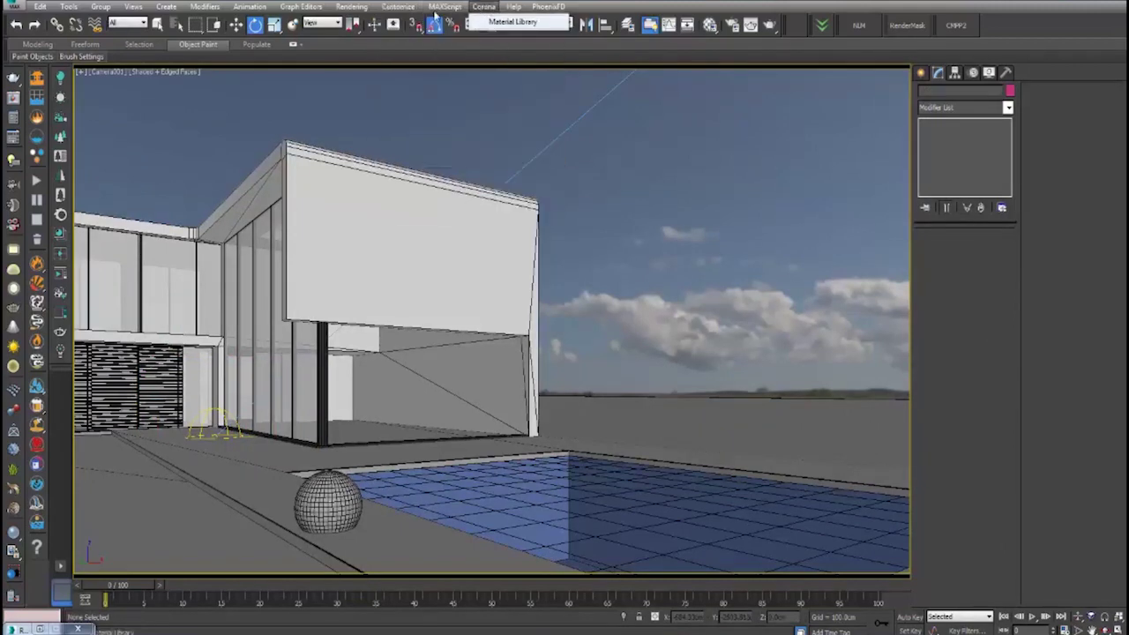
{"action": "left_click", "coordinate": [352, 7]}
{"action": "left_click", "coordinate": [369, 35]}
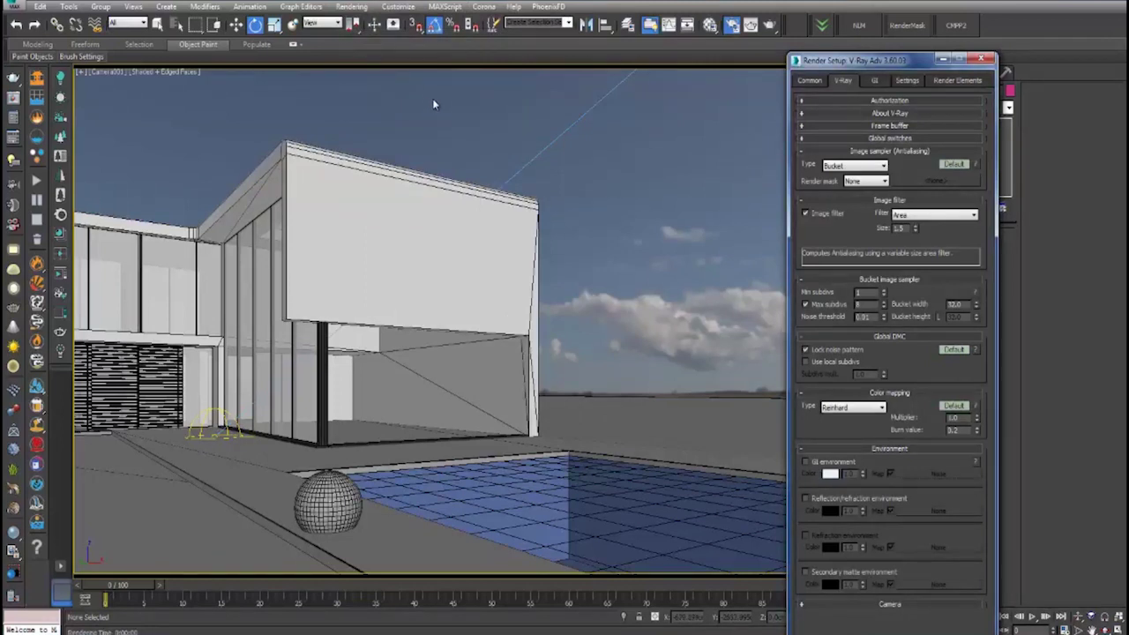
{"action": "left_click", "coordinate": [883, 113]}
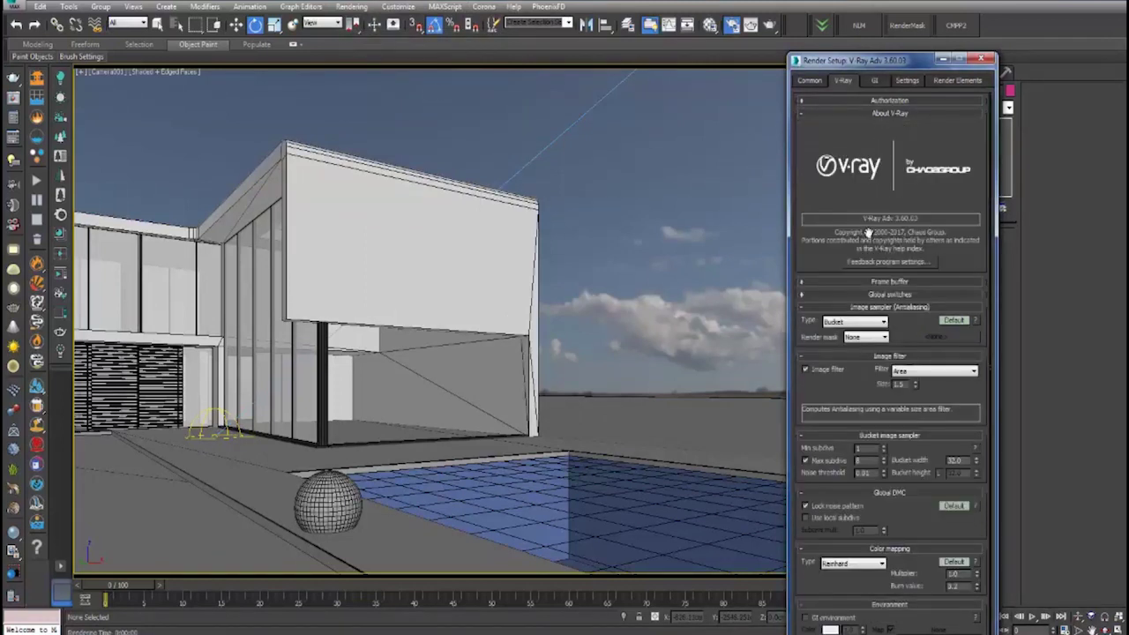
{"action": "left_click", "coordinate": [889, 294]}
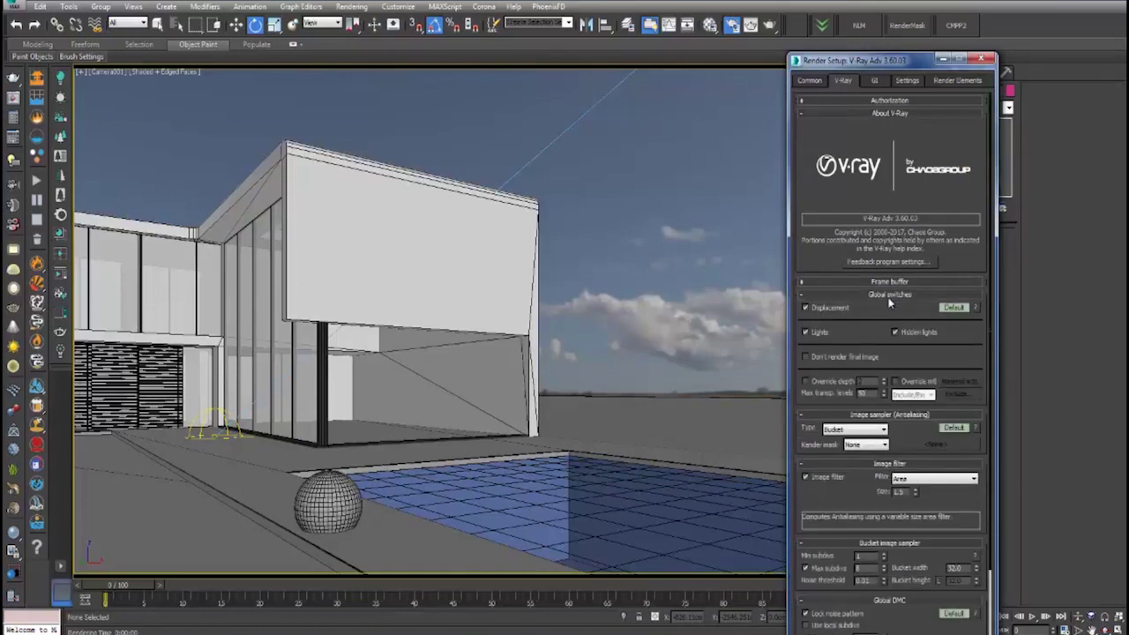
{"action": "scroll", "coordinate": [889, 300], "scroll_direction": "down", "scroll_amount": 3}
{"action": "left_click", "coordinate": [866, 371]}
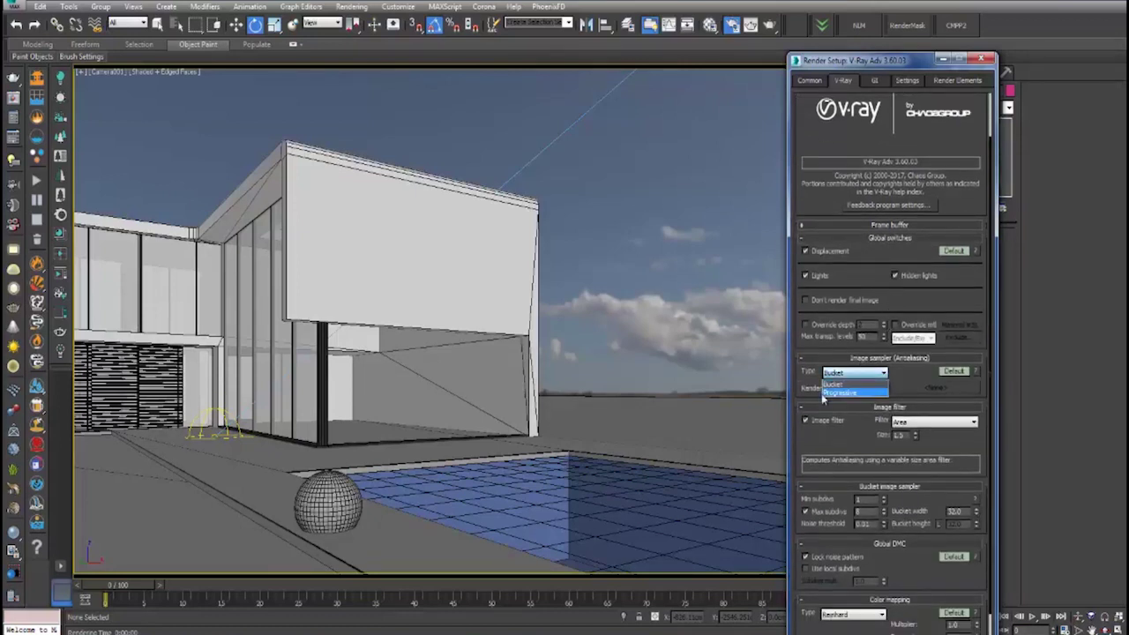
{"action": "left_click", "coordinate": [838, 391]}
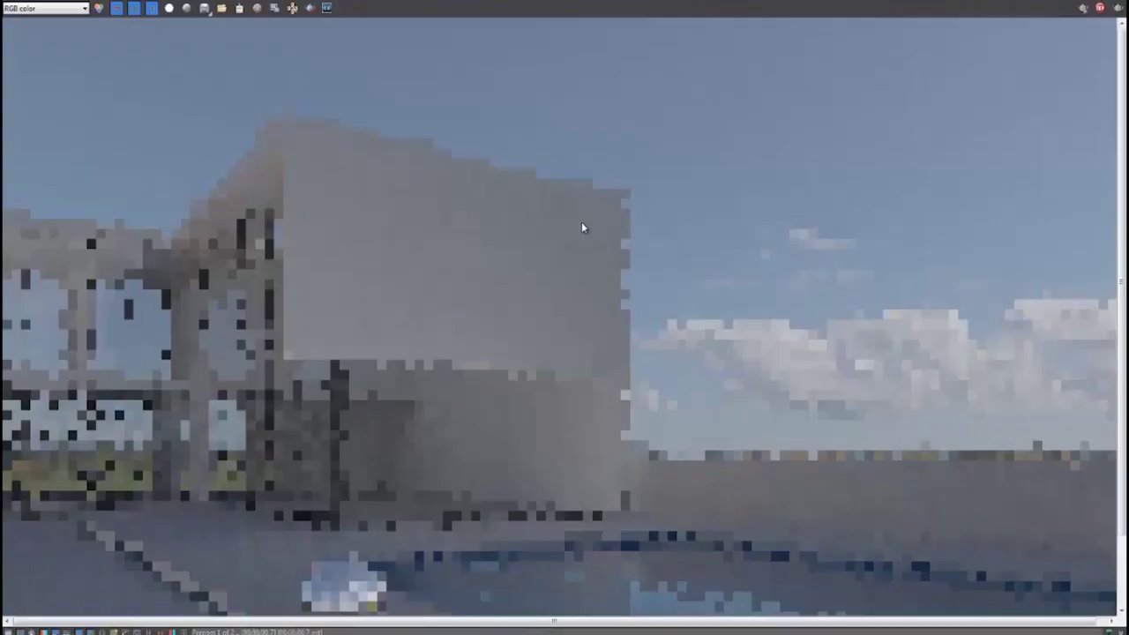
- Examine the progressive render as it refines, checking noise on the shaded walls under the overhang and the overall image at different magnifications
{"action": "scroll", "coordinate": [577, 226], "scroll_direction": "down", "scroll_amount": 2}
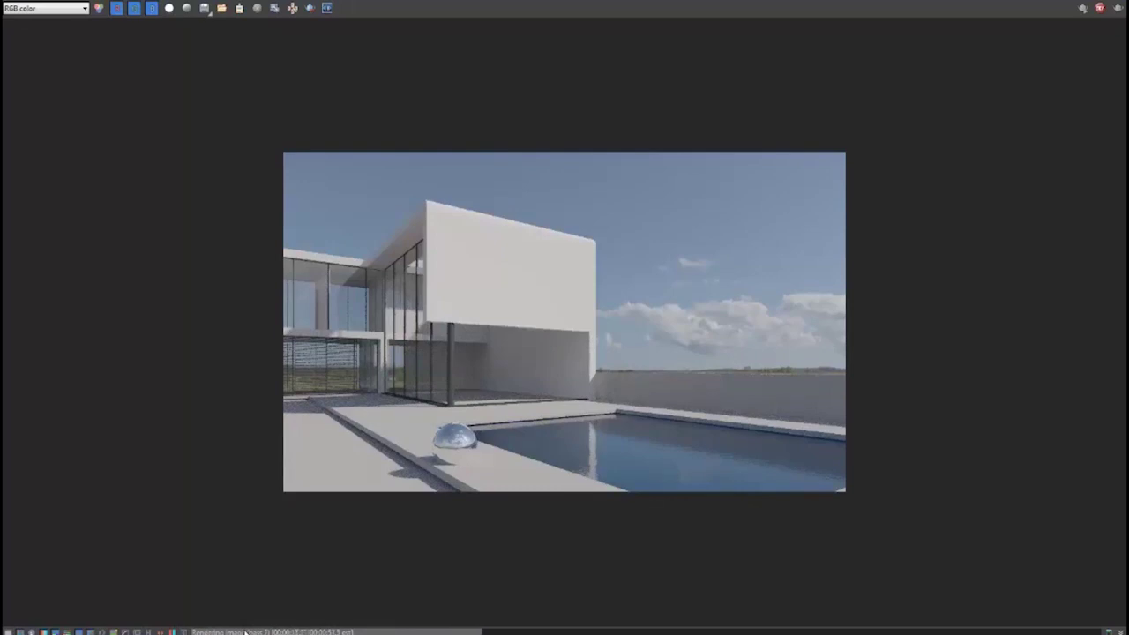
{"action": "scroll", "coordinate": [453, 357], "scroll_direction": "up", "scroll_amount": 2}
{"action": "scroll", "coordinate": [453, 357], "scroll_direction": "up", "scroll_amount": 2}
{"action": "scroll", "coordinate": [350, 373], "scroll_direction": "up", "scroll_amount": 2}
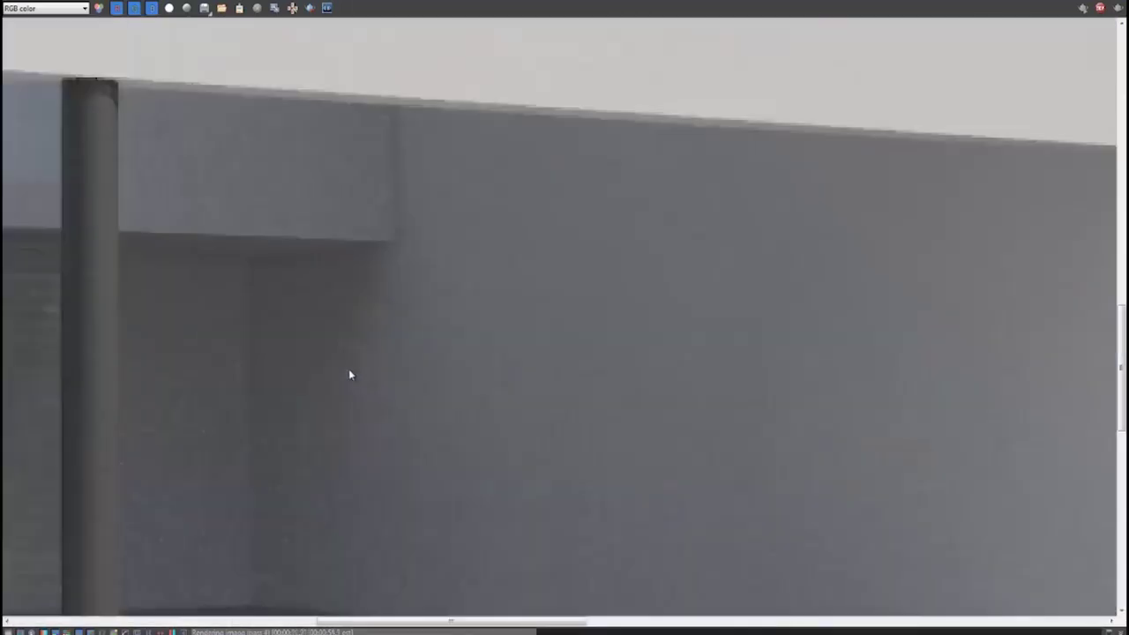
{"action": "scroll", "coordinate": [349, 375], "scroll_direction": "up", "scroll_amount": 2}
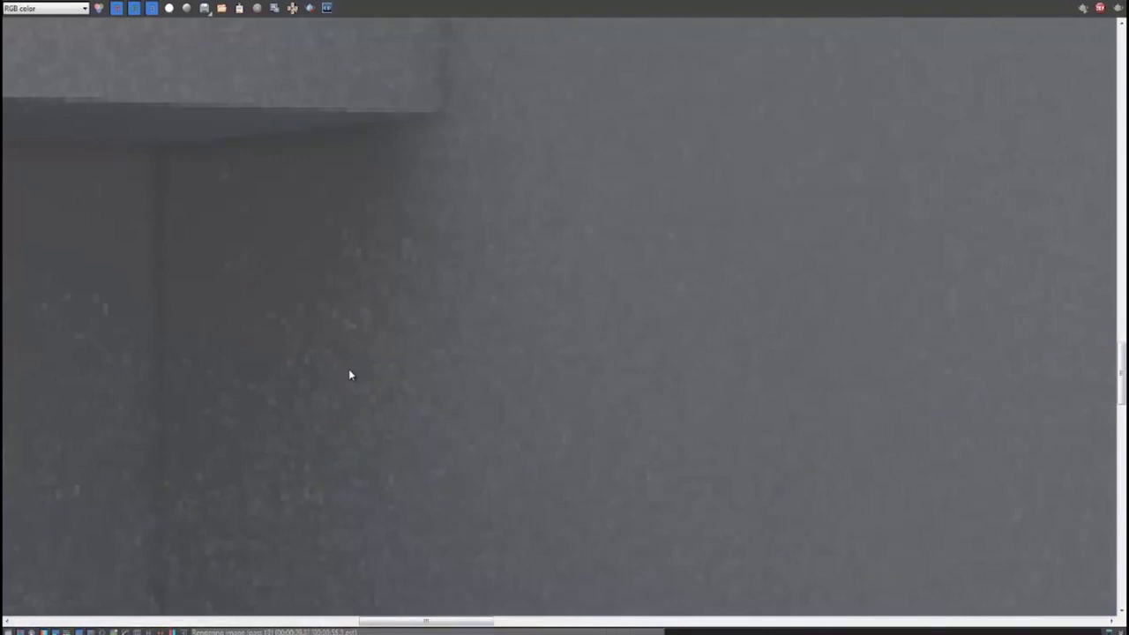
{"action": "scroll", "coordinate": [350, 375], "scroll_direction": "down", "scroll_amount": 4}
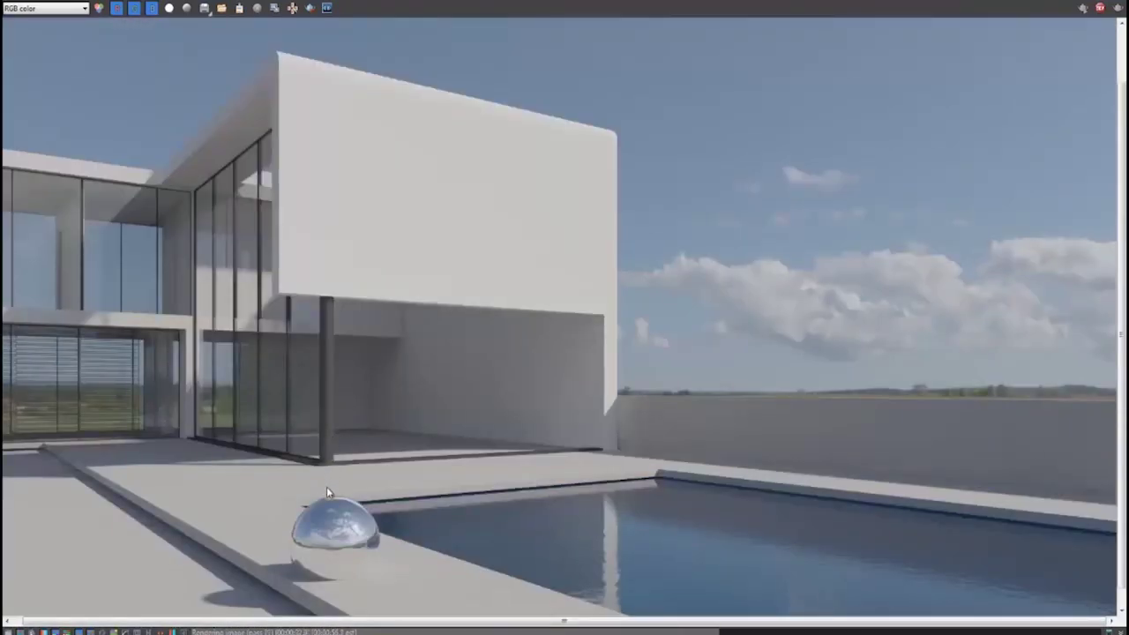
{"action": "middle_click_drag", "start_coordinate": [546, 453], "coordinate": [576, 549]}
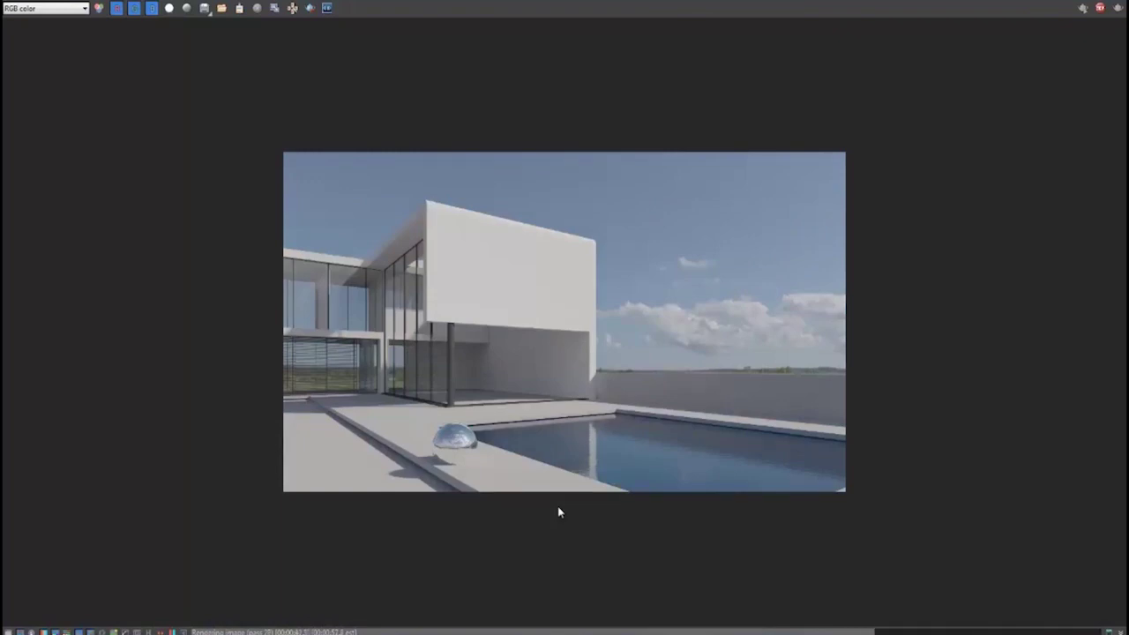
{"action": "scroll", "coordinate": [578, 402], "scroll_direction": "up", "scroll_amount": 2}
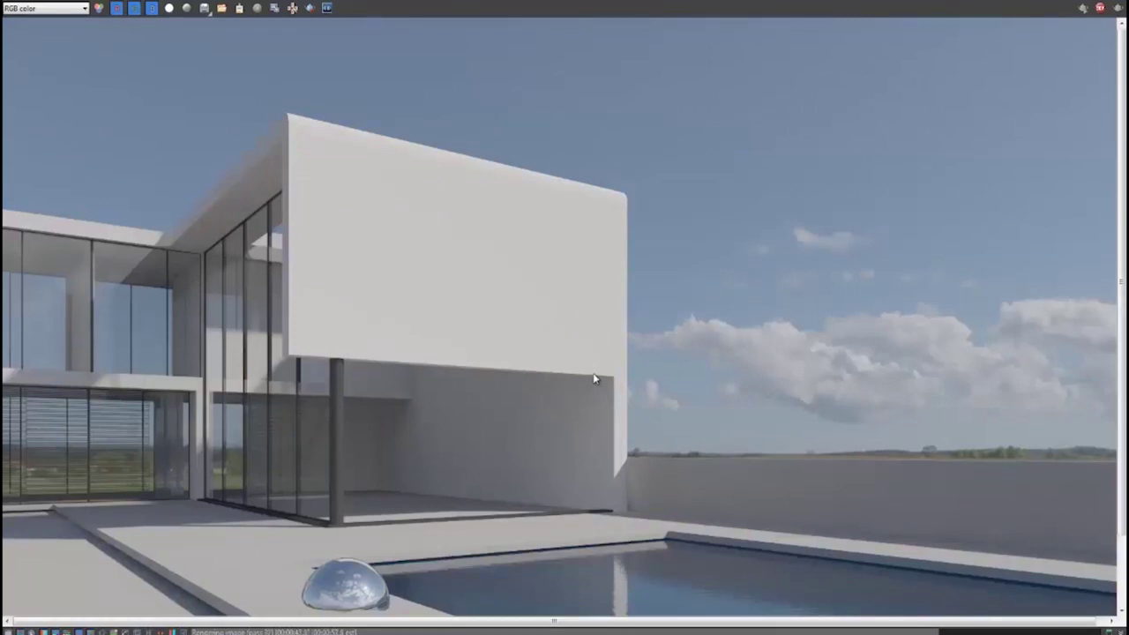
{"action": "scroll", "coordinate": [594, 380], "scroll_direction": "down", "scroll_amount": 3}
{"action": "scroll", "coordinate": [594, 378], "scroll_direction": "up", "scroll_amount": 3}
{"action": "scroll", "coordinate": [787, 417], "scroll_direction": "up", "scroll_amount": 1}
{"action": "scroll", "coordinate": [776, 414], "scroll_direction": "down", "scroll_amount": 2}
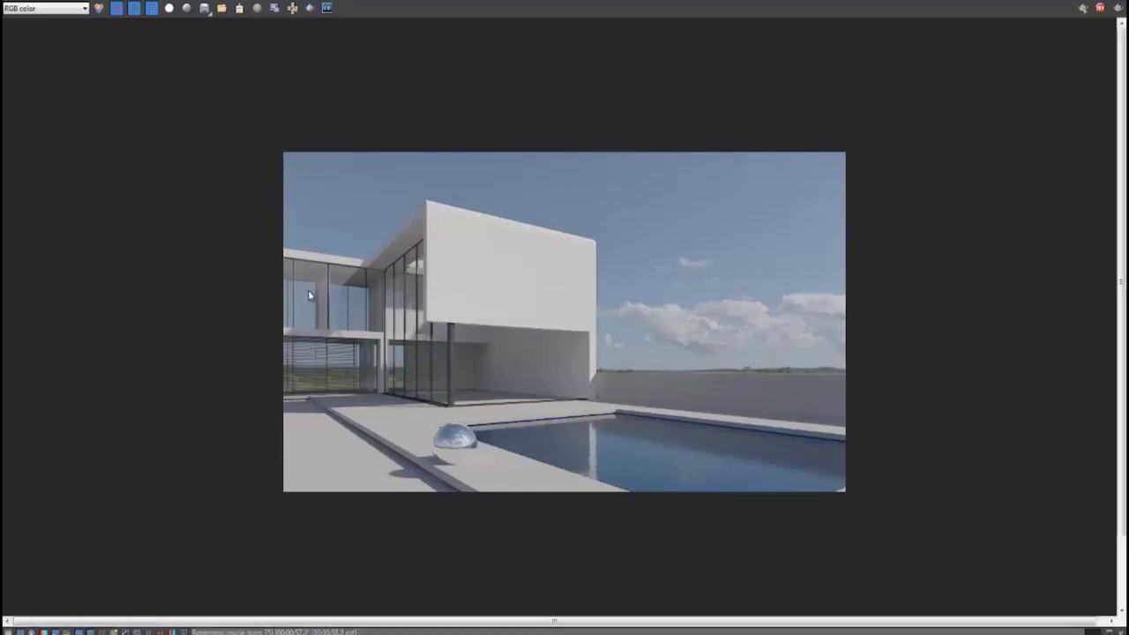
{"action": "scroll", "coordinate": [309, 288], "scroll_direction": "up", "scroll_amount": 1}
{"action": "scroll", "coordinate": [603, 395], "scroll_direction": "down", "scroll_amount": 1}
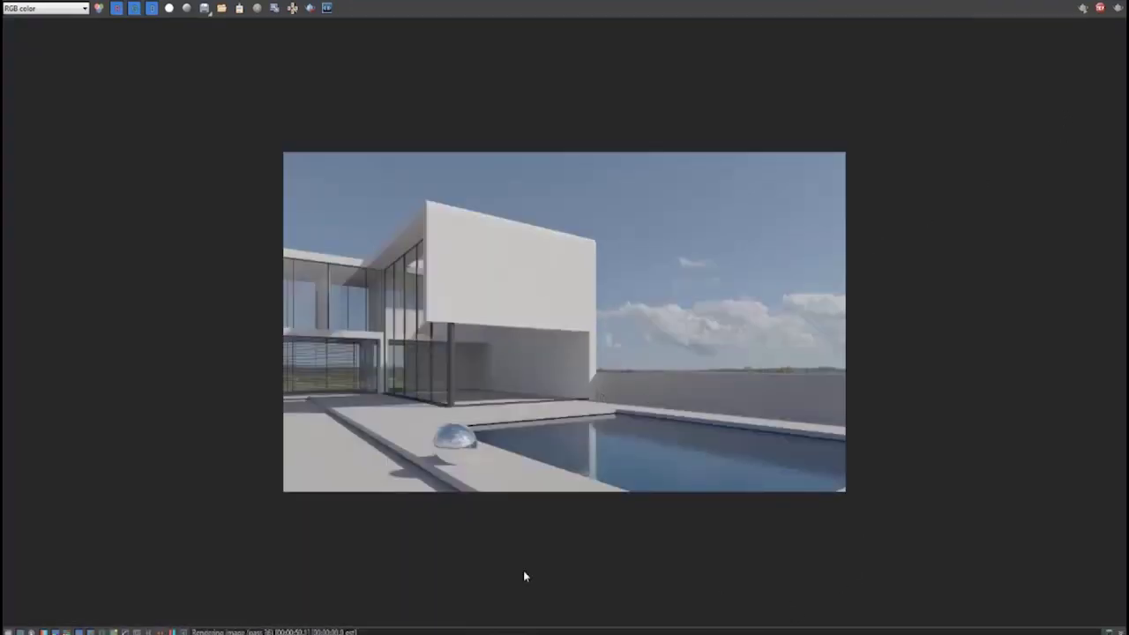
- Reshape the Curve correction by adjusting the handles of both end points to brighten highlights and deepen shadows, and close the color corrections
{"action": "left_click", "coordinate": [8, 631]}
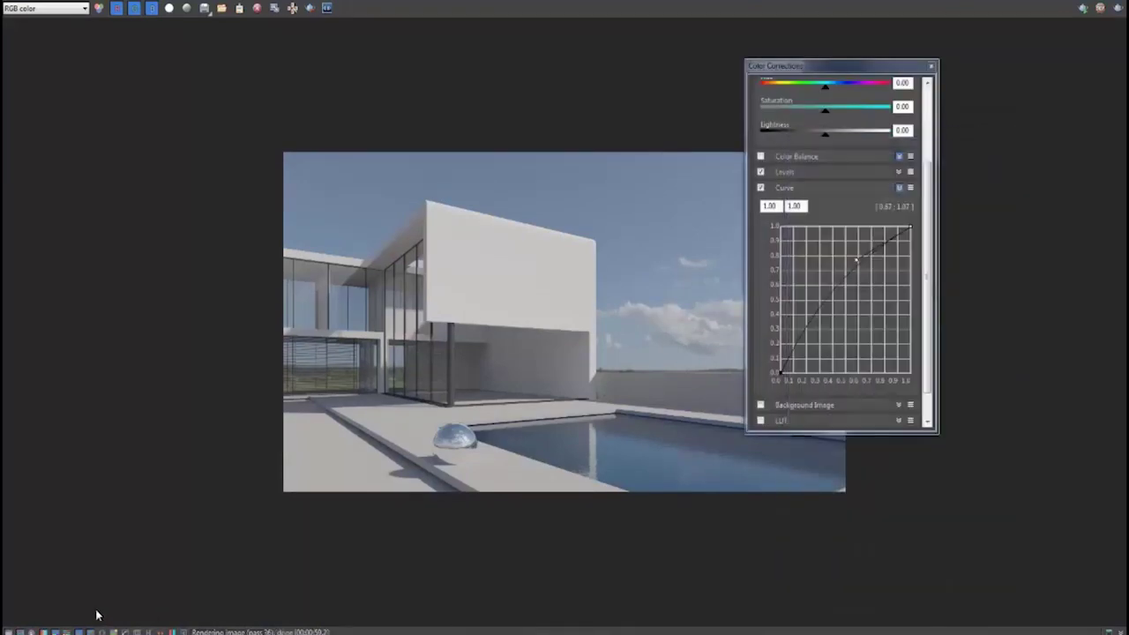
{"action": "left_click_drag", "start_coordinate": [858, 261], "coordinate": [834, 252]}
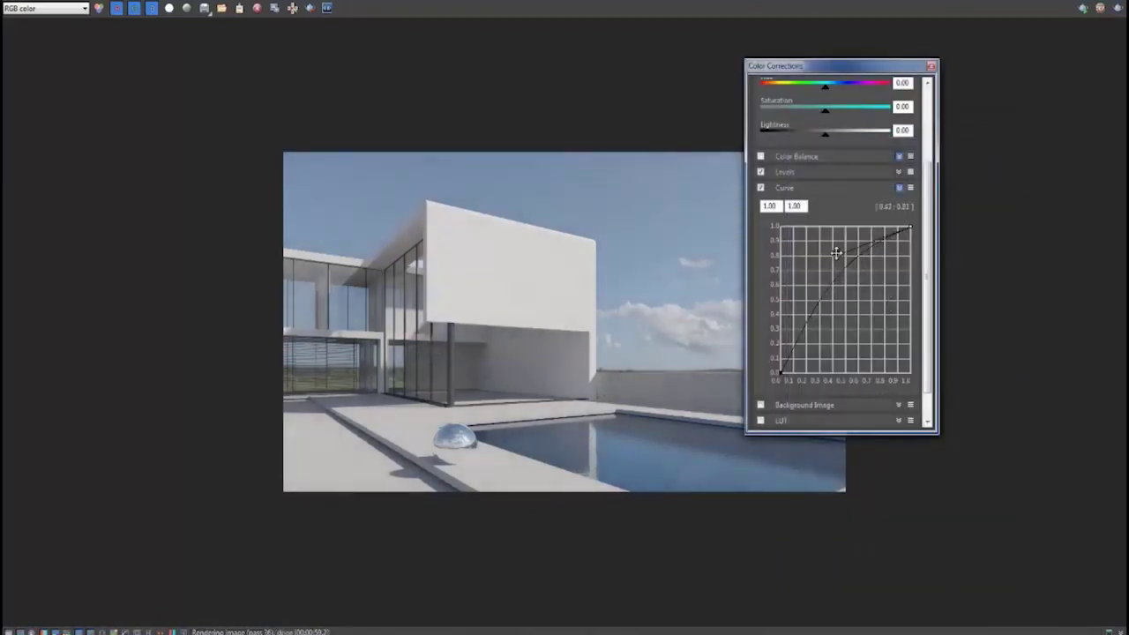
{"action": "left_click_drag", "start_coordinate": [818, 298], "coordinate": [835, 298]}
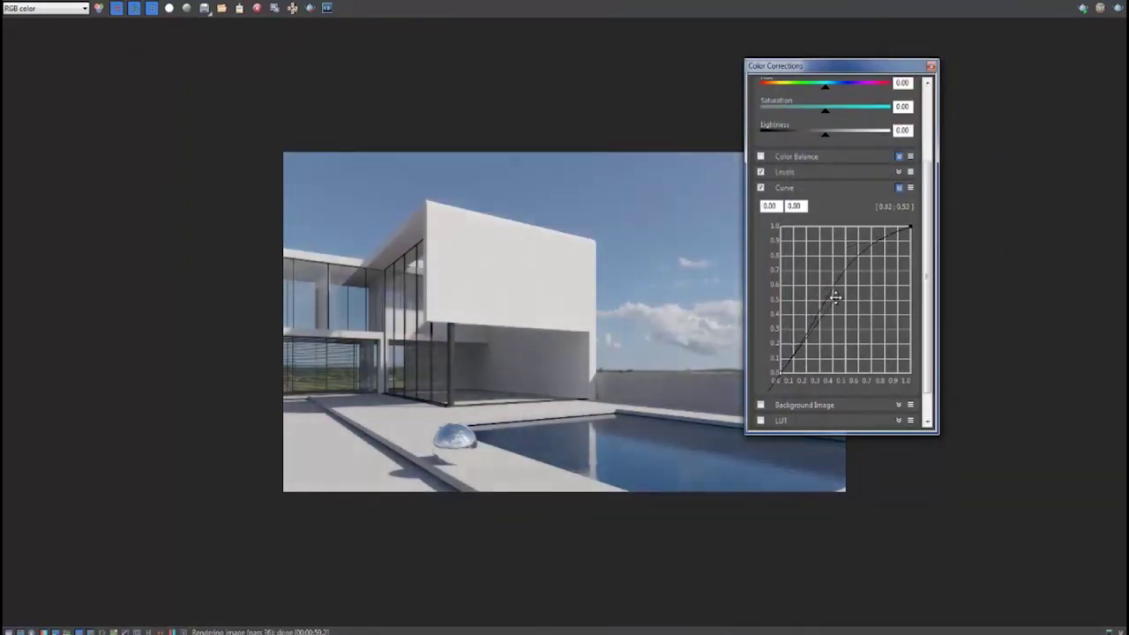
{"action": "left_click_drag", "start_coordinate": [910, 66], "coordinate": [990, 146]}
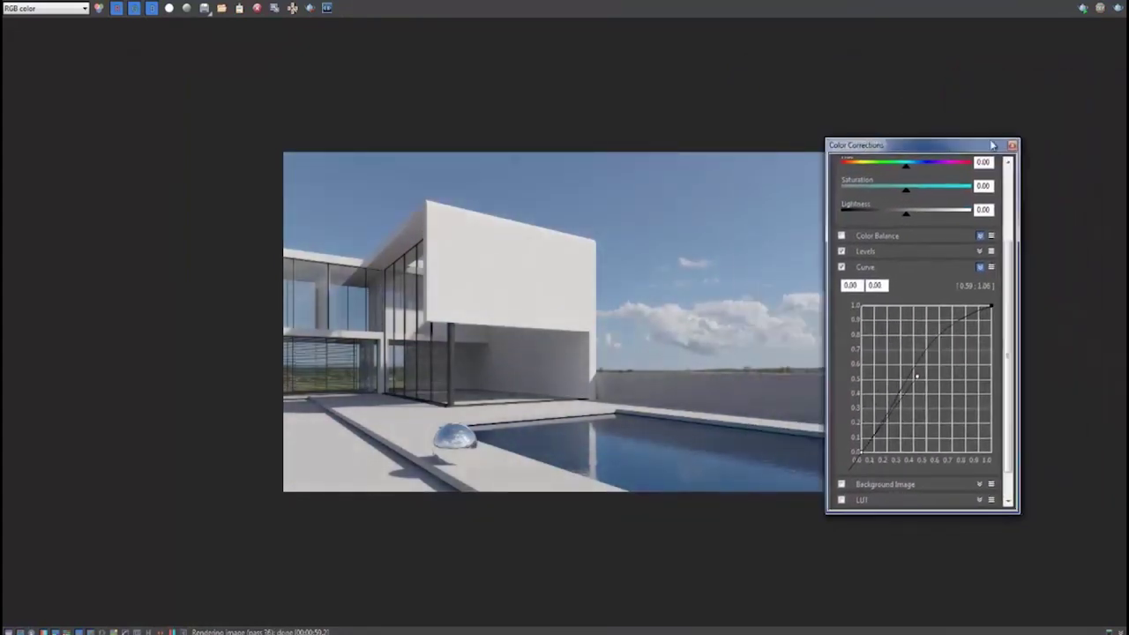
{"action": "left_click", "coordinate": [1012, 144]}
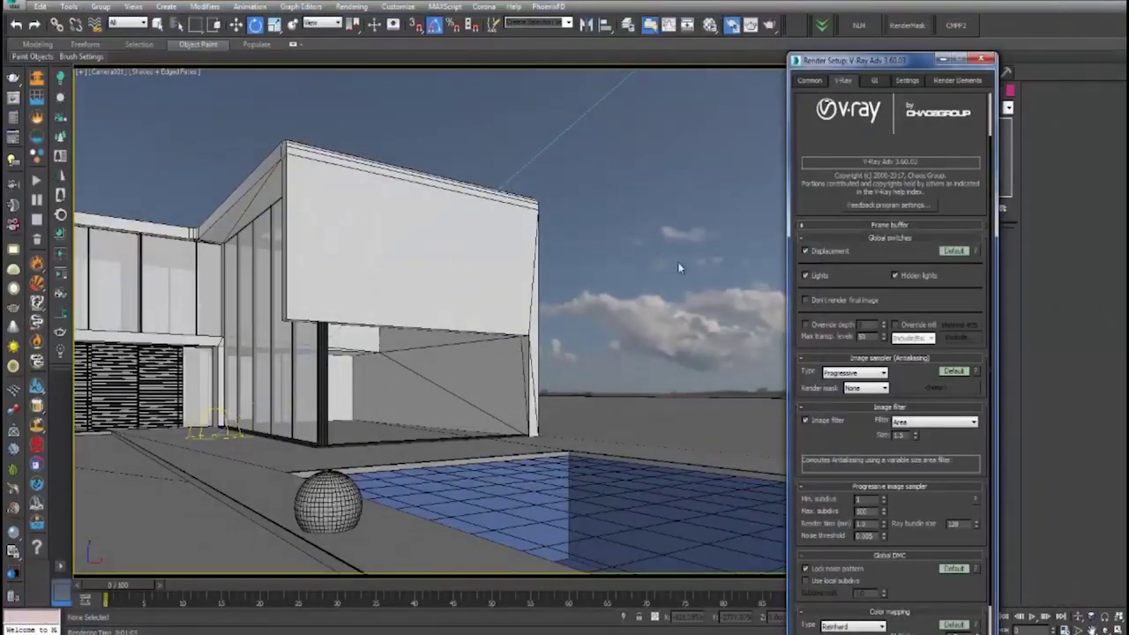
- Select the house's white upper volume and set the V-Ray image sampler type back to Bucket in Render Setup
{"action": "left_click", "coordinate": [982, 59]}
{"action": "left_click", "coordinate": [465, 234]}
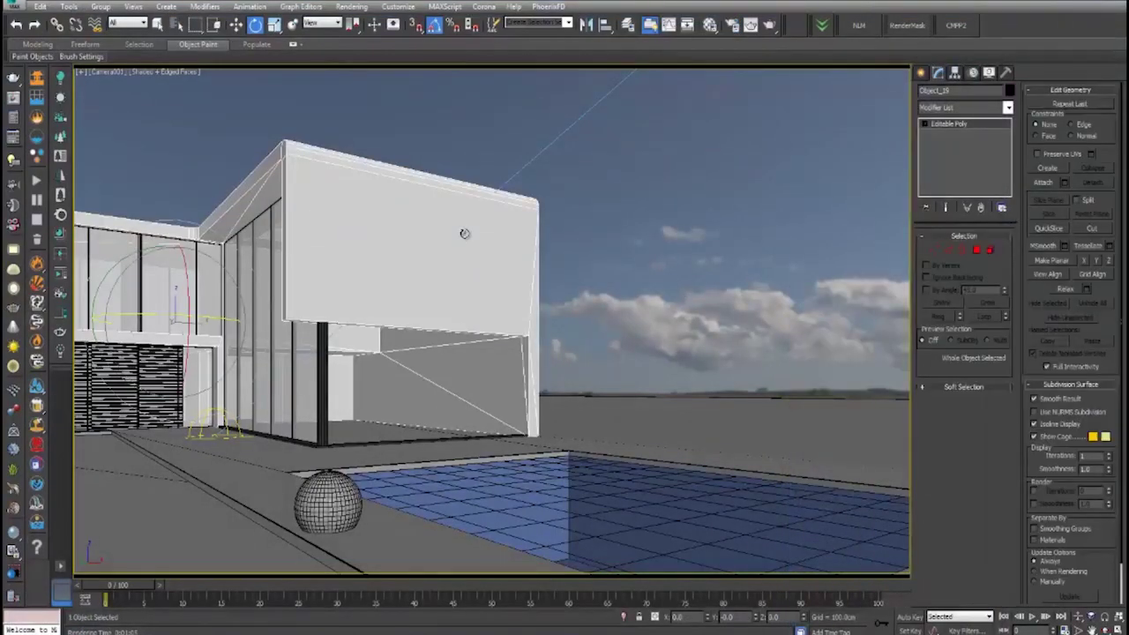
{"action": "left_click", "coordinate": [398, 6]}
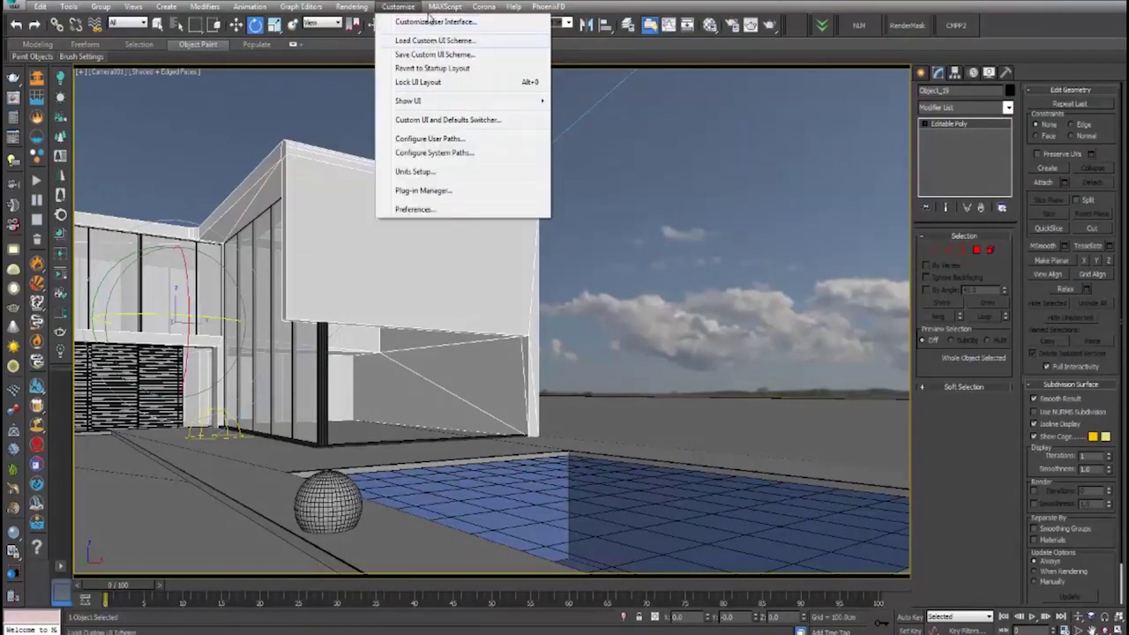
{"action": "mouse_move", "coordinate": [338, 9]}
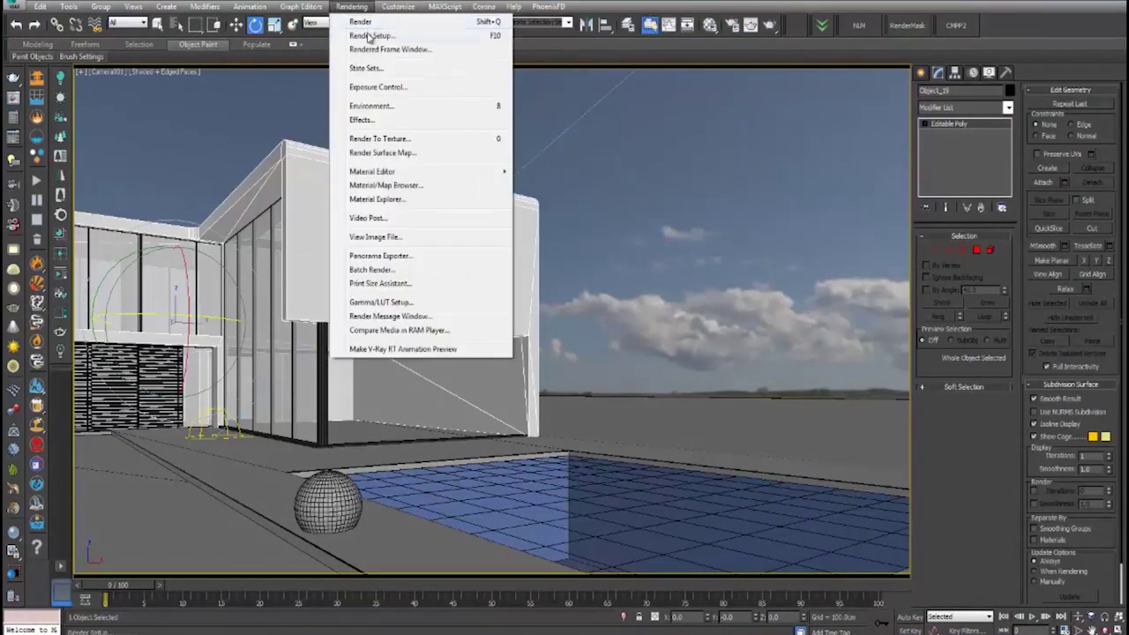
{"action": "left_click", "coordinate": [369, 36]}
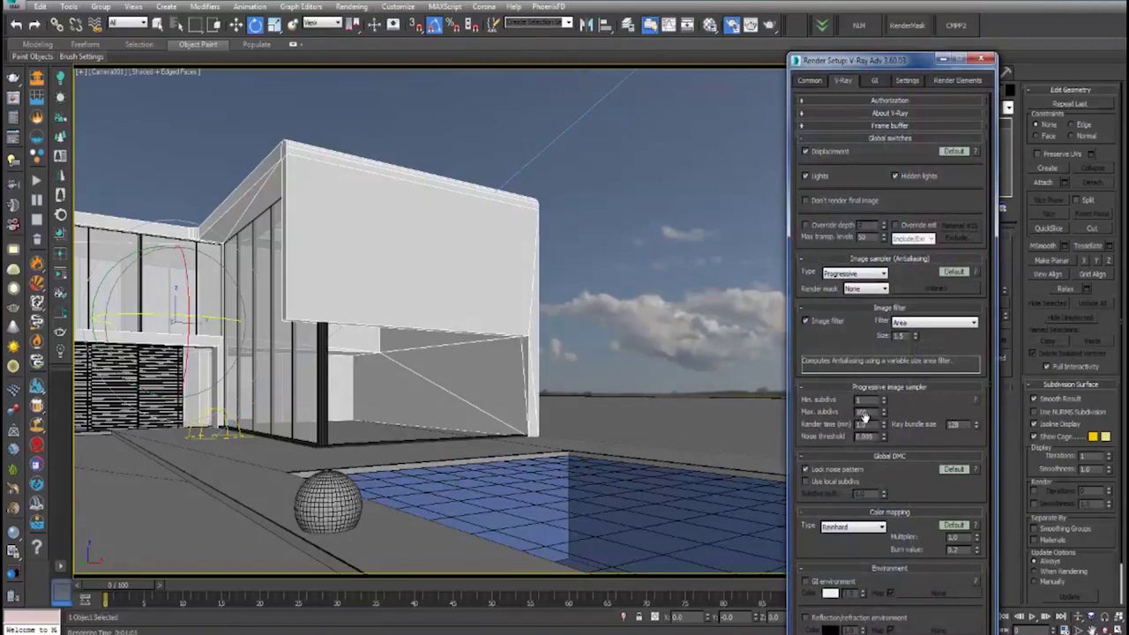
{"action": "left_click", "coordinate": [854, 274]}
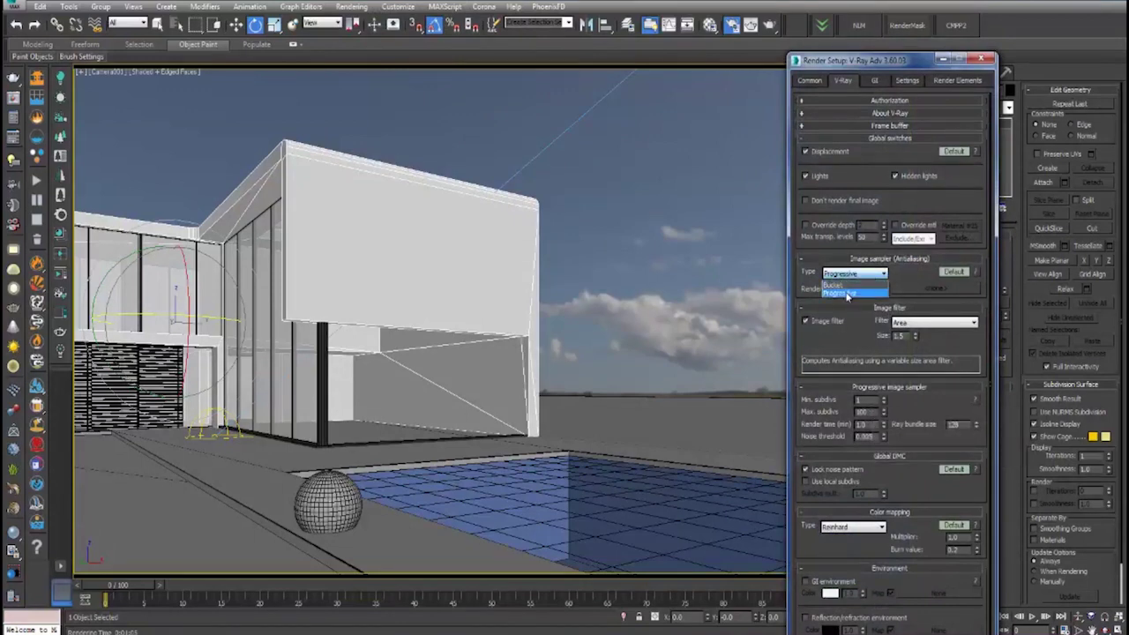
{"action": "left_click", "coordinate": [843, 285]}
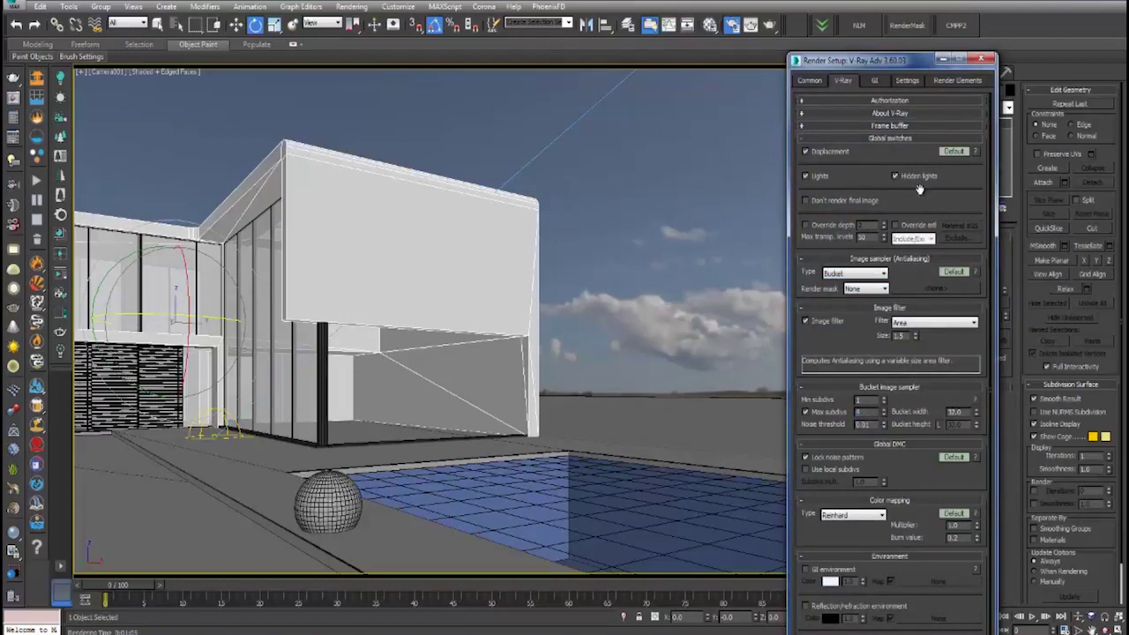
- Review the global illumination settings and set the tiled texture cache size to 32000 MB in the V-Ray system settings
{"action": "left_click", "coordinate": [875, 80]}
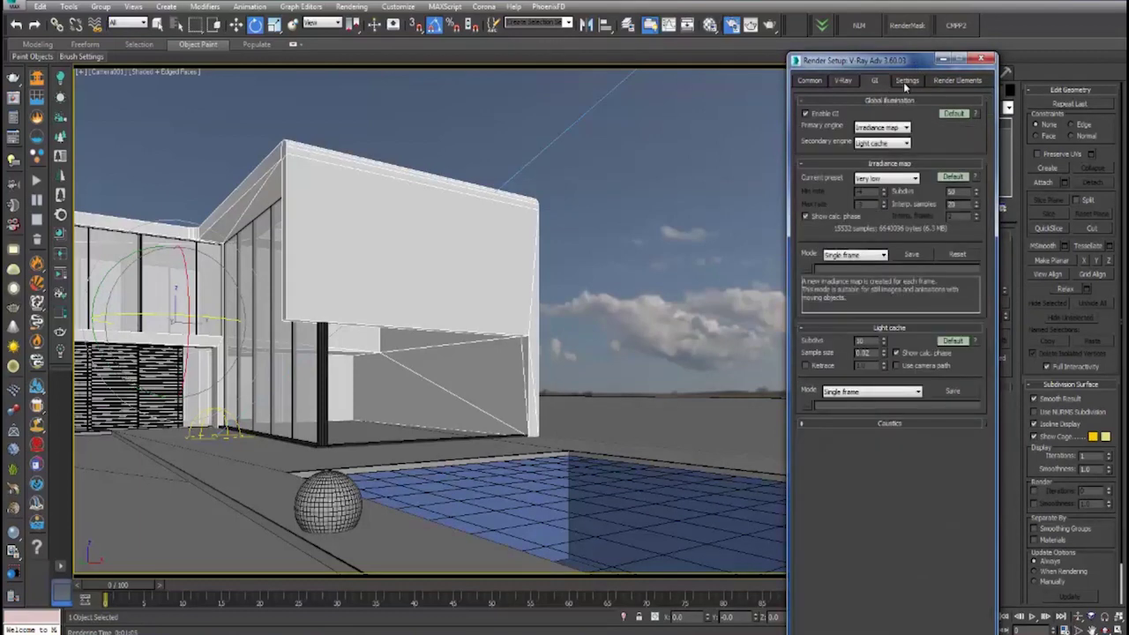
{"action": "left_click", "coordinate": [905, 82]}
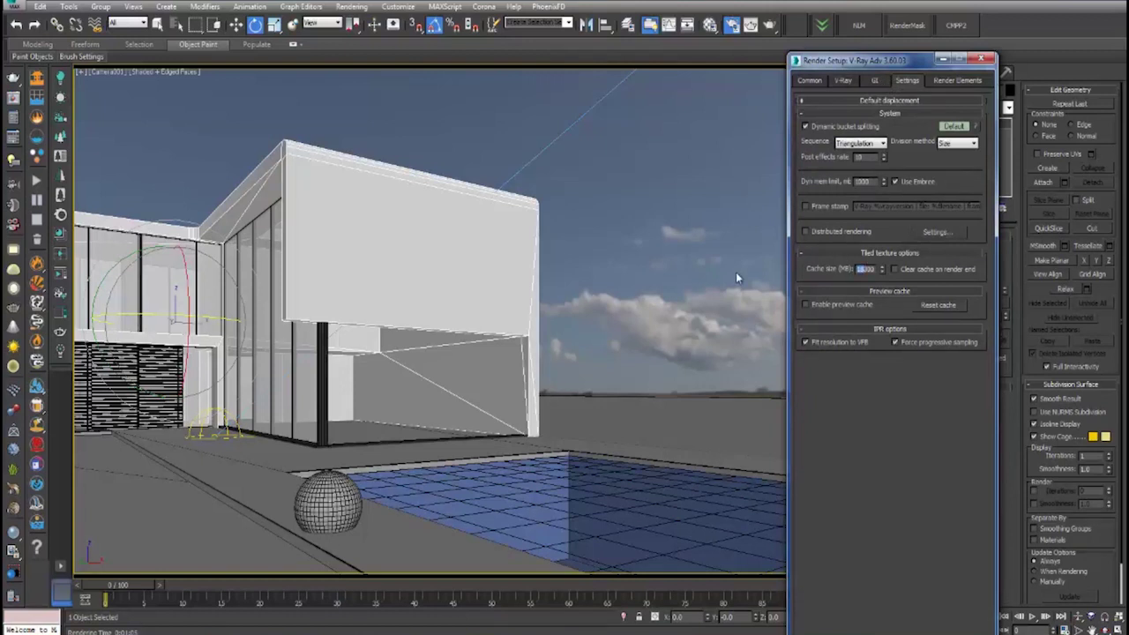
{"action": "type", "text": "32000"}
- Add a VRayDenoiser render element with the Default preset, turn it off, and close Render Setup
{"action": "left_click", "coordinate": [953, 80]}
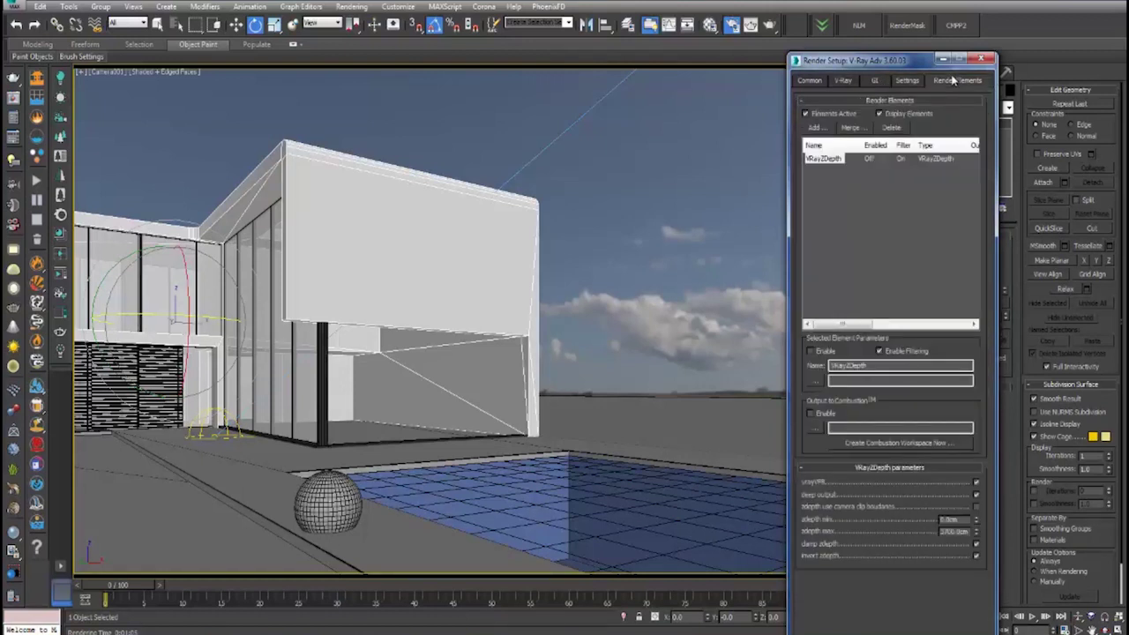
{"action": "left_click", "coordinate": [815, 128]}
{"action": "double_click", "coordinate": [824, 356]}
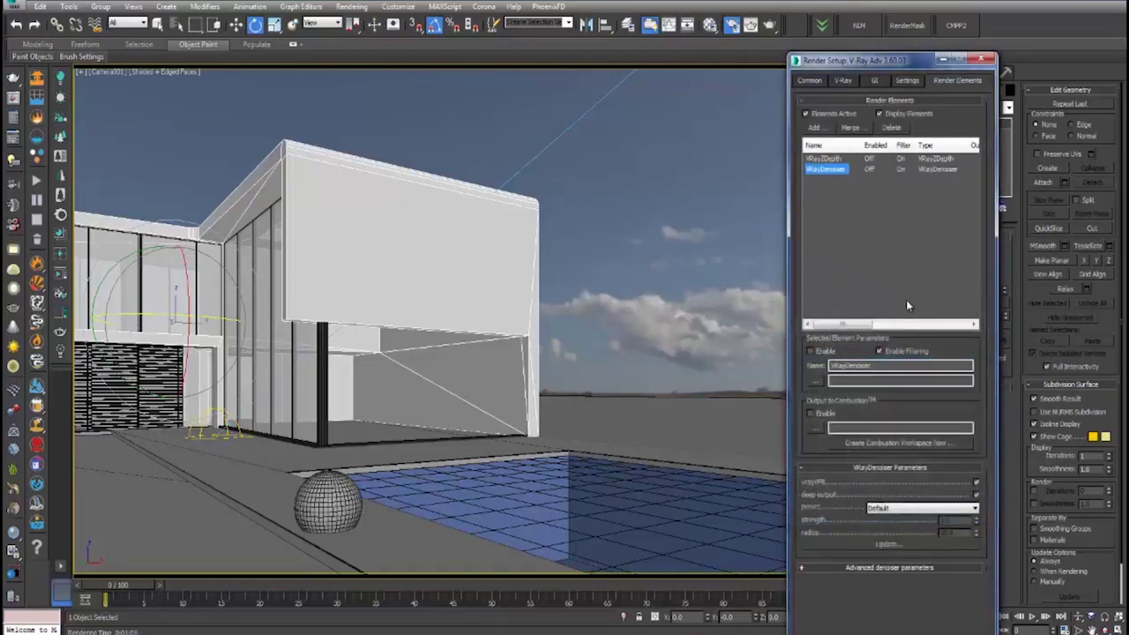
{"action": "left_click", "coordinate": [981, 59]}
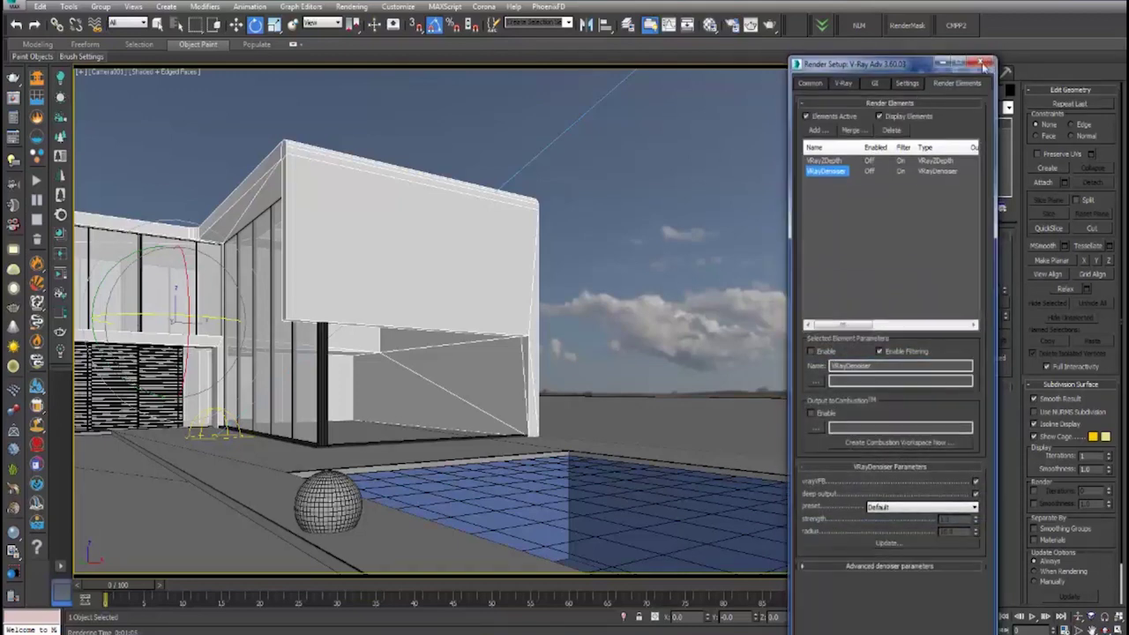
- Render the camera view with the bucket sampler and check the finished buckets on the facade, glazing and terrace up close
{"action": "key", "text": "shift+q"}
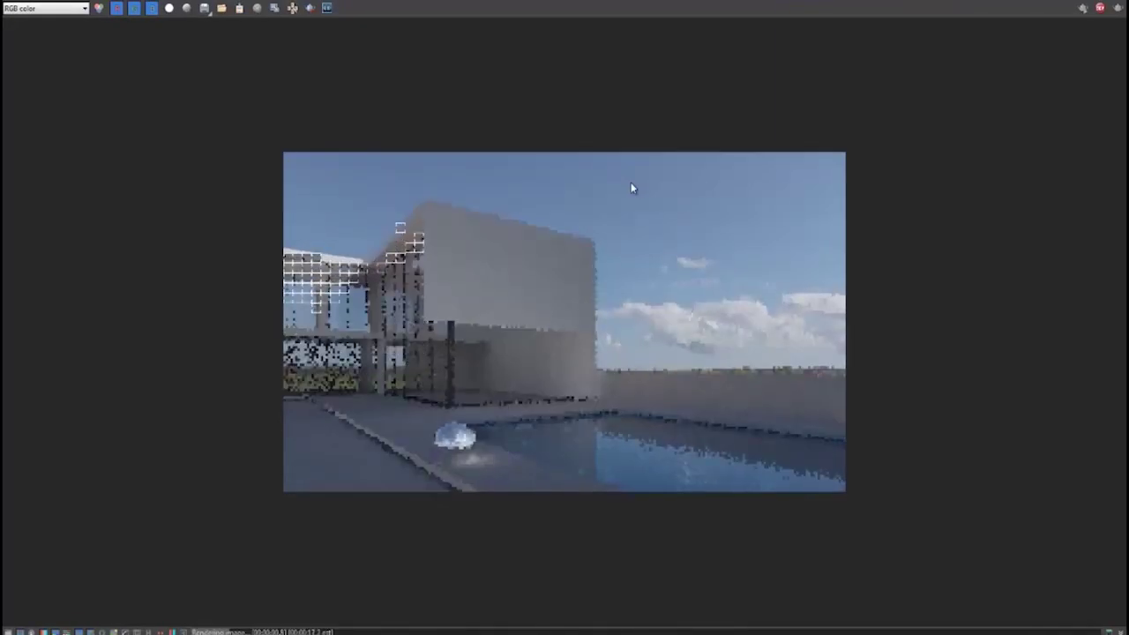
{"action": "scroll", "coordinate": [318, 300], "scroll_direction": "up", "scroll_amount": 1}
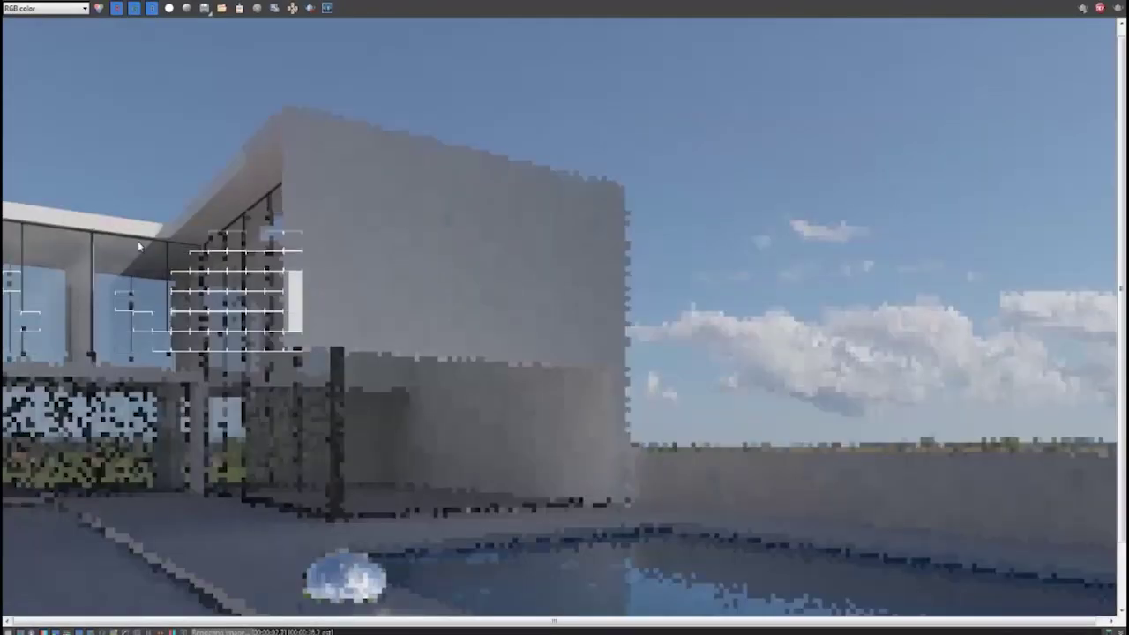
{"action": "scroll", "coordinate": [134, 243], "scroll_direction": "up", "scroll_amount": 1}
{"action": "middle_click_drag", "start_coordinate": [188, 241], "coordinate": [578, 283]}
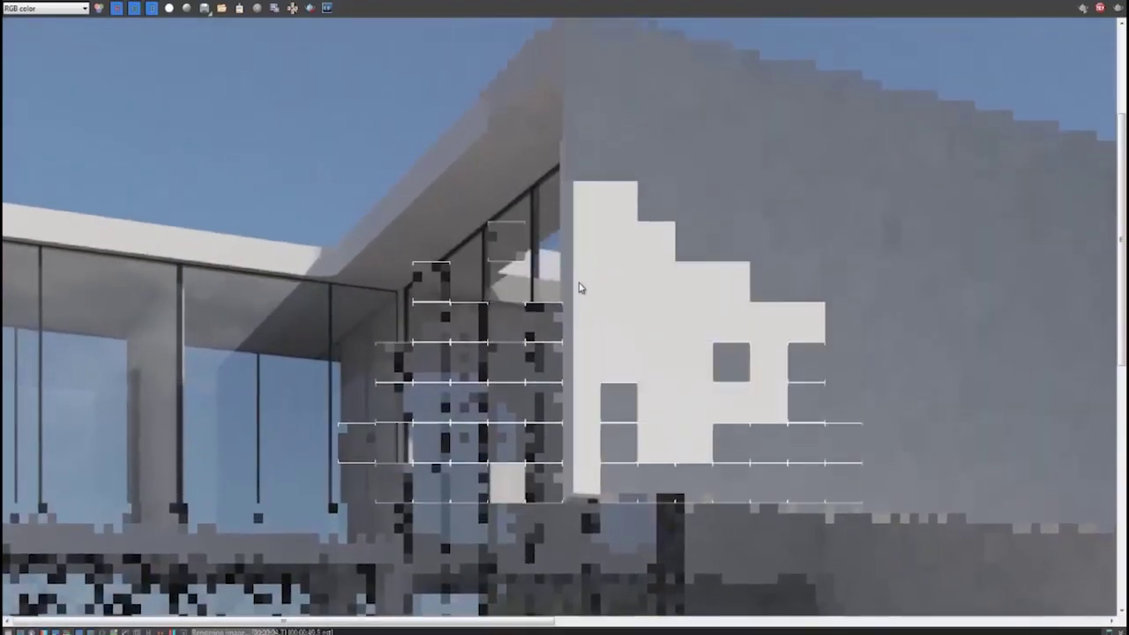
{"action": "scroll", "coordinate": [579, 283], "scroll_direction": "down", "scroll_amount": 1}
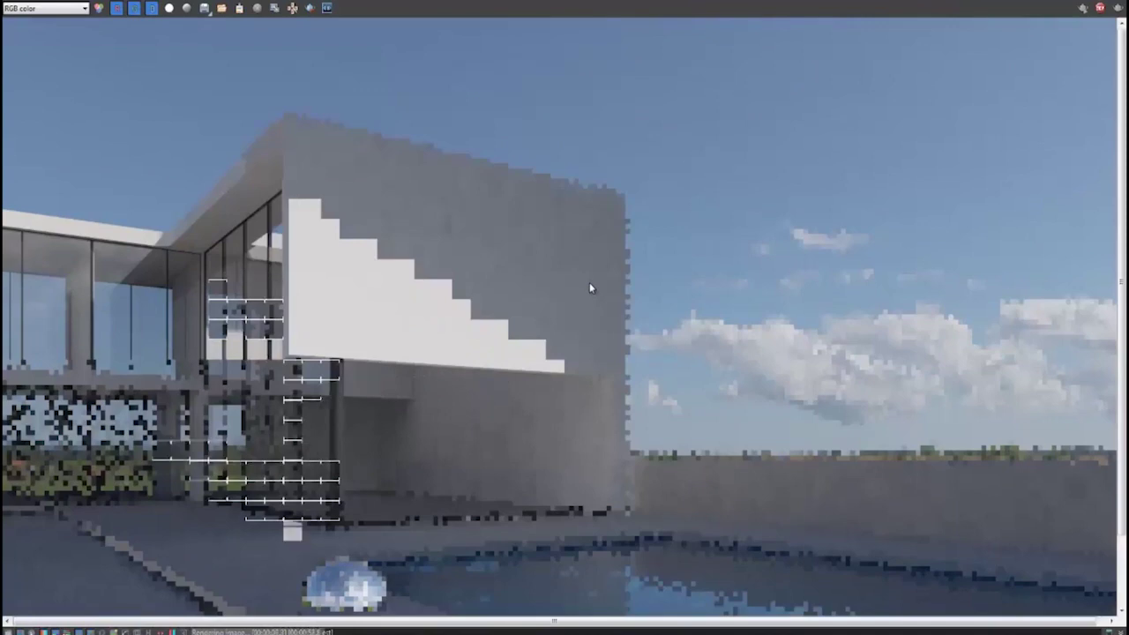
{"action": "scroll", "coordinate": [343, 468], "scroll_direction": "up", "scroll_amount": 1}
{"action": "middle_click_drag", "start_coordinate": [343, 468], "coordinate": [535, 408]}
{"action": "scroll", "coordinate": [535, 402], "scroll_direction": "down", "scroll_amount": 1}
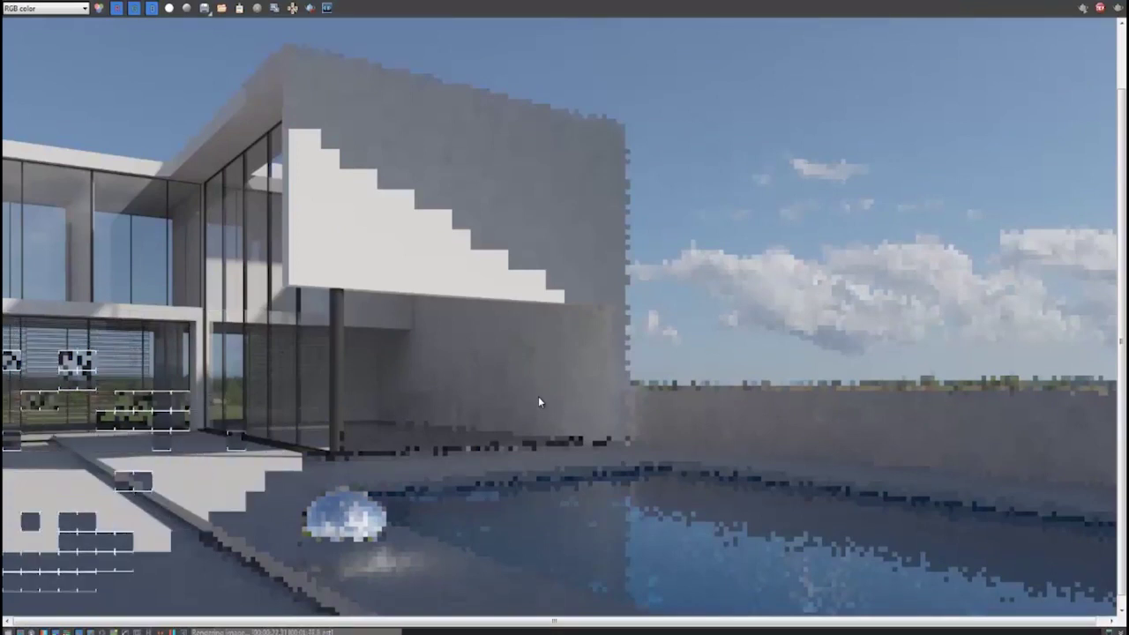
- Examine the denoised effectsResult channel of the finished render, with the shaded wall beneath the upper volume up close and the whole image
{"action": "middle_click_drag", "start_coordinate": [539, 397], "coordinate": [539, 402]}
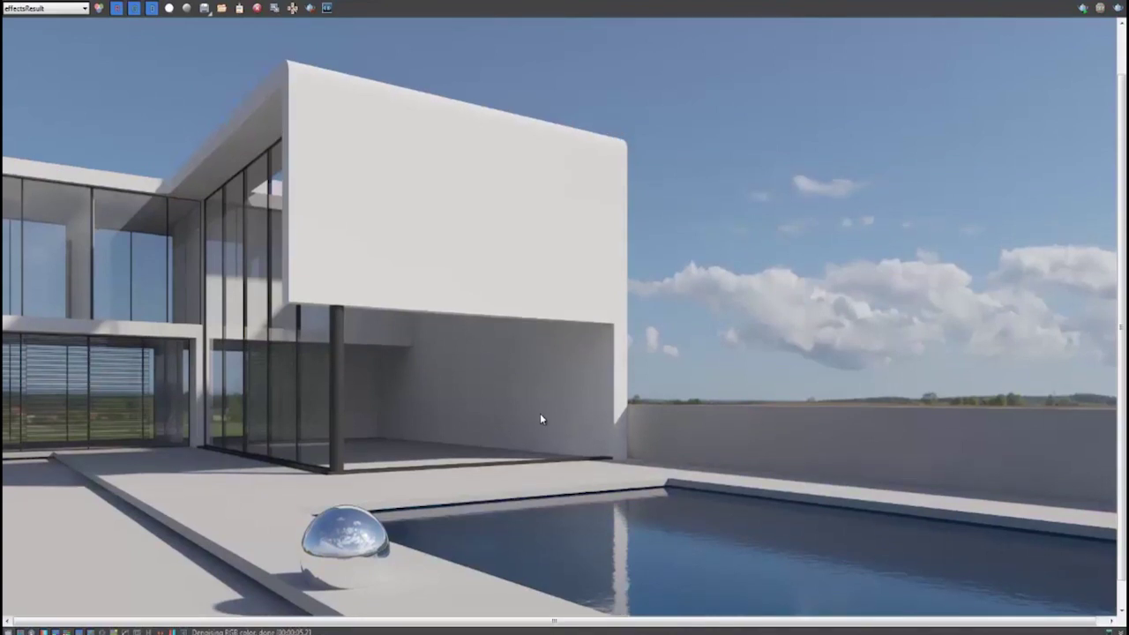
{"action": "middle_click_drag", "start_coordinate": [679, 392], "coordinate": [564, 369]}
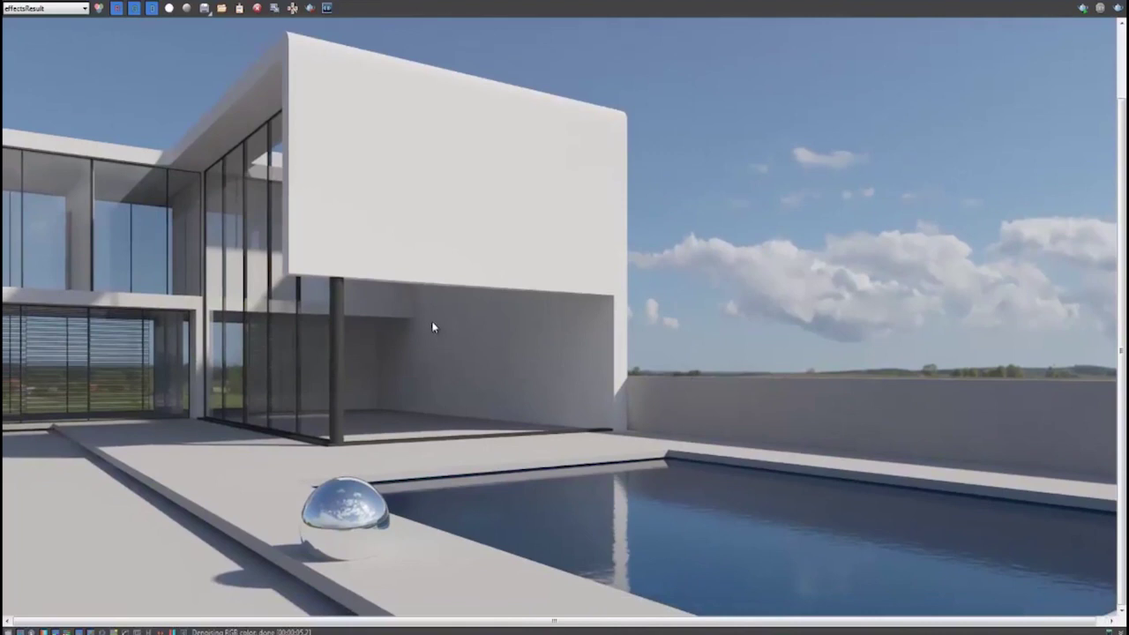
{"action": "scroll", "coordinate": [432, 327], "scroll_direction": "up", "scroll_amount": 2}
{"action": "scroll", "coordinate": [432, 326], "scroll_direction": "up", "scroll_amount": 2}
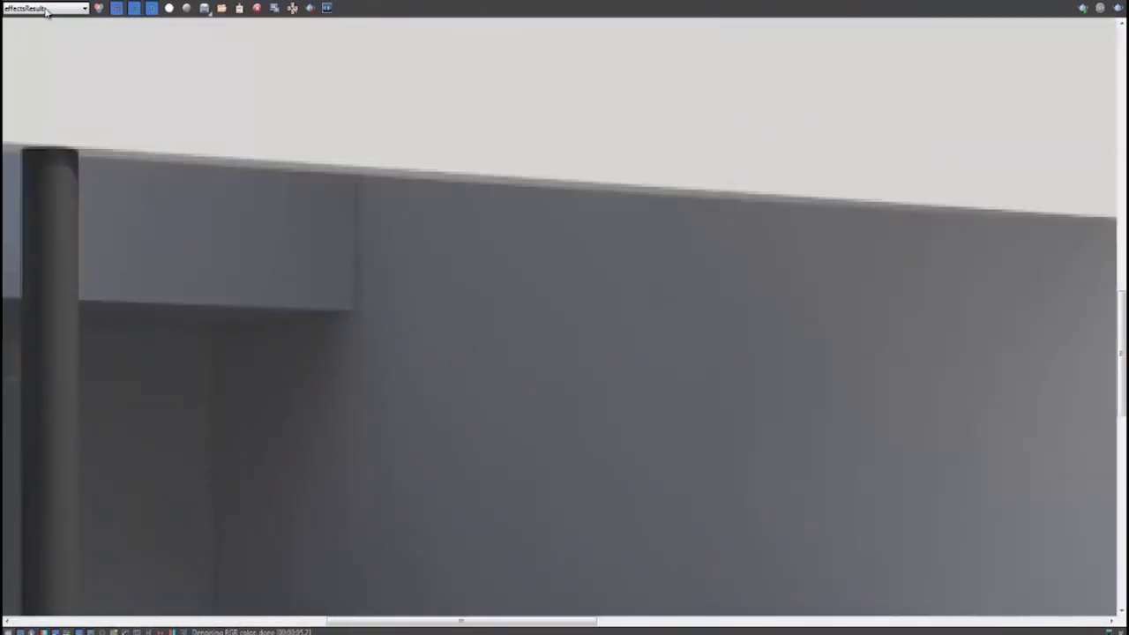
{"action": "middle_click_drag", "start_coordinate": [371, 255], "coordinate": [507, 356]}
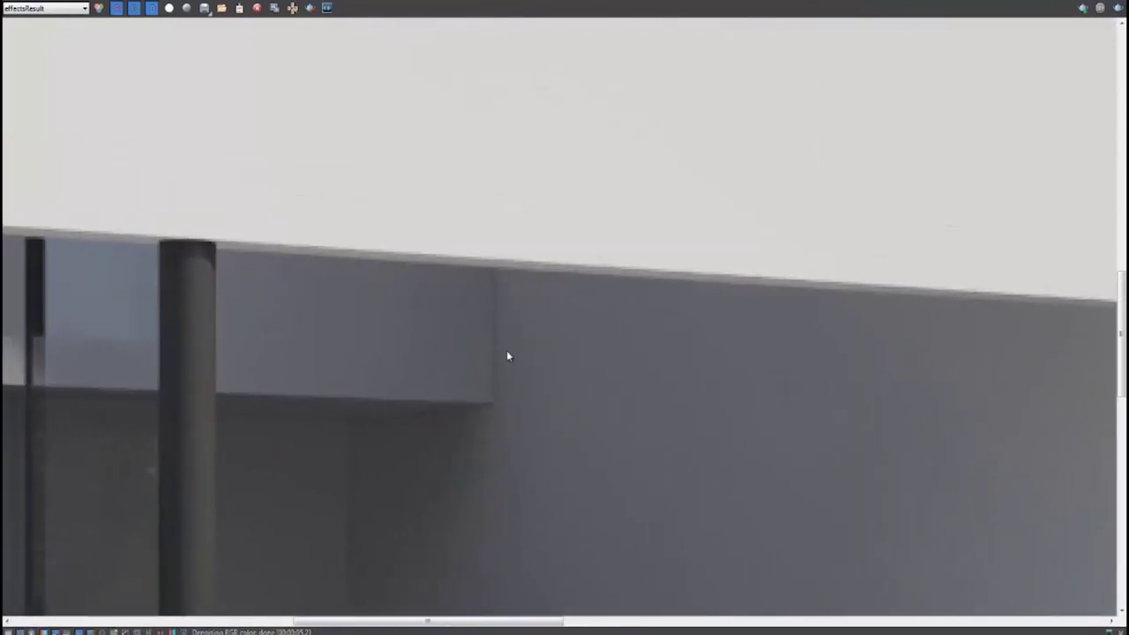
{"action": "scroll", "coordinate": [262, 151], "scroll_direction": "down", "scroll_amount": 6}
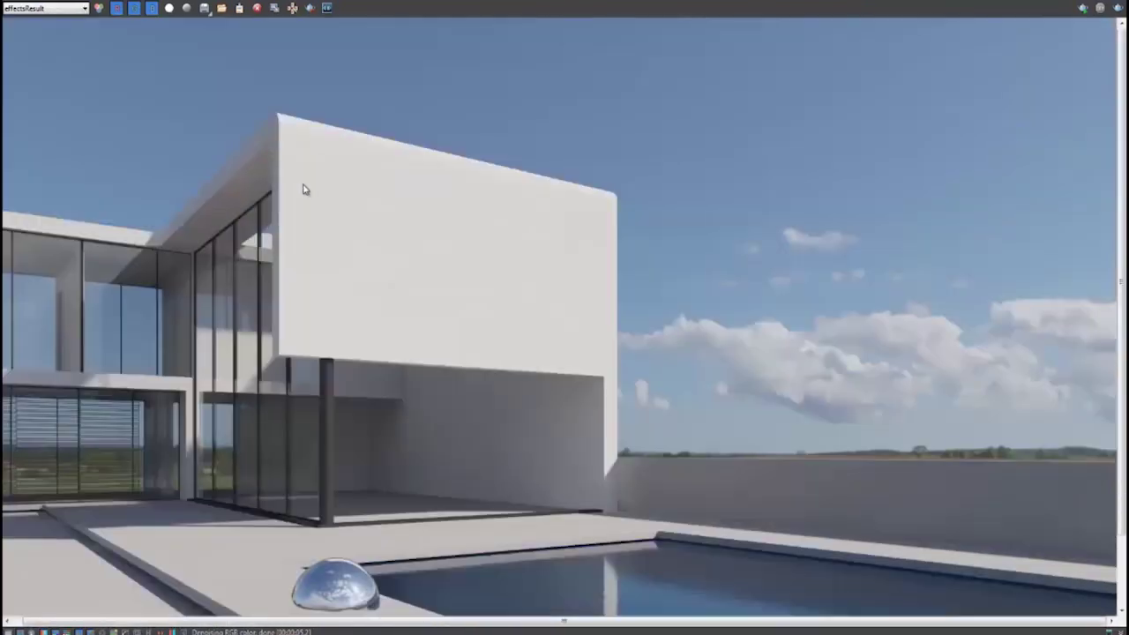
{"action": "scroll", "coordinate": [353, 232], "scroll_direction": "up", "scroll_amount": 3}
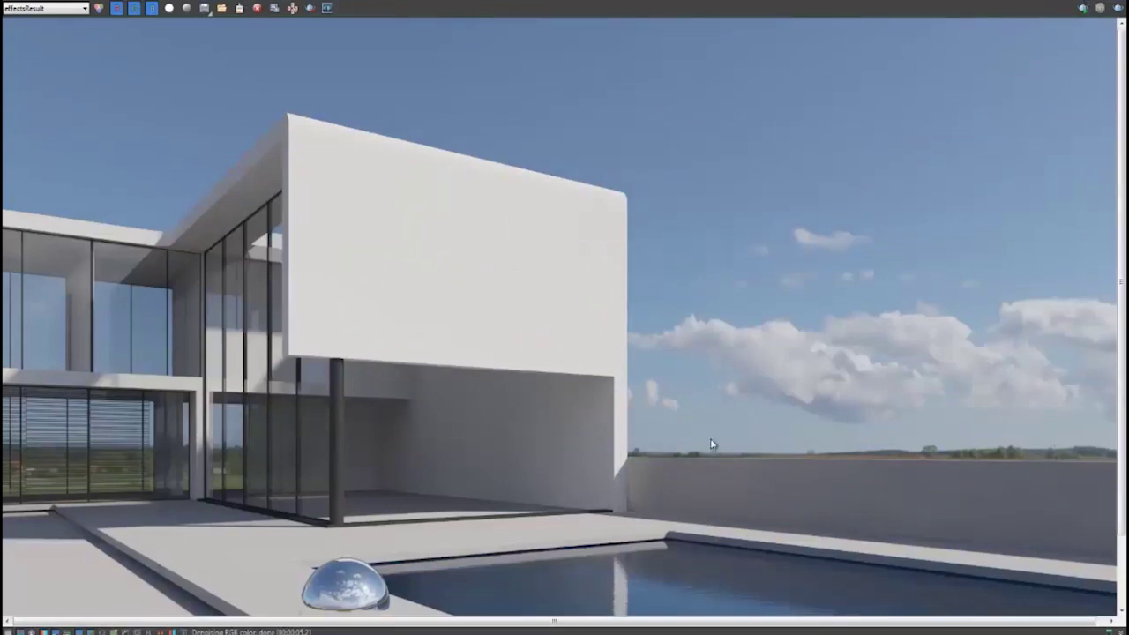
{"action": "scroll", "coordinate": [964, 162], "scroll_direction": "down", "scroll_amount": 1}
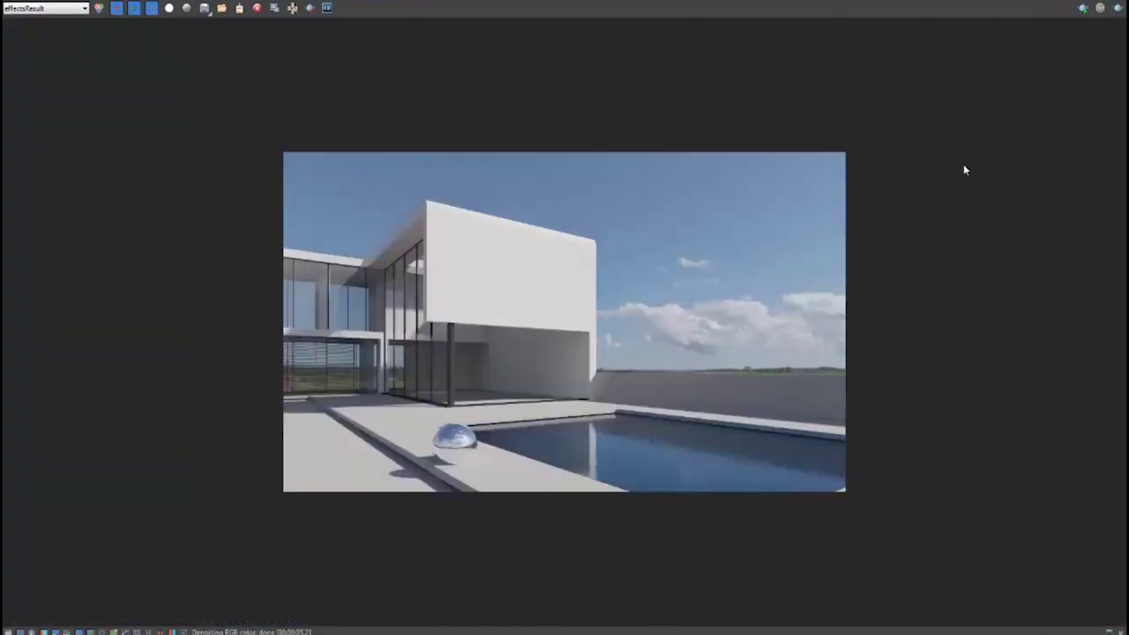
{"action": "scroll", "coordinate": [594, 374], "scroll_direction": "up", "scroll_amount": 1}
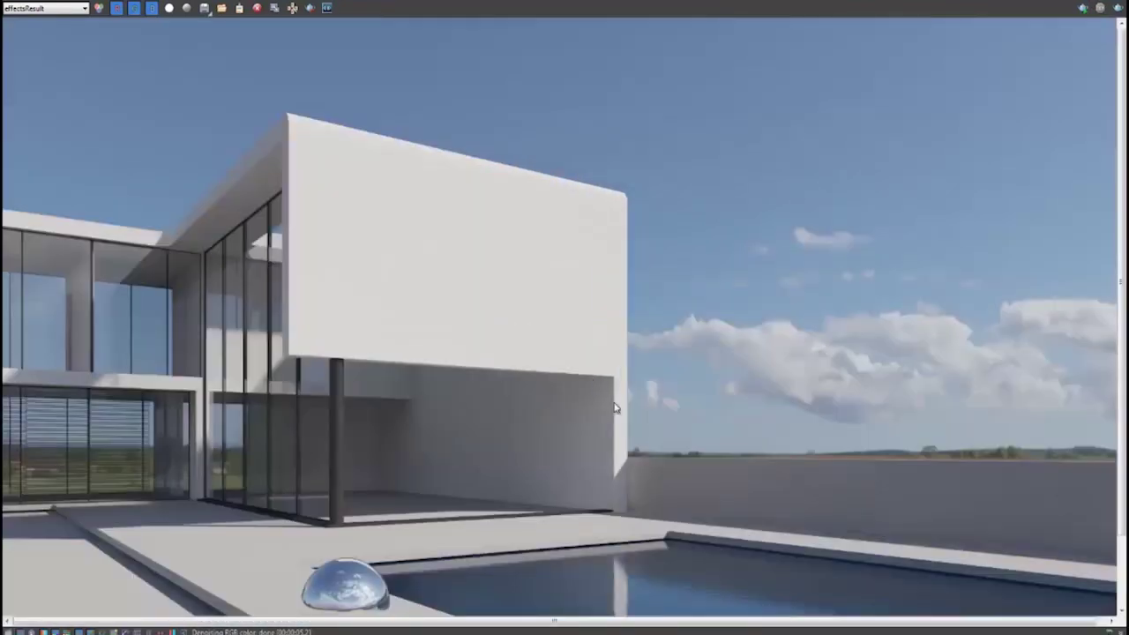
- Switch the frame buffer to the RGB color channel and inspect the undenoised house, boundary wall and pool up close
{"action": "left_click", "coordinate": [84, 8]}
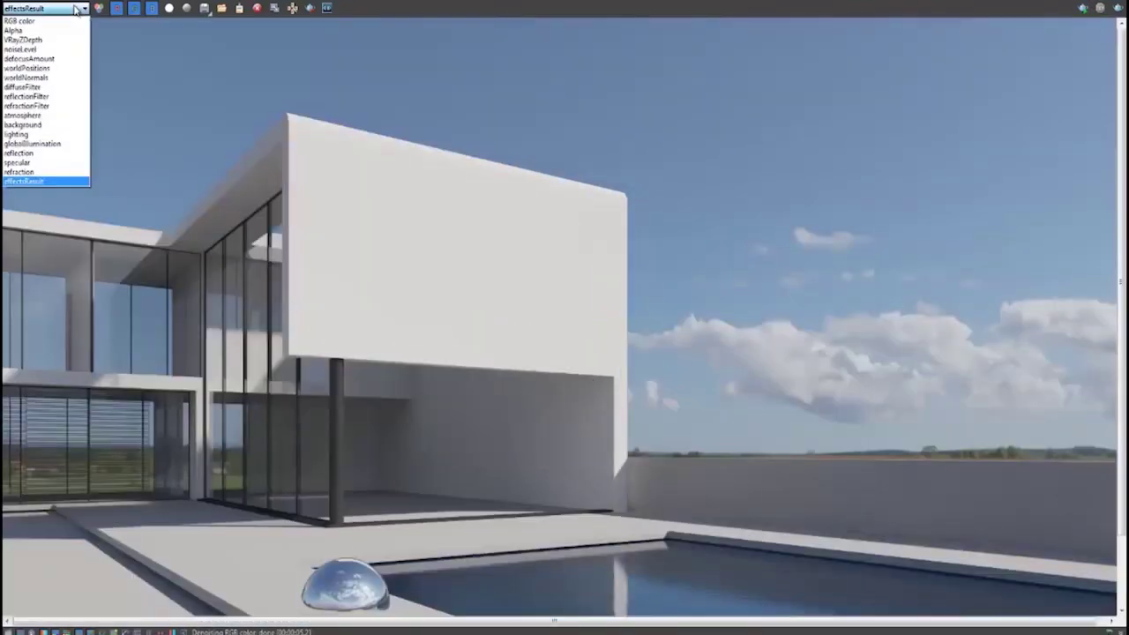
{"action": "left_click", "coordinate": [28, 20]}
{"action": "scroll", "coordinate": [411, 423], "scroll_direction": "up", "scroll_amount": 1}
{"action": "scroll", "coordinate": [411, 427], "scroll_direction": "down", "scroll_amount": 2}
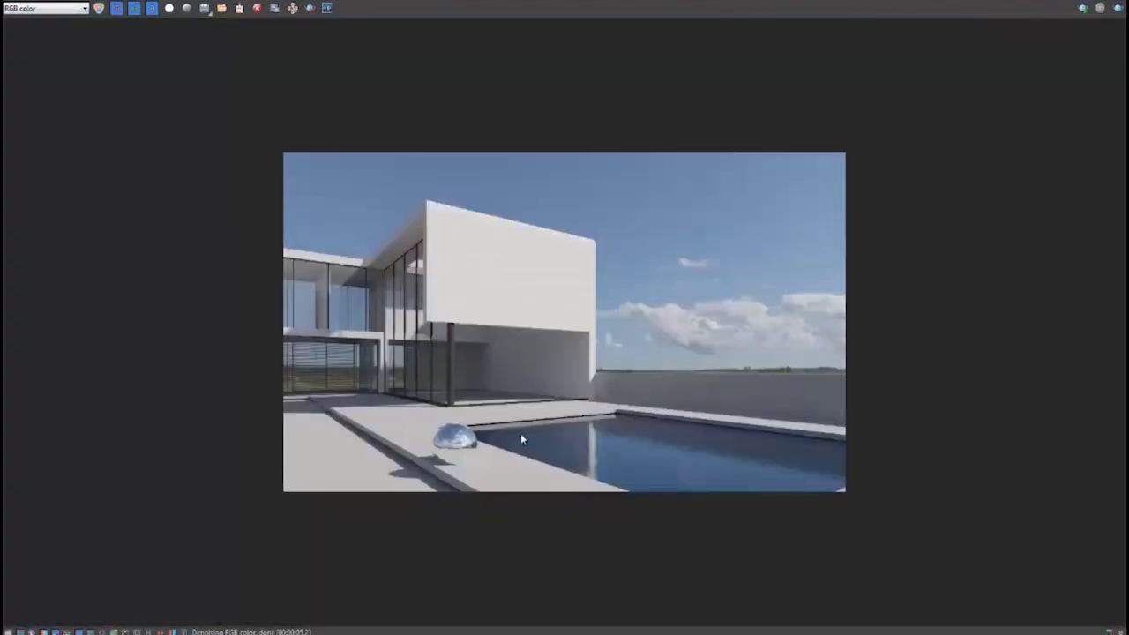
{"action": "scroll", "coordinate": [522, 433], "scroll_direction": "up", "scroll_amount": 1}
{"action": "middle_click_drag", "start_coordinate": [481, 369], "coordinate": [294, 228]}
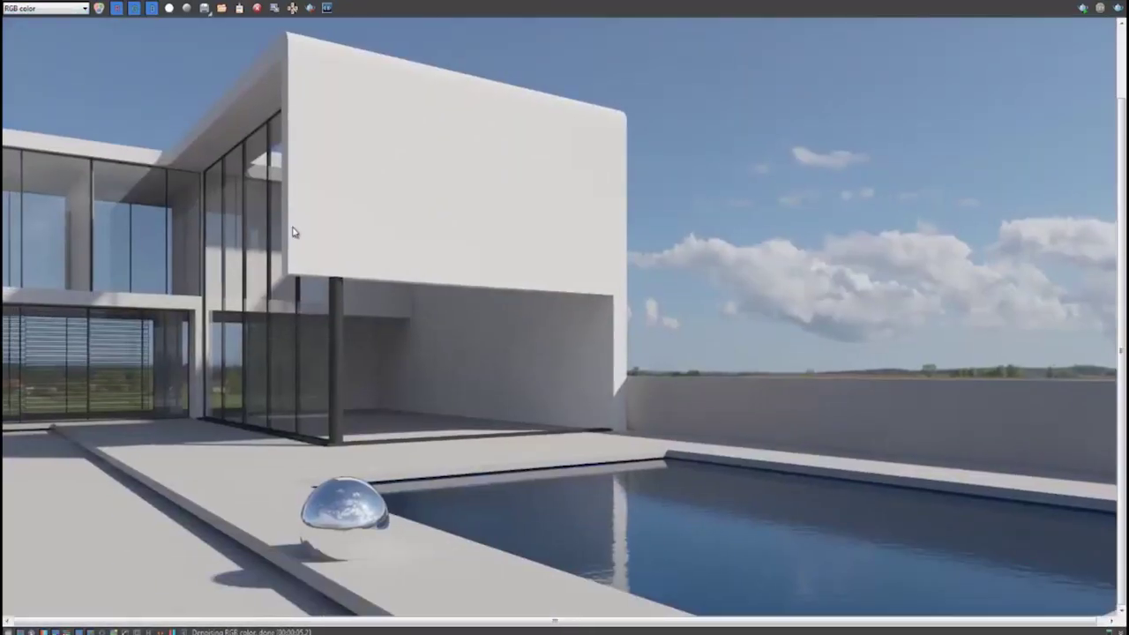
{"action": "scroll", "coordinate": [609, 501], "scroll_direction": "up", "scroll_amount": 1}
{"action": "middle_click_drag", "start_coordinate": [609, 501], "coordinate": [169, 179]}
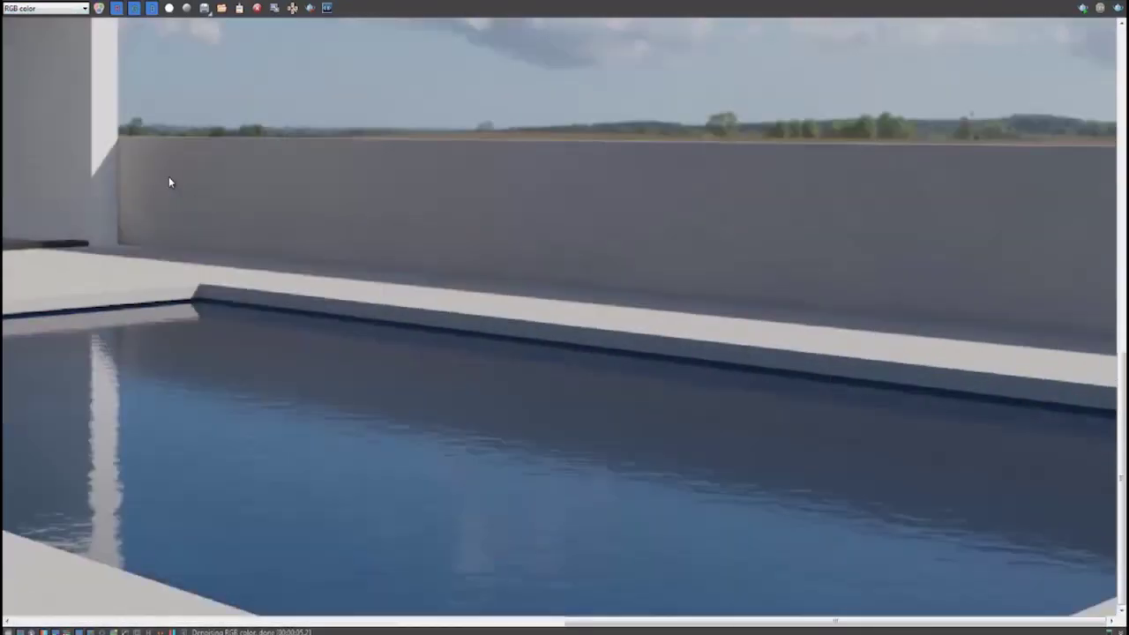
{"action": "double_click", "coordinate": [615, 291]}
{"action": "scroll", "coordinate": [615, 294], "scroll_direction": "down", "scroll_amount": 1}
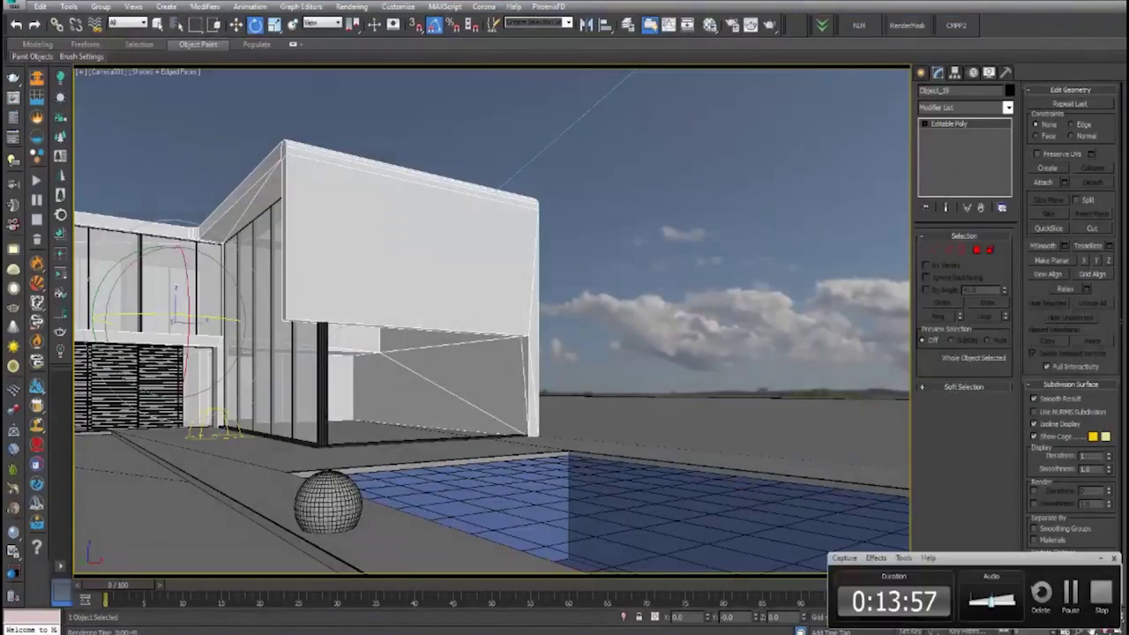
{"action": "left_click", "coordinate": [1101, 593]}
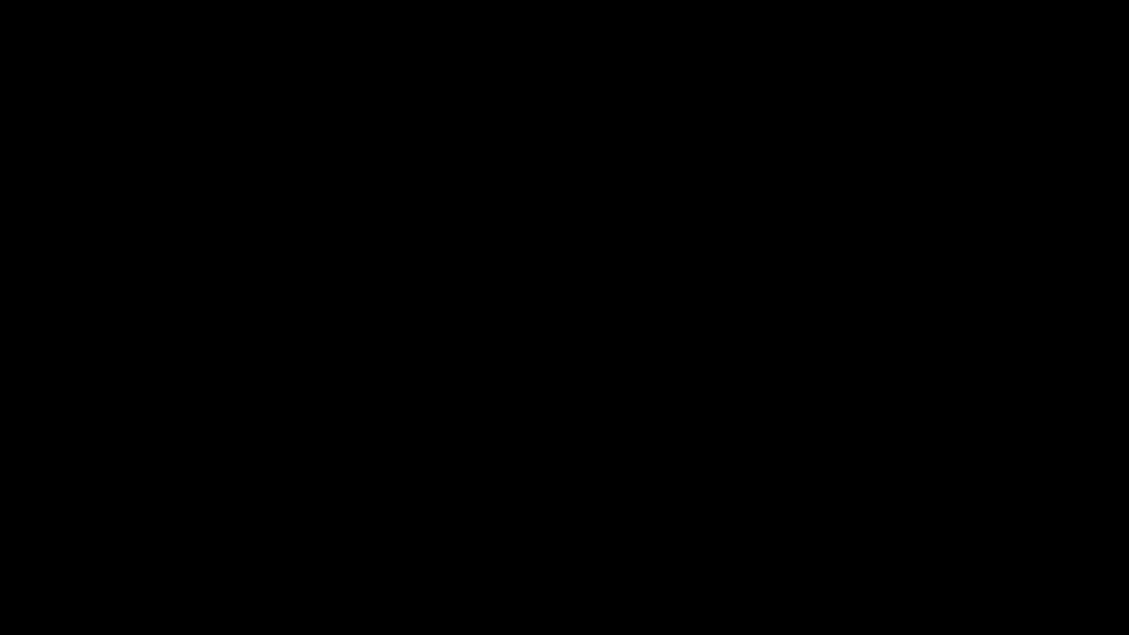